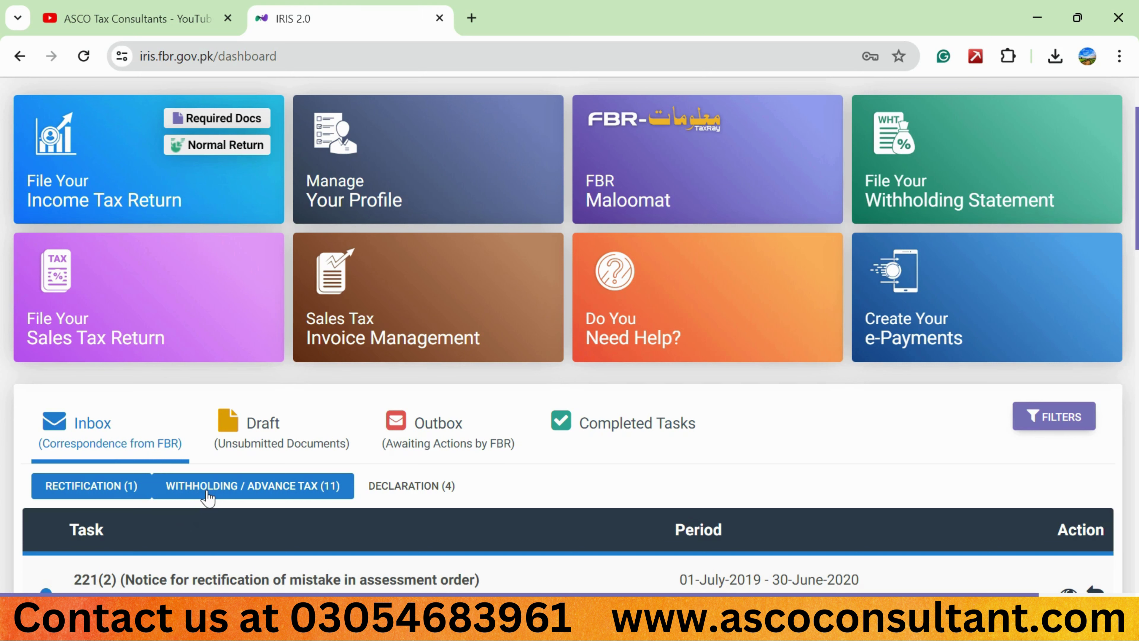
- Open the 147 (Intimation to Pay Advance Tax) notice for January to March 2024 from the inbox's withholding and advance tax items
{"action": "left_click", "coordinate": [208, 496]}
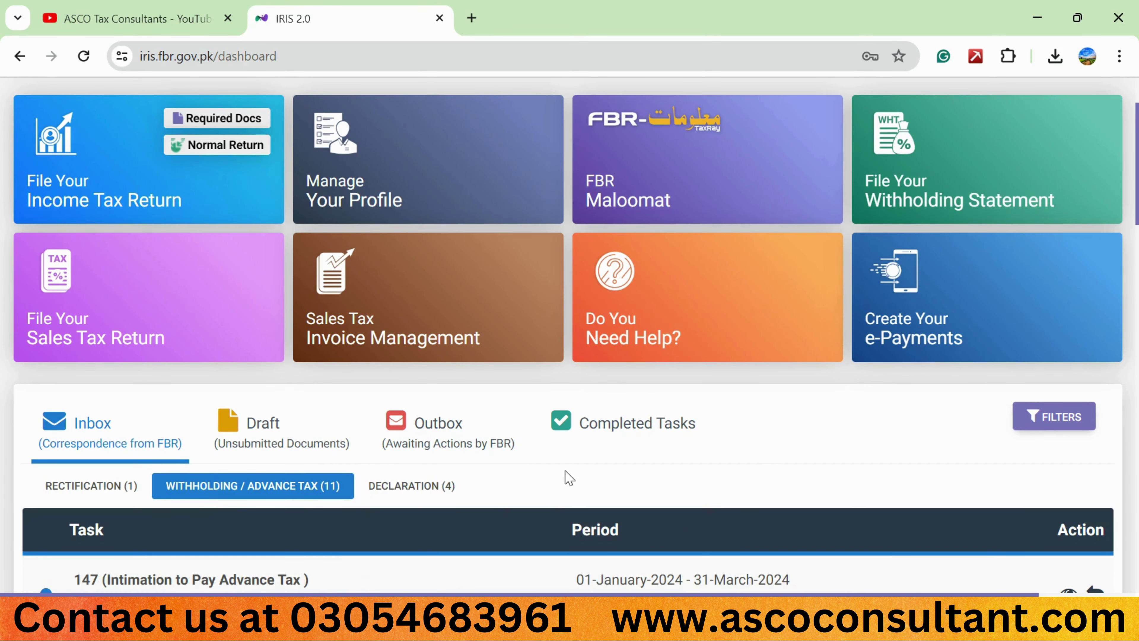
{"action": "scroll", "coordinate": [568, 477], "scroll_direction": "down", "scroll_amount": 1}
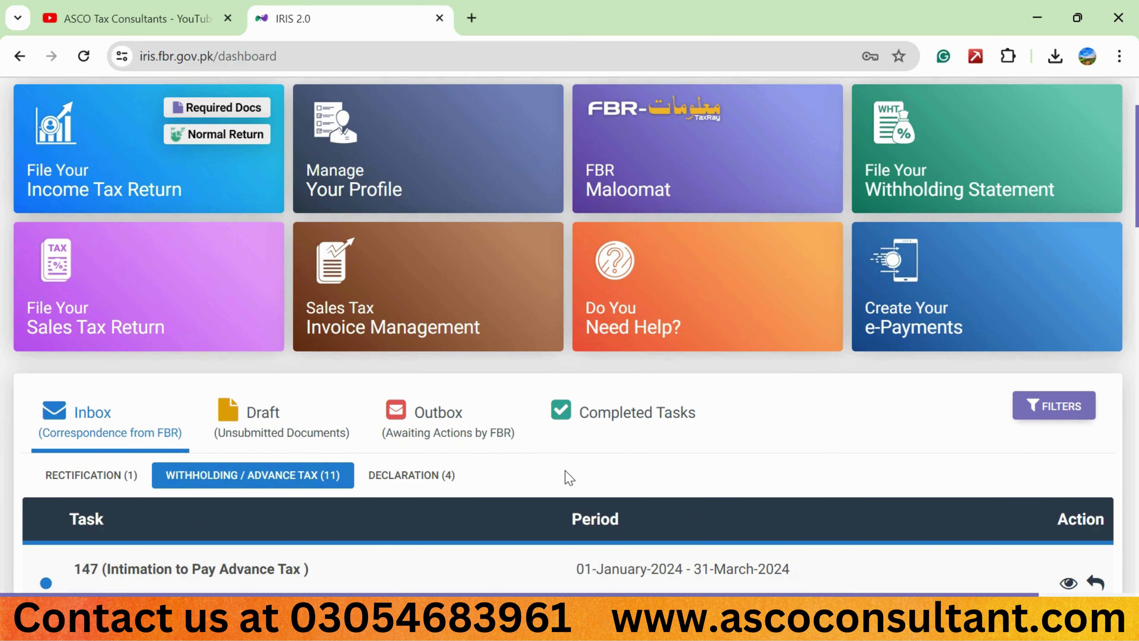
{"action": "scroll", "coordinate": [579, 557], "scroll_direction": "down", "scroll_amount": 1}
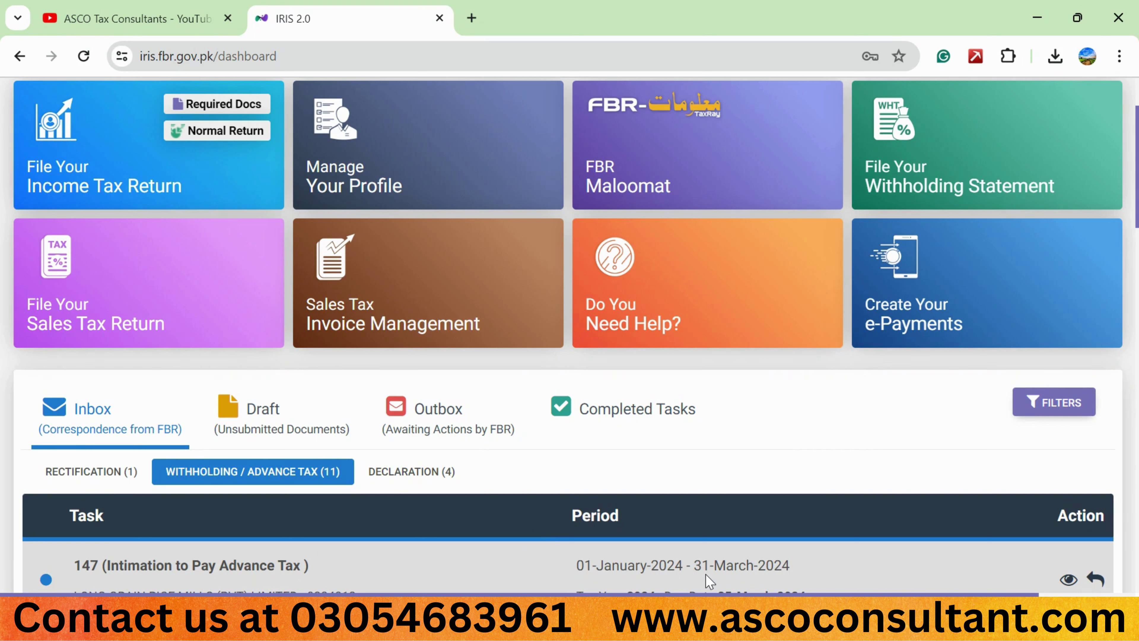
{"action": "left_click", "coordinate": [1067, 580]}
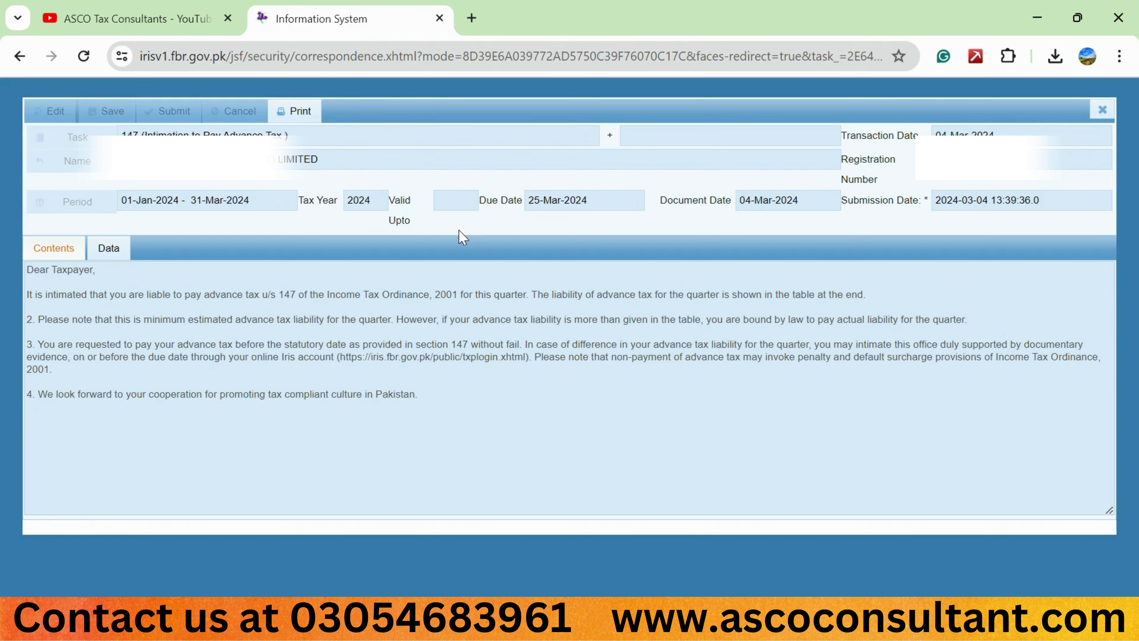
- Review the notice's quarterly advance tax data and its letter text, and close the notice
{"action": "left_click", "coordinate": [108, 259]}
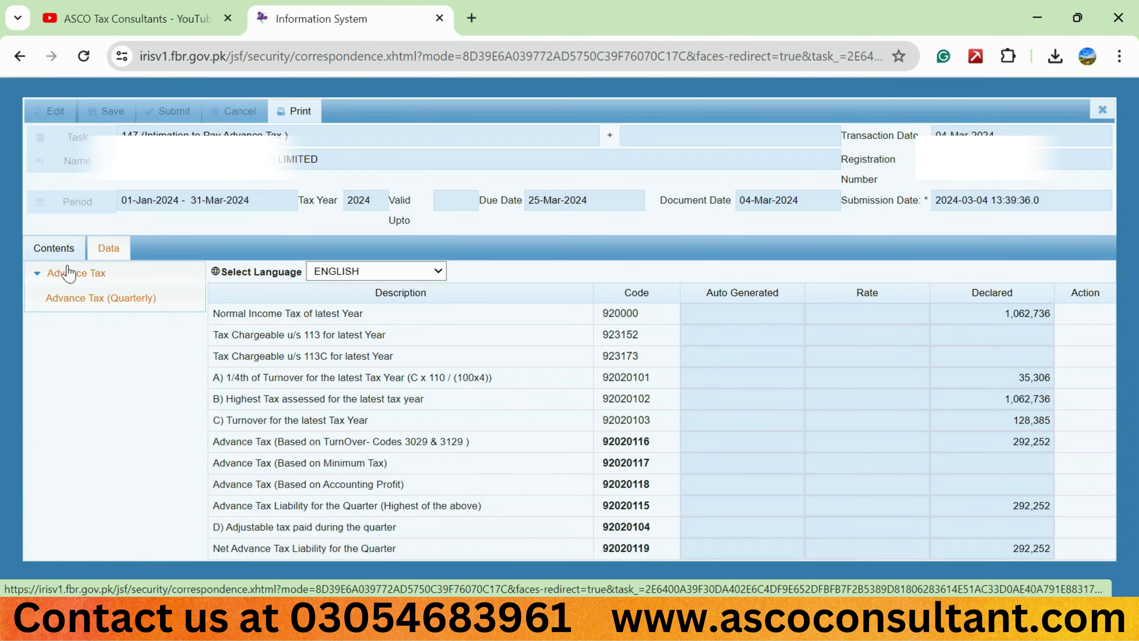
{"action": "left_click", "coordinate": [66, 253]}
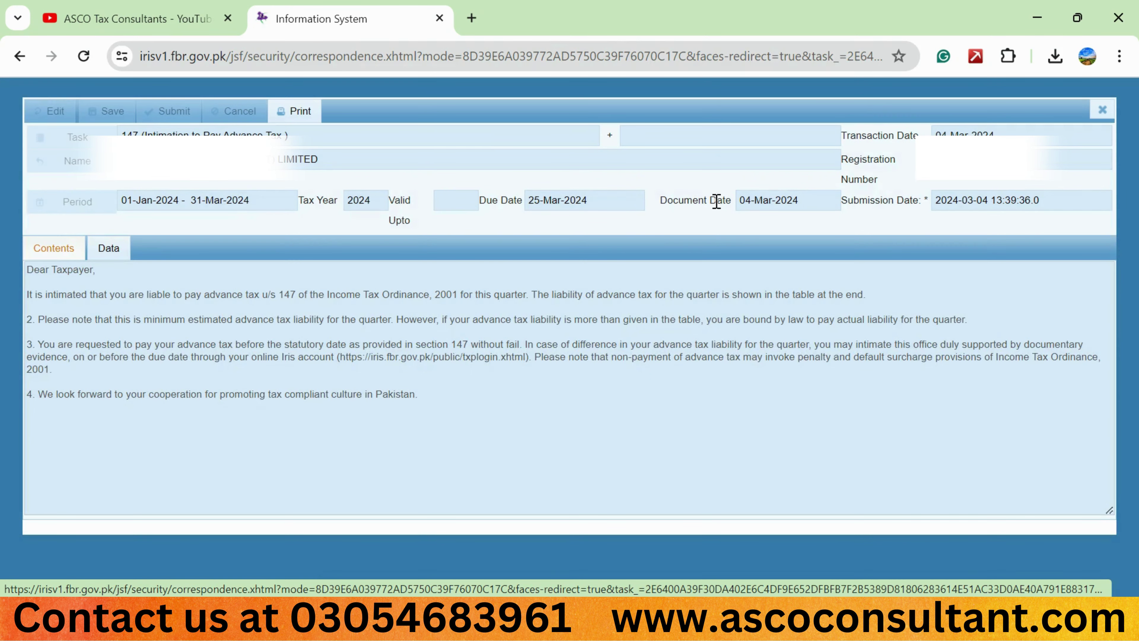
{"action": "left_click", "coordinate": [1104, 110]}
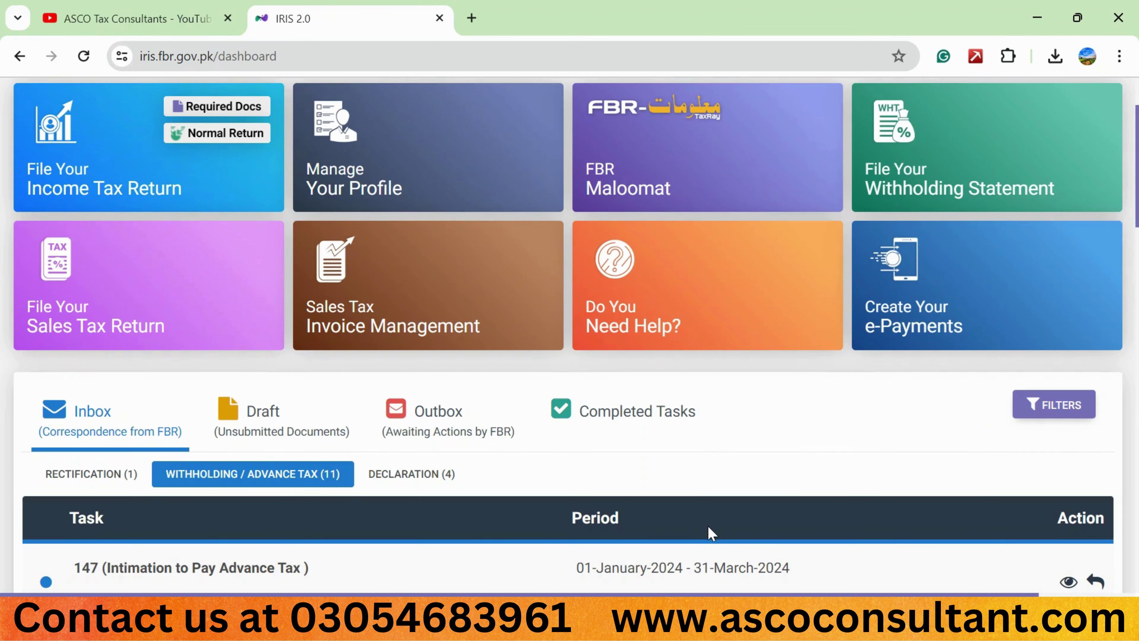
- Reply to the January to March 2024 notice with 147 (Memo to Provide Estimate for Advance Tax) and save the correspondence
{"action": "left_click", "coordinate": [1094, 583]}
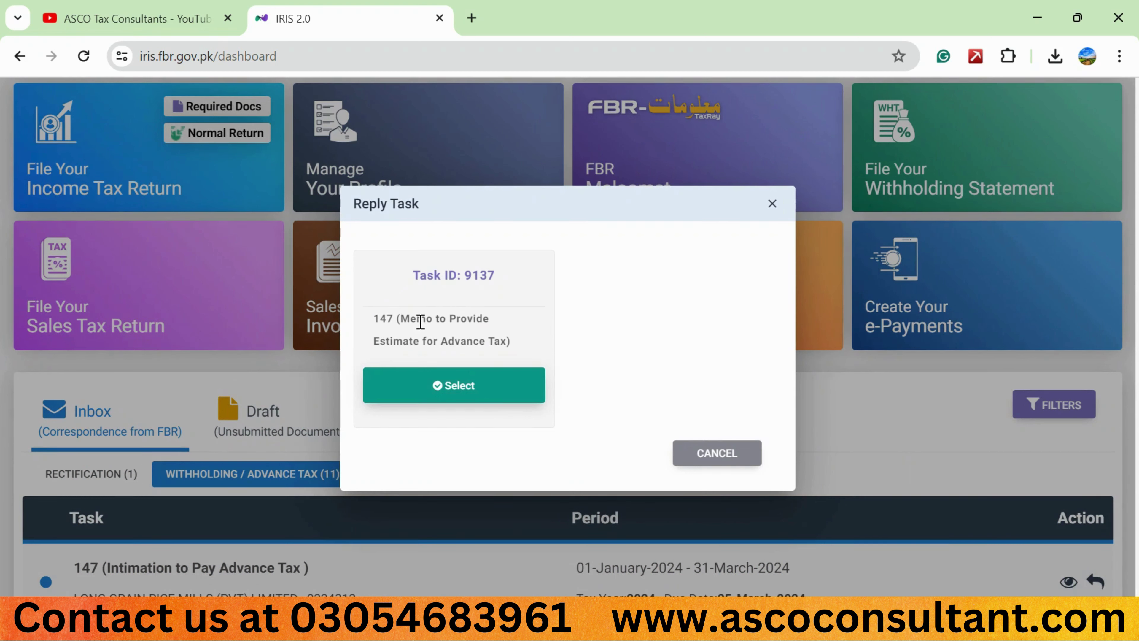
{"action": "left_click", "coordinate": [424, 386]}
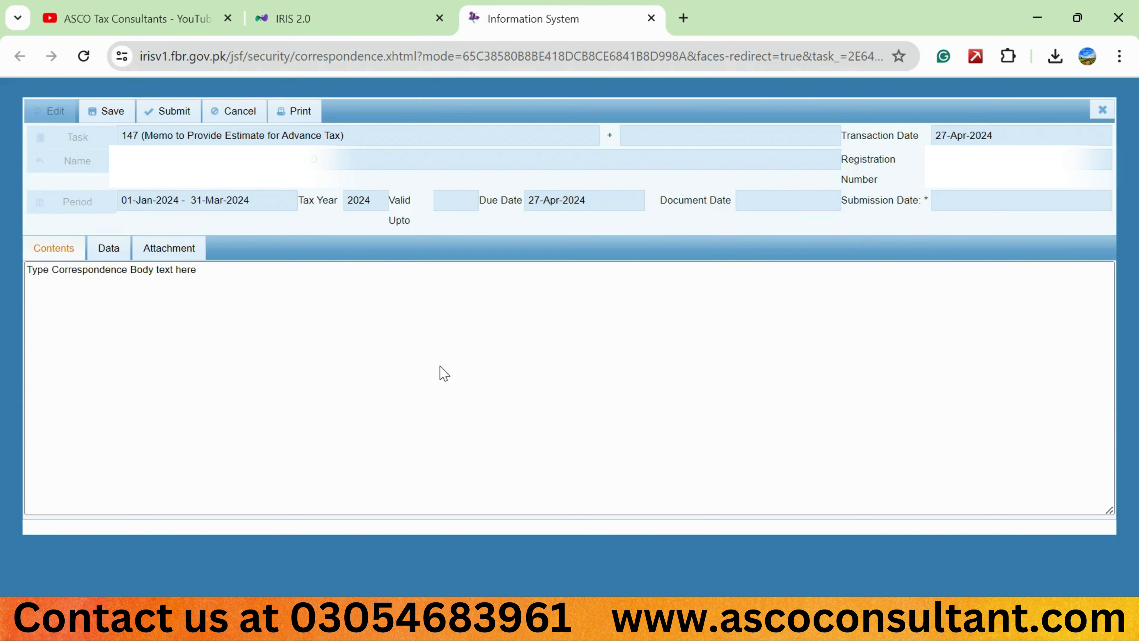
{"action": "left_click", "coordinate": [112, 118]}
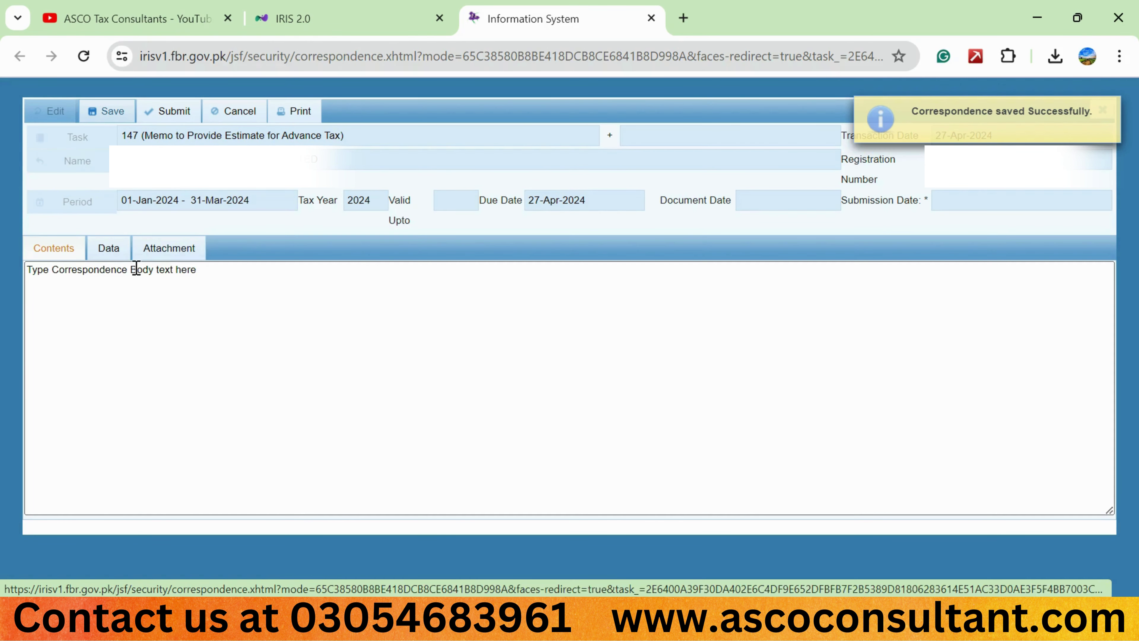
- Display the memo's quarterly advance tax data and examine the declared figures and the turnover rows
{"action": "left_click", "coordinate": [111, 259]}
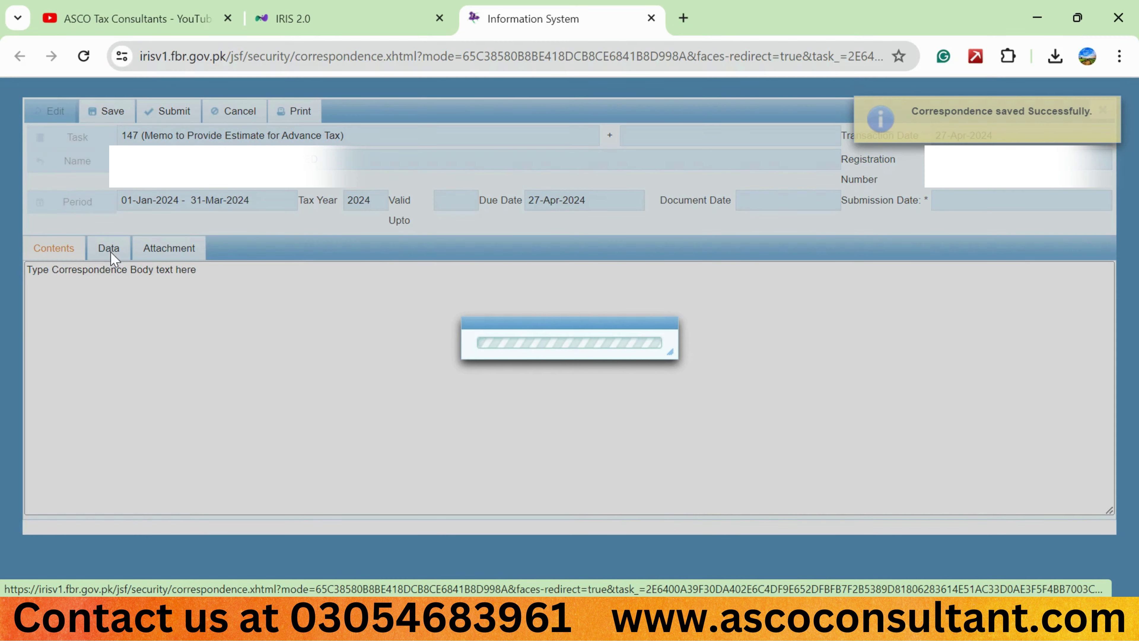
{"action": "scroll", "coordinate": [748, 372], "scroll_direction": "down", "scroll_amount": 3}
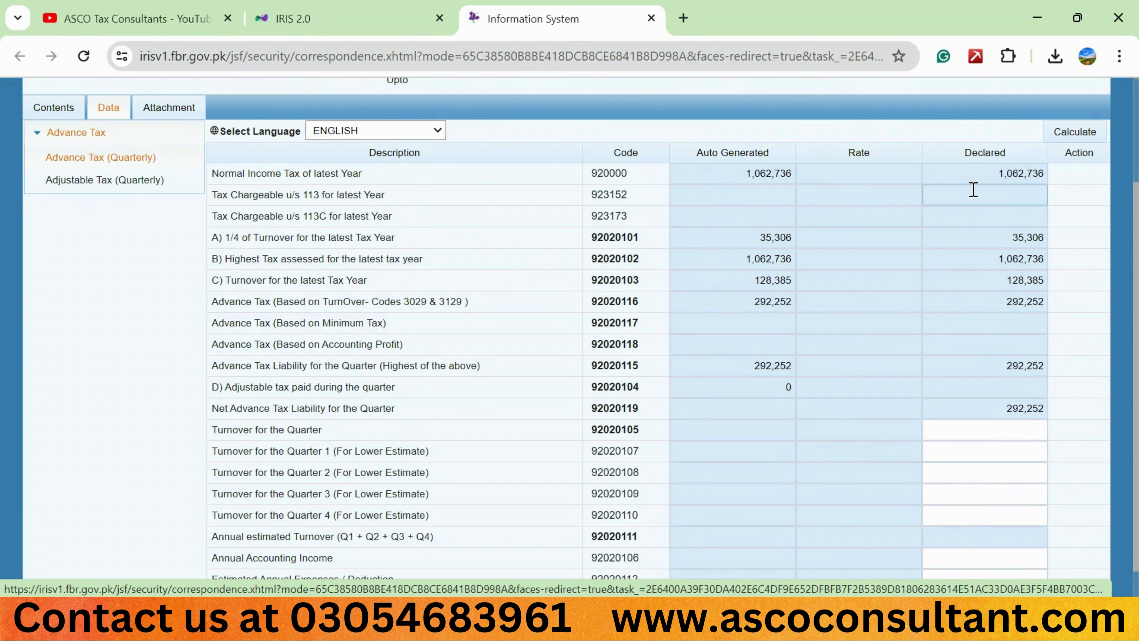
{"action": "double_click", "coordinate": [996, 175]}
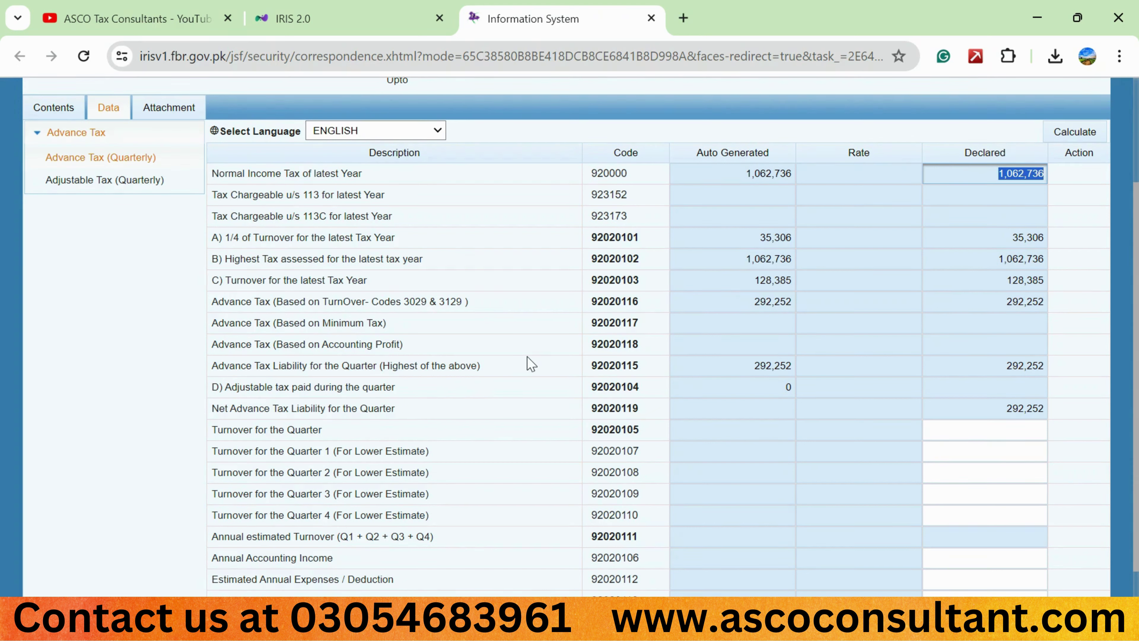
{"action": "scroll", "coordinate": [532, 364], "scroll_direction": "down", "scroll_amount": 1}
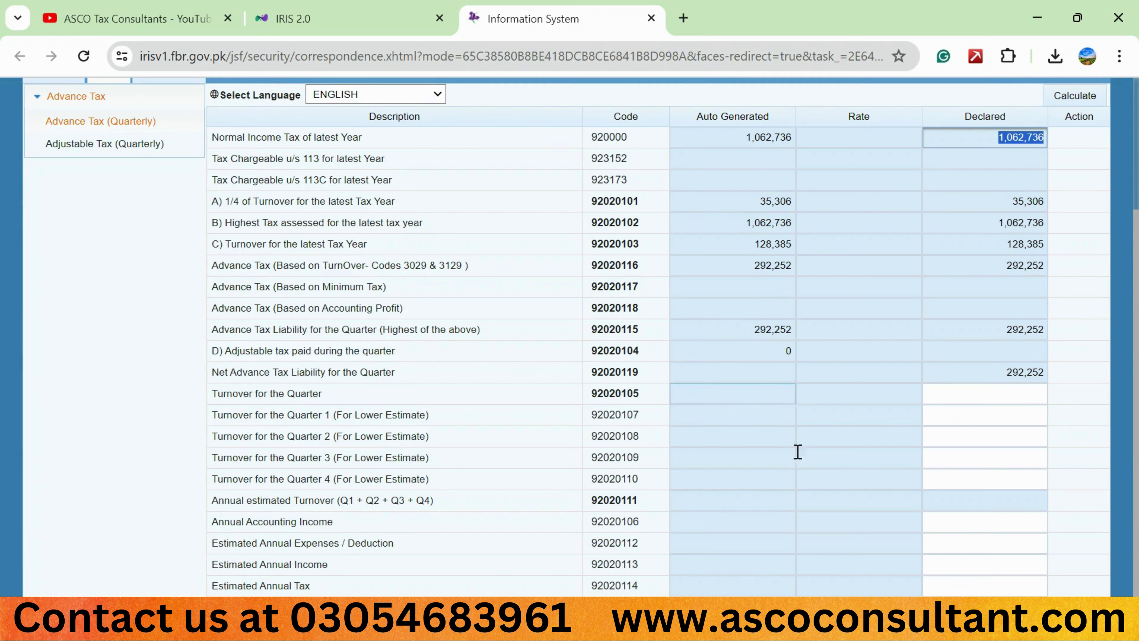
- Switch to the Advance Tax Working workbook in Excel and shorten the label in E6 to "A) Turnover for the quarter"
{"action": "mouse_move", "coordinate": [855, 631]}
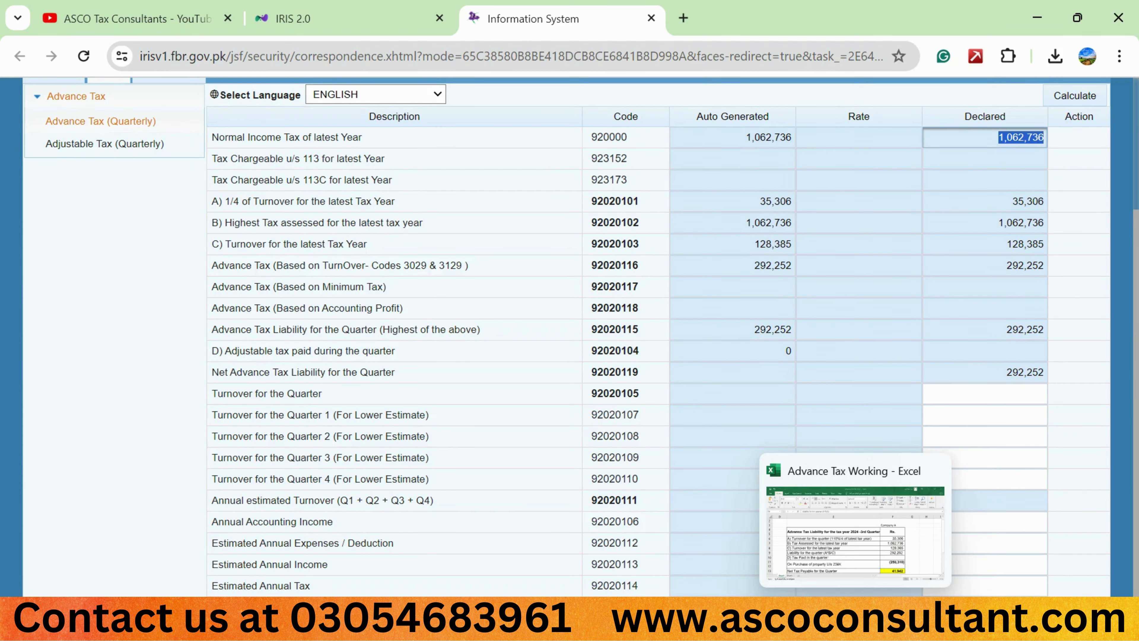
{"action": "left_click", "coordinate": [848, 543]}
{"action": "left_click", "coordinate": [680, 326]}
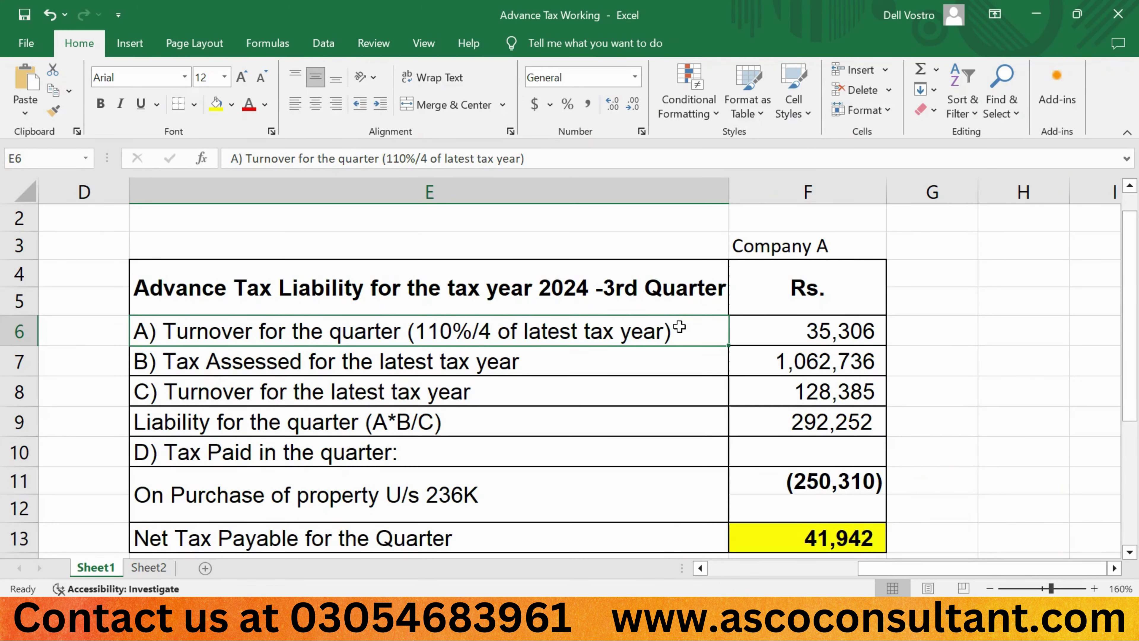
{"action": "double_click", "coordinate": [680, 327]}
{"action": "key", "text": "shift+Left"}
{"action": "key", "text": "shift+Left"}
{"action": "key", "text": "shift+Left"}
{"action": "key", "text": "shift+Left"}
{"action": "key", "text": "shift+Left"}
{"action": "key", "text": "shift+Left"}
{"action": "key", "text": "shift+Left"}
{"action": "key", "text": "shift+Left"}
{"action": "key", "text": "shift+Left"}
{"action": "key", "text": "shift+Left"}
{"action": "key", "text": "shift+Left"}
{"action": "key", "text": "shift+Left"}
{"action": "key", "text": "shift+Left"}
{"action": "key", "text": "shift+Left"}
{"action": "key", "text": "shift+Left"}
{"action": "key", "text": "shift+Left"}
{"action": "key", "text": "shift+Left"}
{"action": "key", "text": "shift+Left"}
{"action": "key", "text": "shift+Left"}
{"action": "key", "text": "shift+Left"}
{"action": "key", "text": "shift+Left"}
{"action": "key", "text": "shift+Left"}
{"action": "key", "text": "shift+Left"}
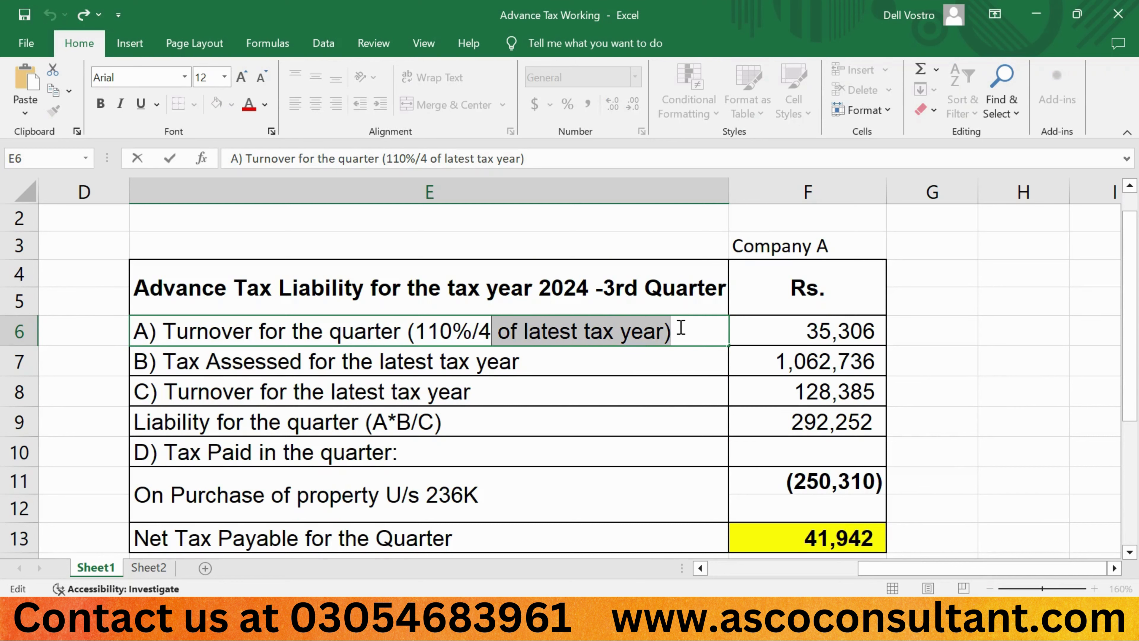
{"action": "key", "text": "BackSpace"}
{"action": "key", "text": "Tab"}
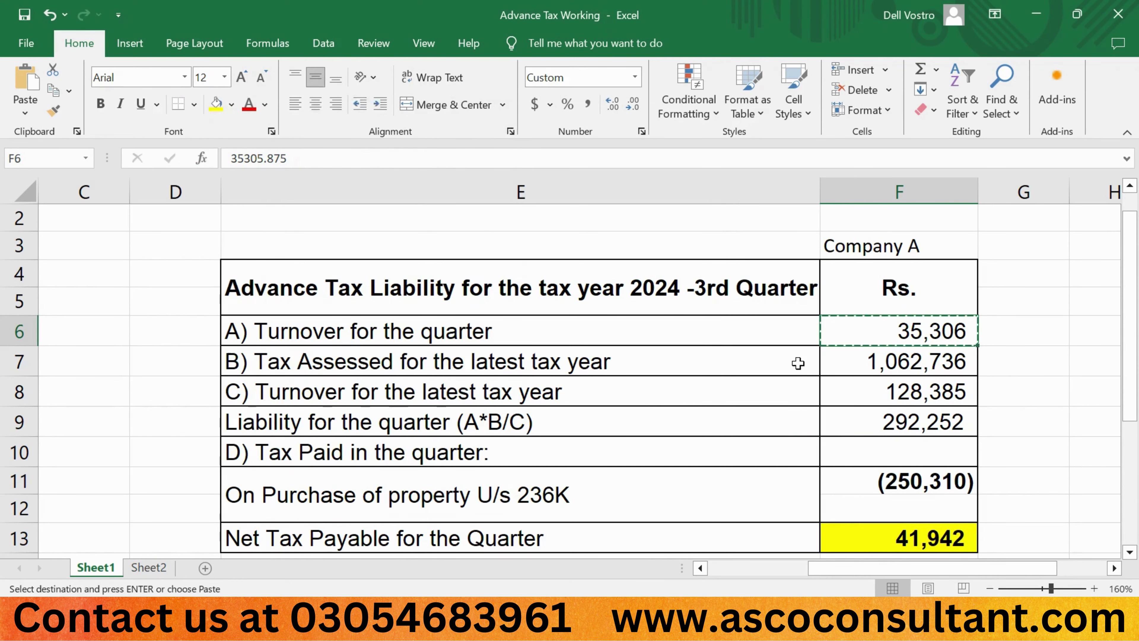
- Remove the decimal part .875 from the quarter's turnover in F6
{"action": "key", "text": "F2"}
{"action": "key", "text": "shift+Left"}
{"action": "key", "text": "shift+Left"}
{"action": "key", "text": "shift+Left"}
{"action": "key", "text": "shift+Left"}
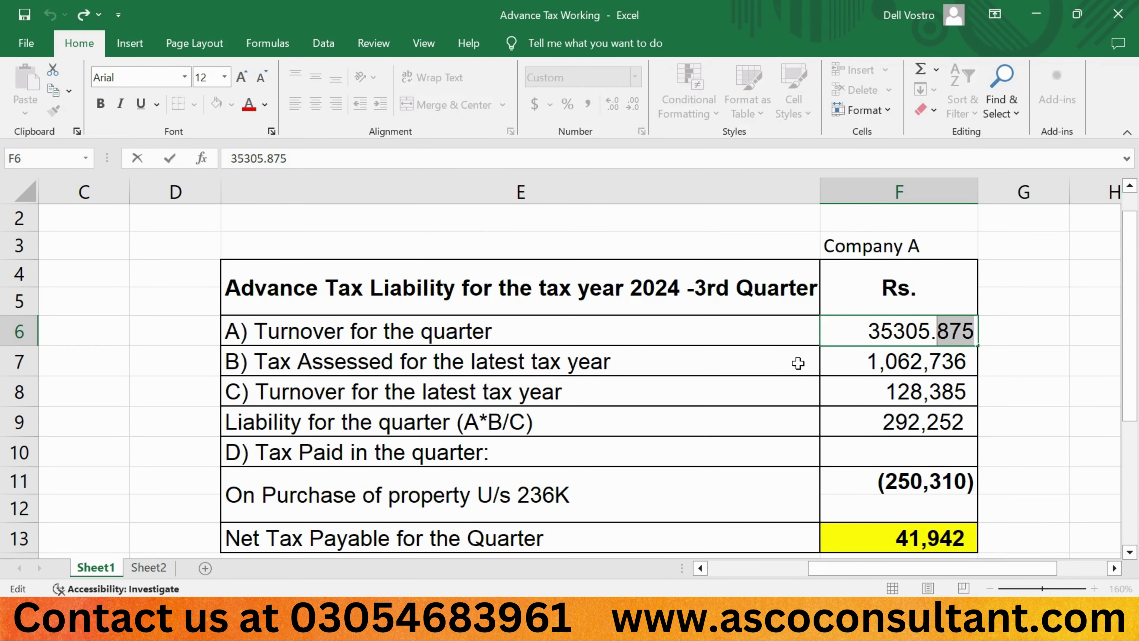
{"action": "key", "text": "BackSpace"}
{"action": "key", "text": "Return"}
- Set the turnover for the quarter in F6 to 55,305
{"action": "key", "text": "Up"}
{"action": "key", "text": "F2"}
{"action": "key", "text": "Left"}
{"action": "key", "text": "Left"}
{"action": "key", "text": "Left"}
{"action": "key", "text": "Left"}
{"action": "key", "text": "shift+Home"}
{"action": "type", "text": "5"}
{"action": "key", "text": "Return"}
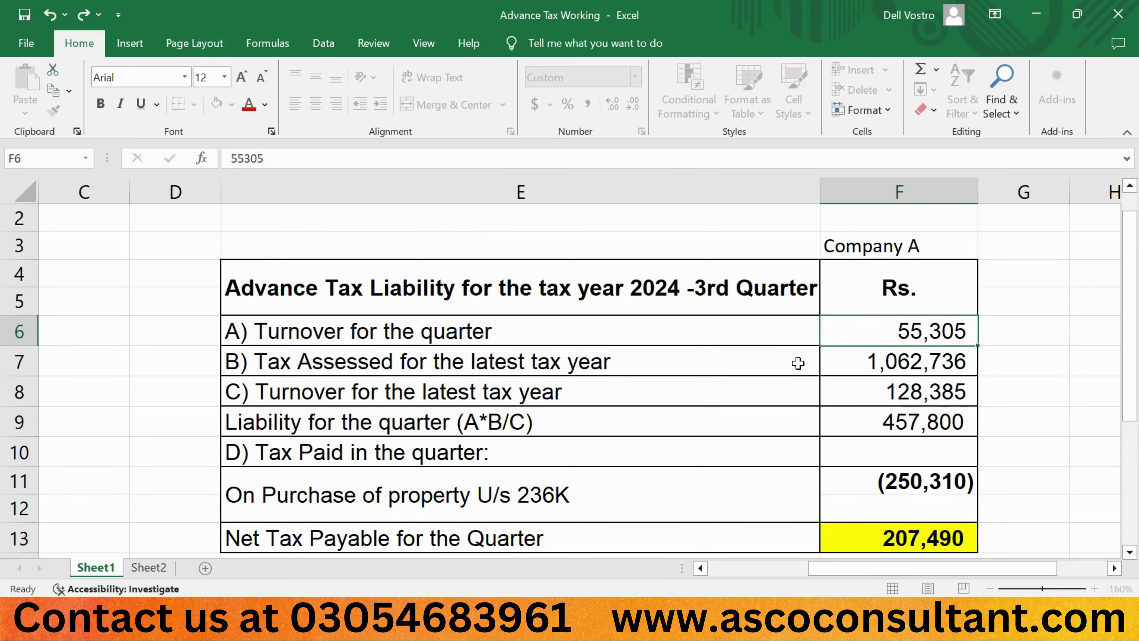
- Set the turnover for the quarter in F6 to 45,305
{"action": "key", "text": "Up"}
{"action": "key", "text": "F2"}
{"action": "key", "text": "Left"}
{"action": "key", "text": "Left"}
{"action": "key", "text": "shift+Home"}
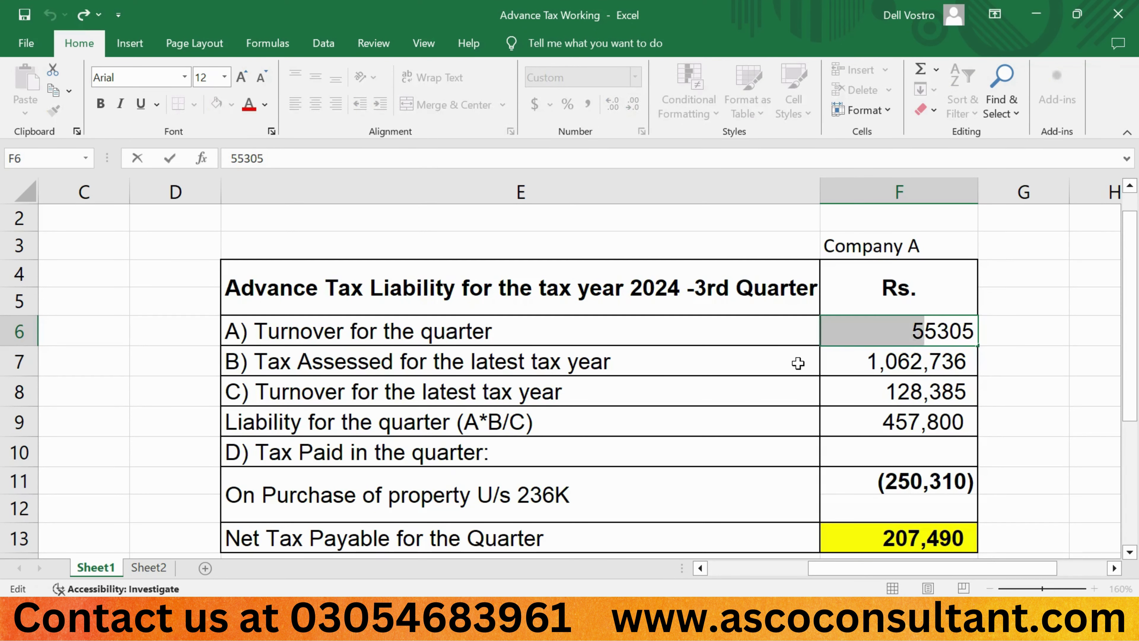
{"action": "type", "text": "4"}
{"action": "key", "text": "Return"}
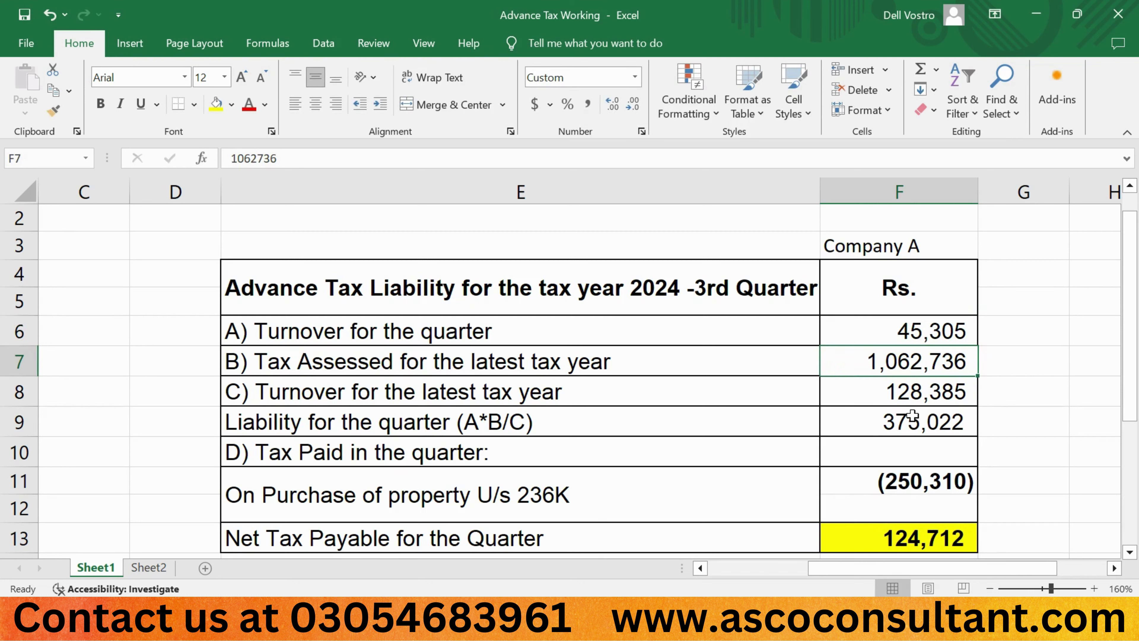
- Copy the turnover from F6, switch to the IRIS memo in Chrome and declare 45,305 as Turnover for the Quarter (code 92020105)
{"action": "left_click", "coordinate": [902, 339]}
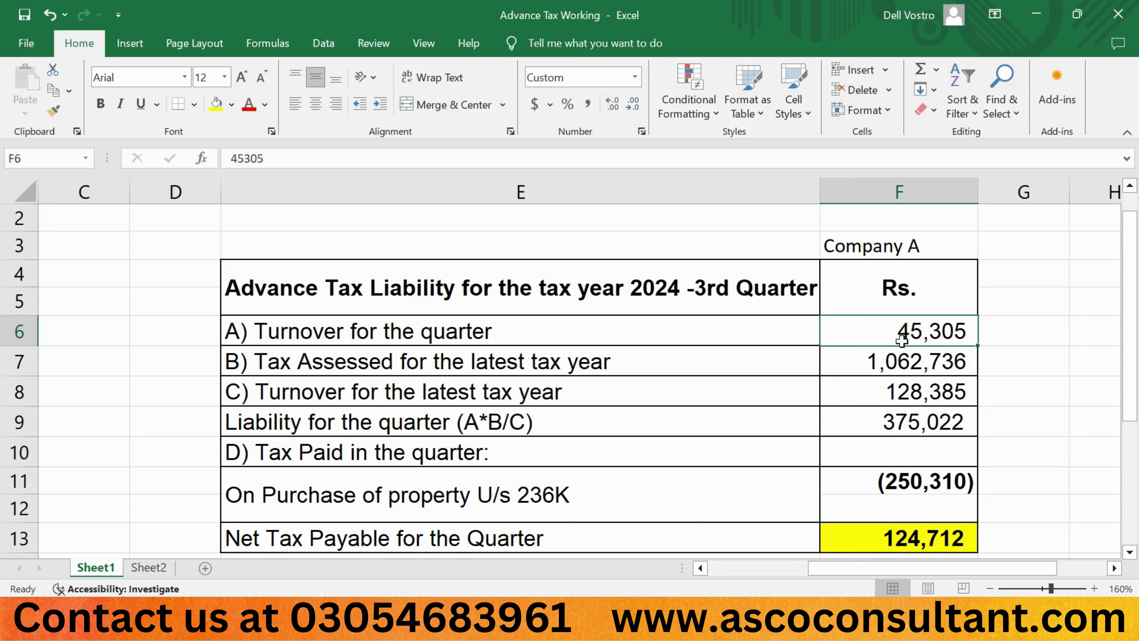
{"action": "key", "text": "ctrl+c"}
{"action": "left_click", "coordinate": [597, 523]}
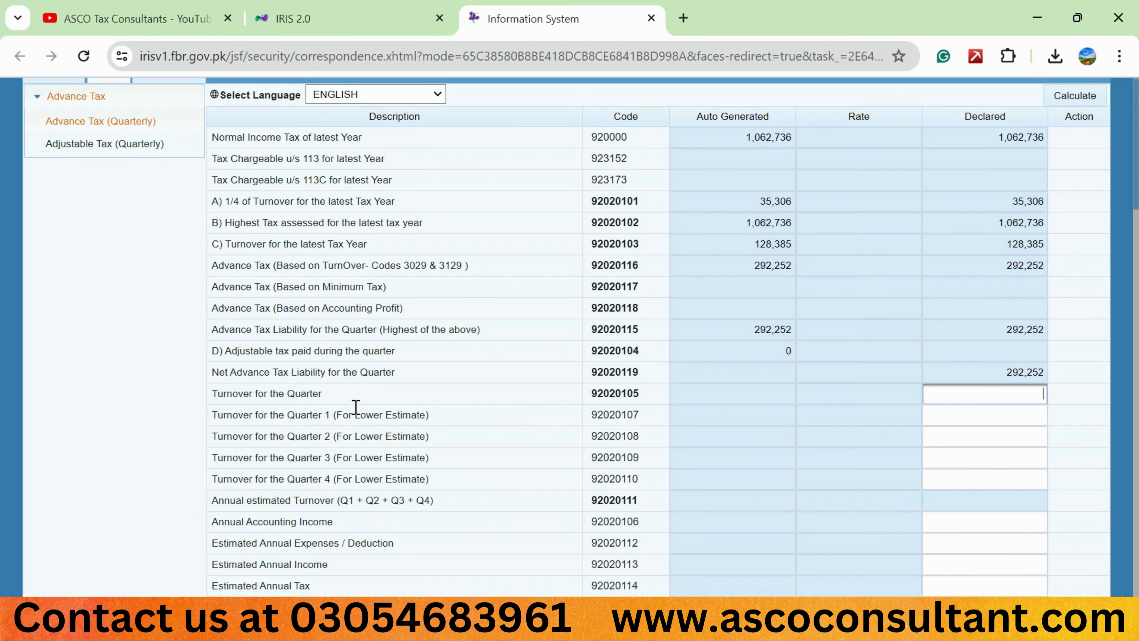
{"action": "left_click", "coordinate": [231, 410]}
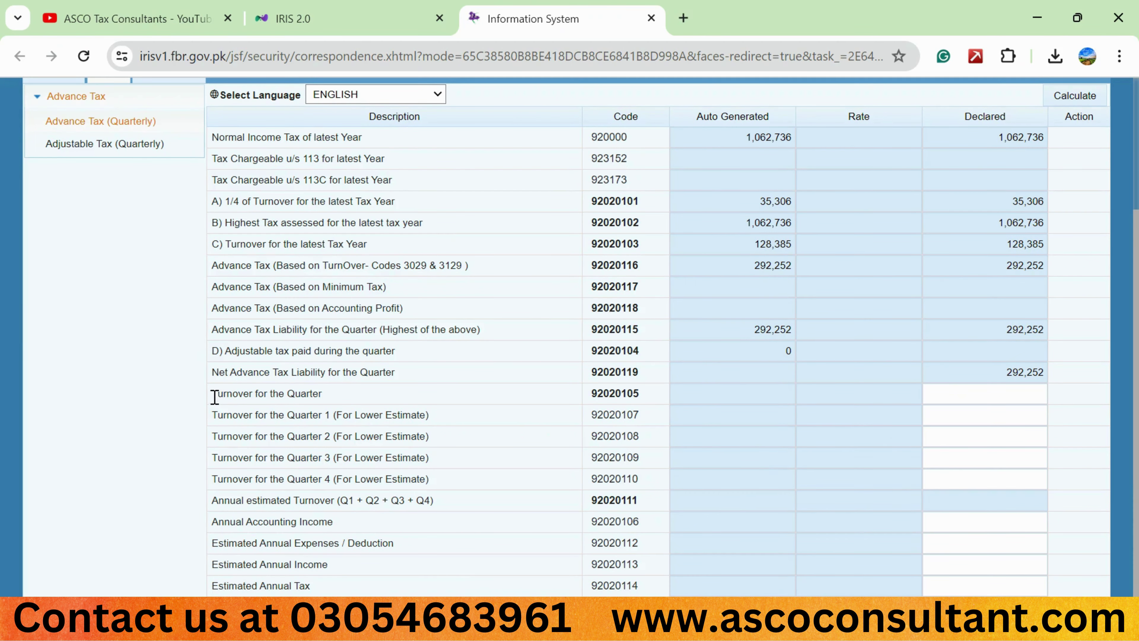
{"action": "left_click_drag", "start_coordinate": [214, 397], "coordinate": [332, 396]}
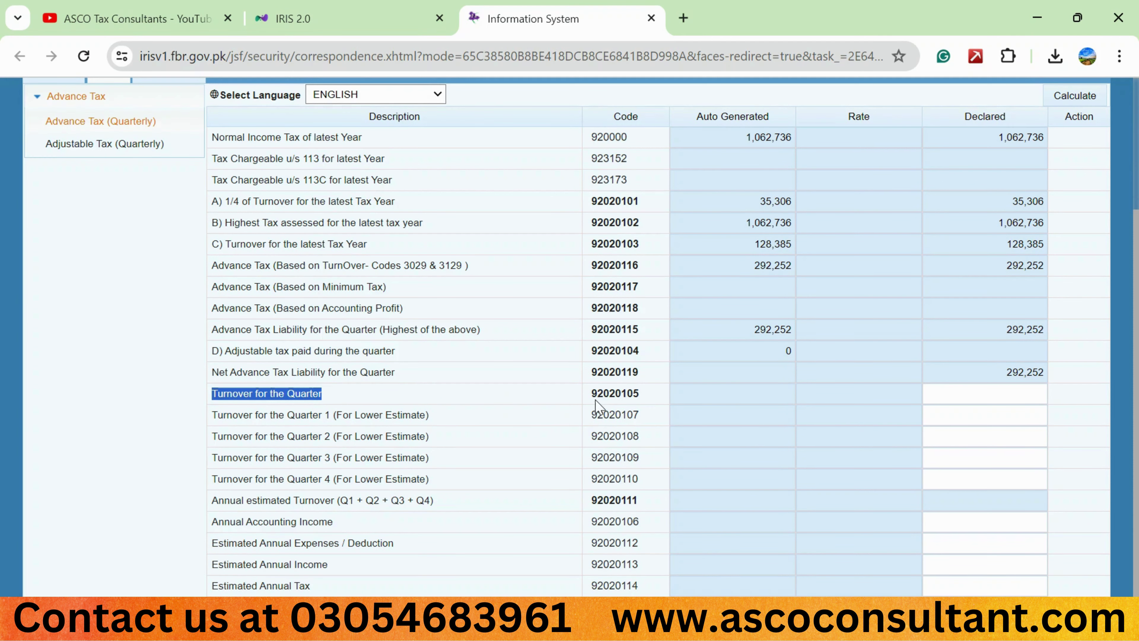
{"action": "left_click", "coordinate": [960, 399]}
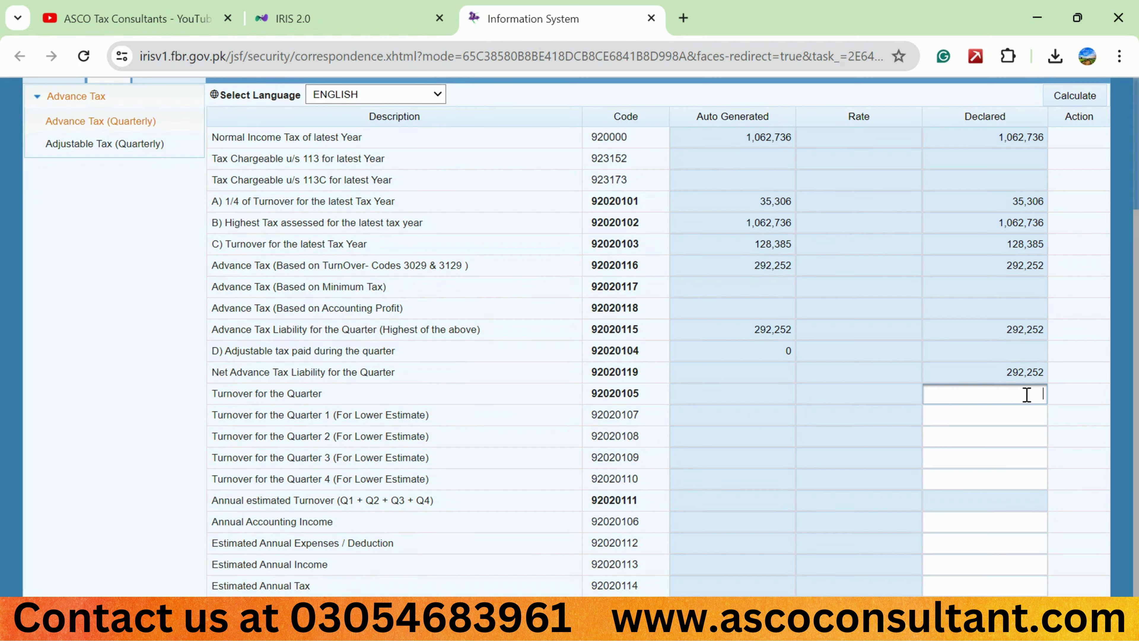
{"action": "type", "text": "45305"}
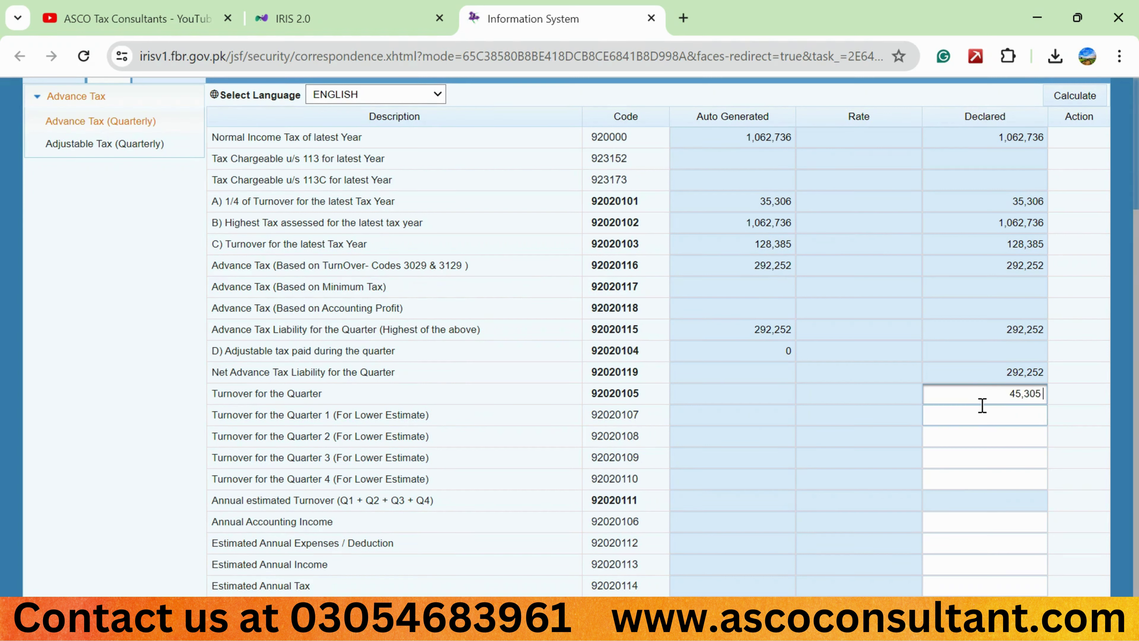
- Recalculate the memo's advance tax and compare the quarter's liability with the Excel working
{"action": "left_click", "coordinate": [1067, 99]}
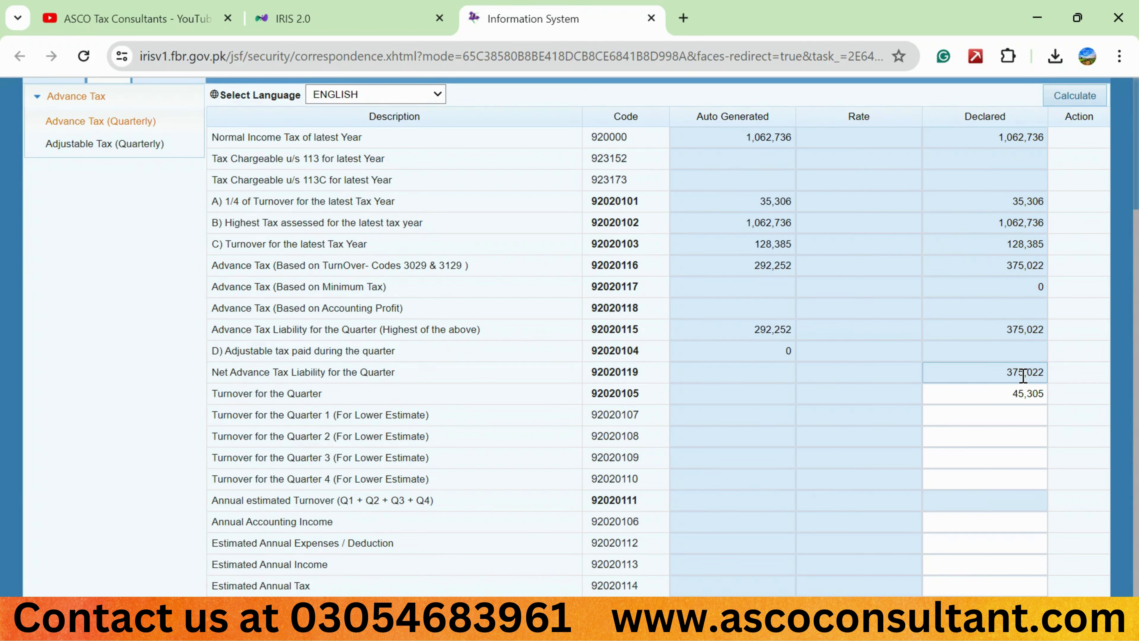
{"action": "key", "text": "alt+Tab"}
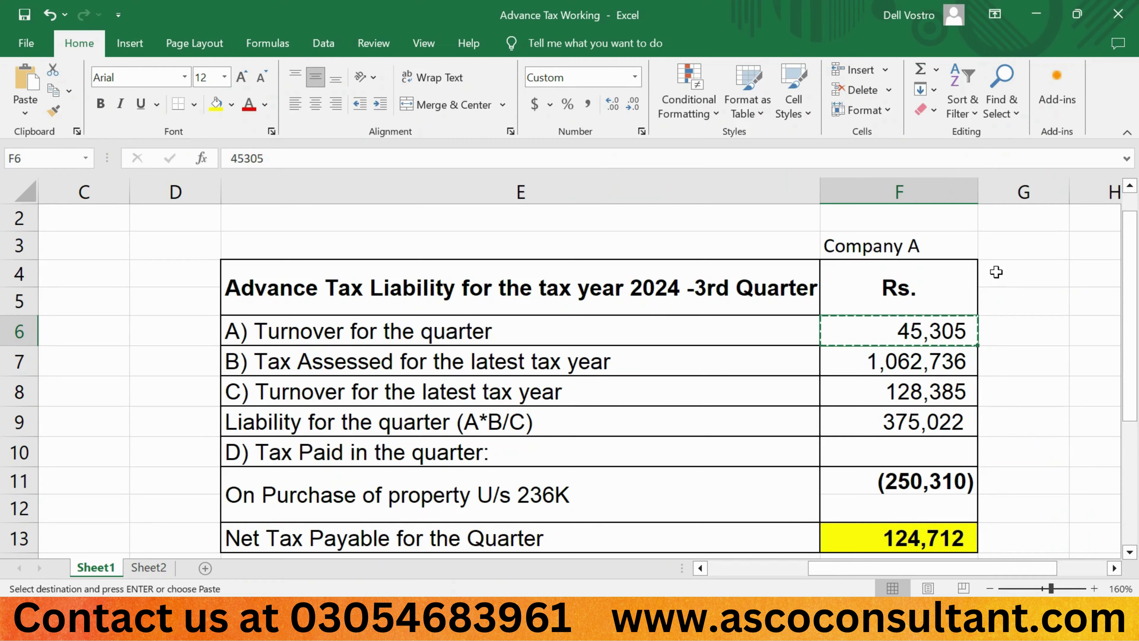
{"action": "key", "text": "alt+Tab"}
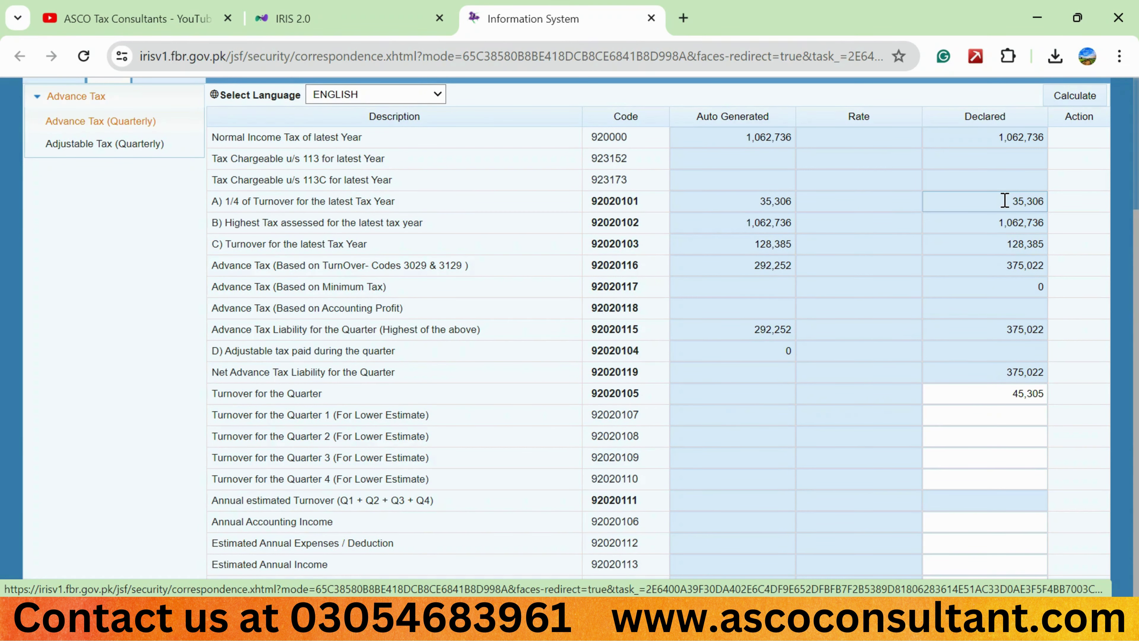
- Switch to the Excel working and set the turnover for the quarter in F6 to 15,305
{"action": "key", "text": "alt+Tab"}
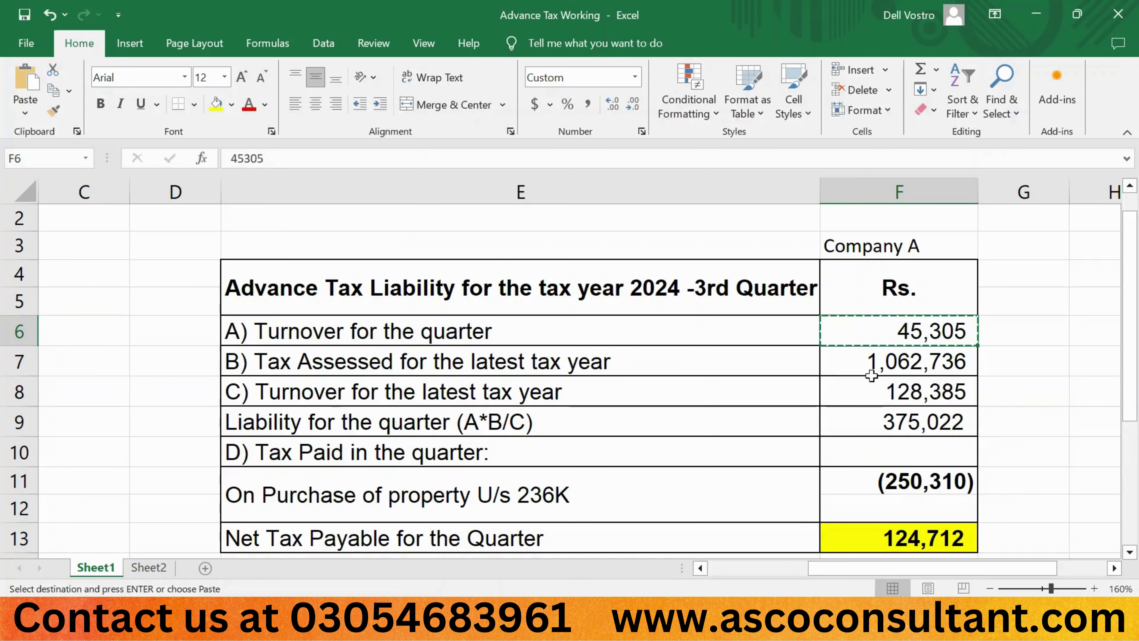
{"action": "double_click", "coordinate": [893, 334]}
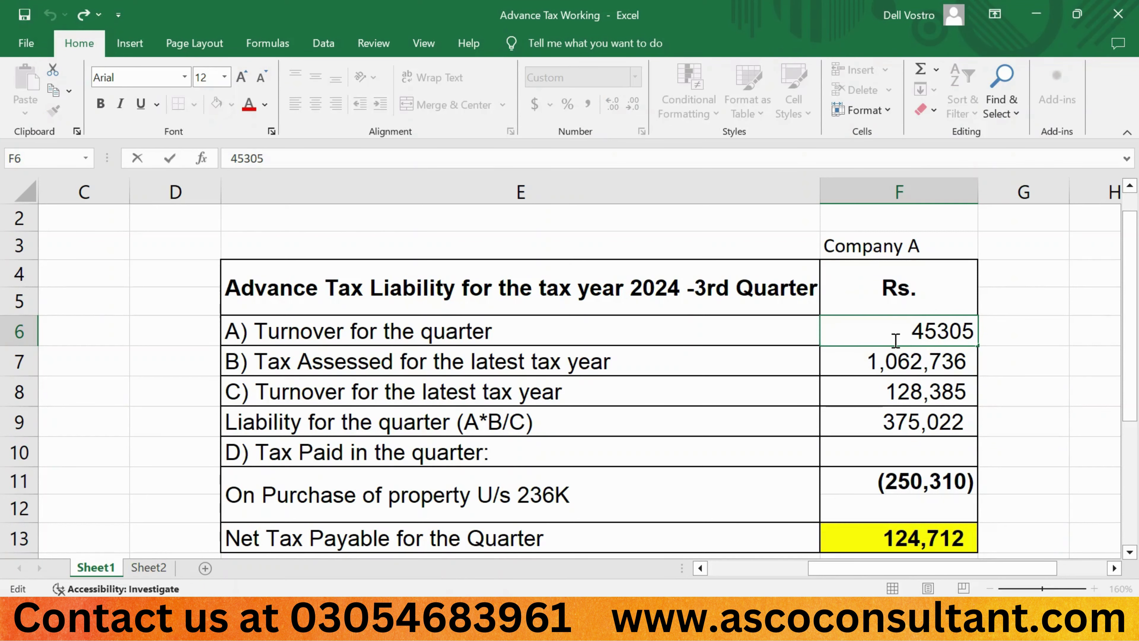
{"action": "key", "text": "shift+Left"}
{"action": "type", "text": "1"}
{"action": "key", "text": "Return"}
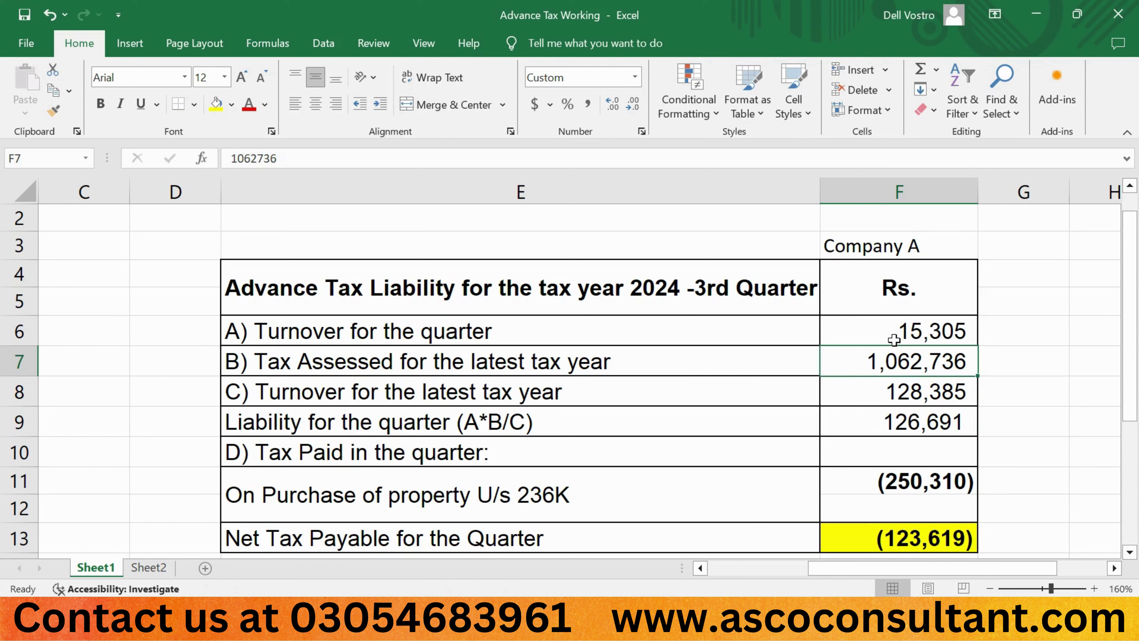
- Select the Liability for the quarter cell F9 and check its formula and the net tax payable
{"action": "key", "text": "Down"}
{"action": "key", "text": "Down"}
{"action": "key", "text": "Down"}
{"action": "key", "text": "Down"}
{"action": "key", "text": "Up"}
{"action": "key", "text": "Up"}
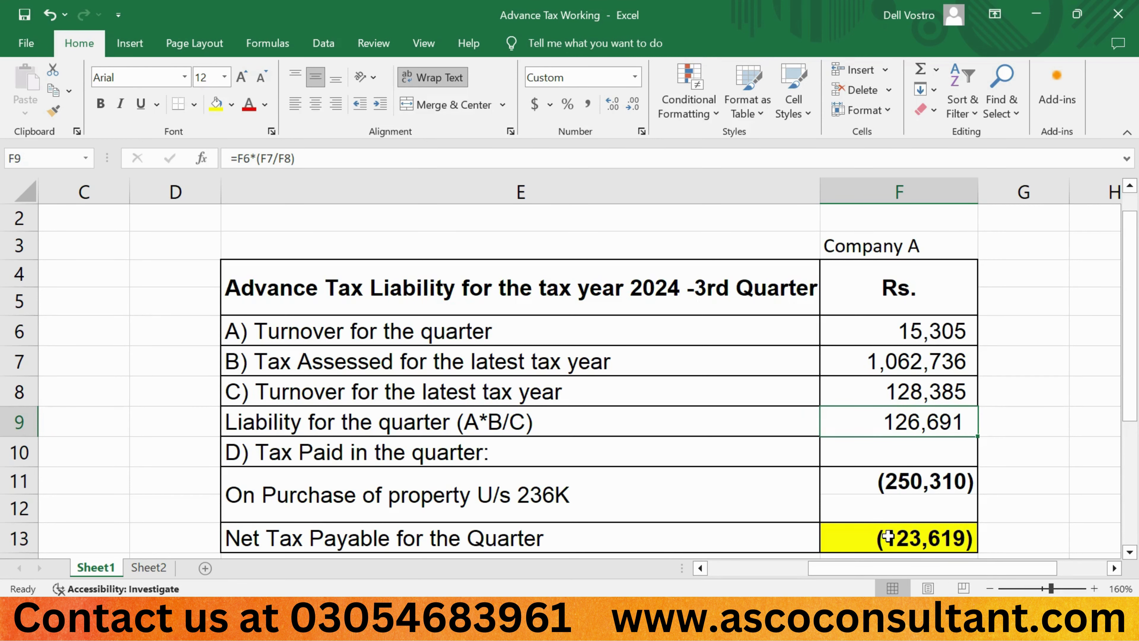
- Switch to the IRIS memo in Chrome, set the declared Turnover for the Quarter (code 92020105) to 15,305 and recalculate
{"action": "key", "text": "alt+Tab"}
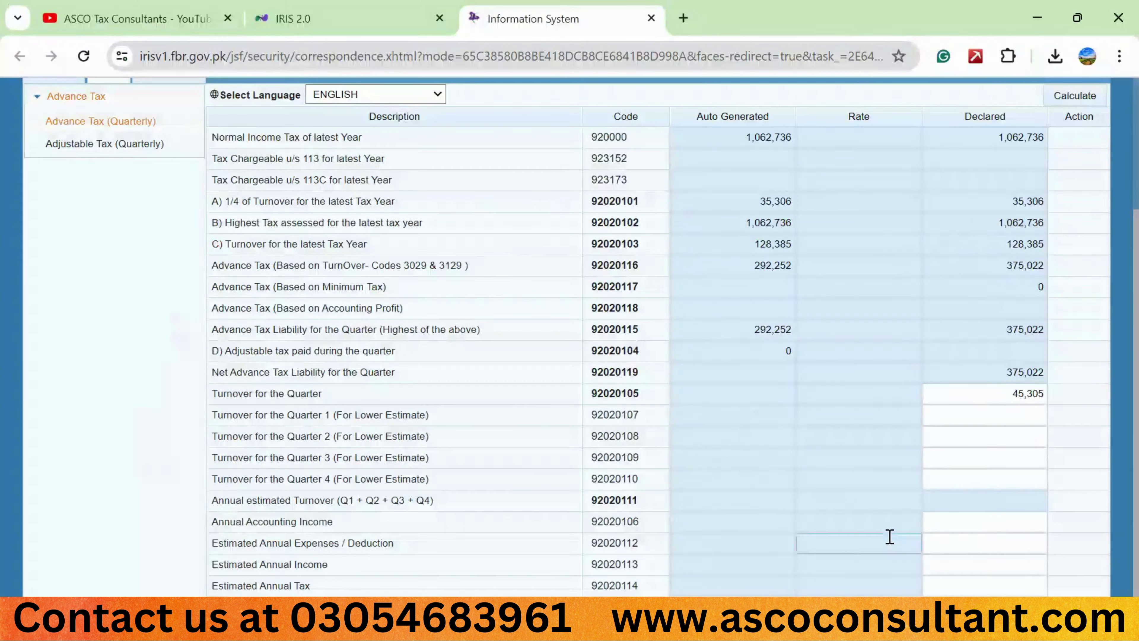
{"action": "left_click", "coordinate": [1008, 407]}
{"action": "left_click", "coordinate": [1008, 401]}
{"action": "double_click", "coordinate": [1008, 401]}
{"action": "left_click", "coordinate": [1008, 401]}
{"action": "key", "text": "shift+Right"}
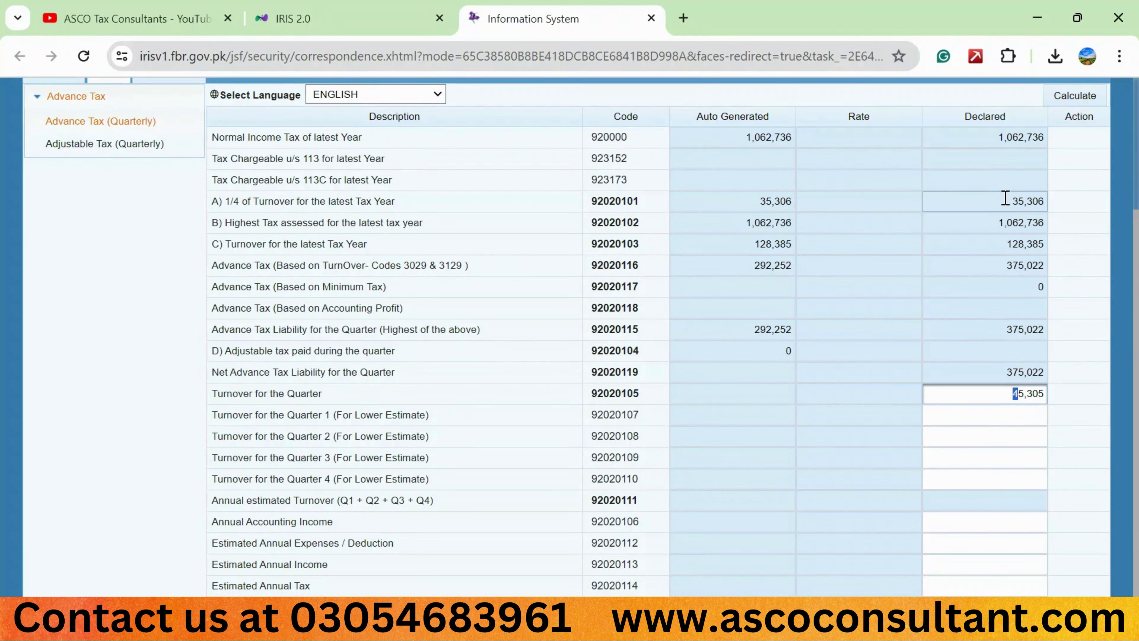
{"action": "type", "text": "1"}
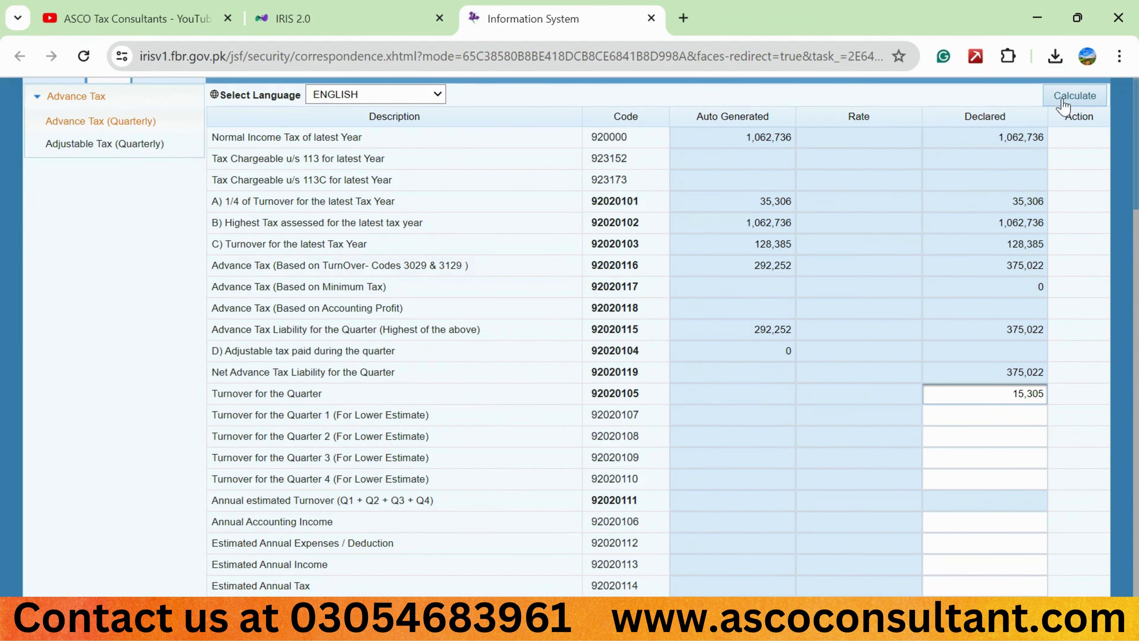
{"action": "left_click", "coordinate": [1075, 96]}
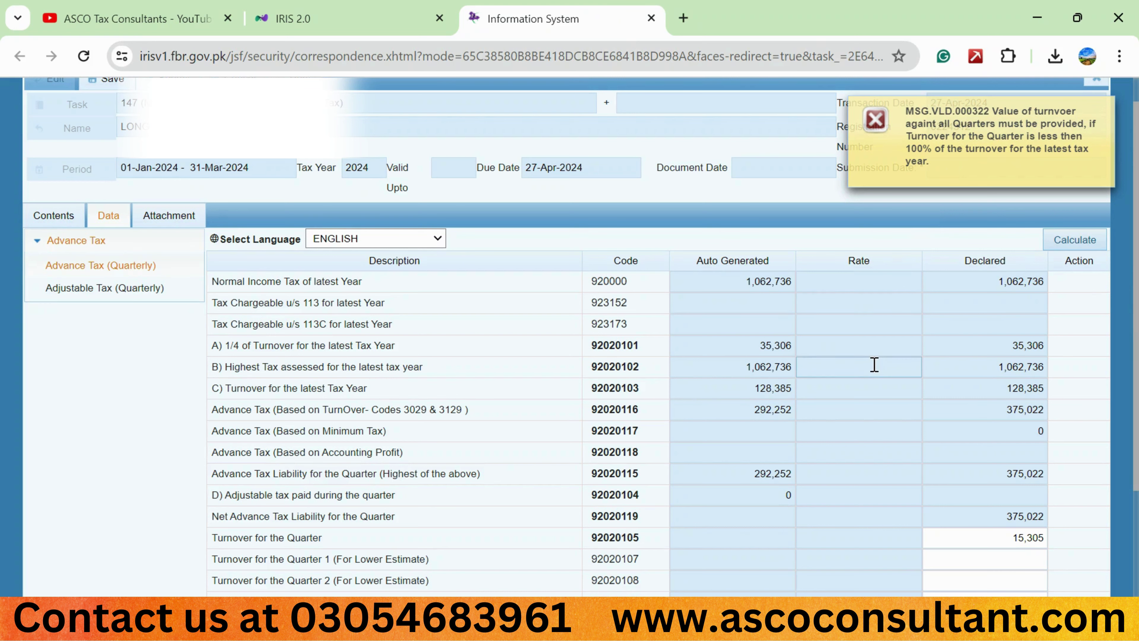
- Declare lower-estimate turnovers of 14,000, 13,000, 15,000 and 16,000 for Quarters 1 to 4 respectively
{"action": "scroll", "coordinate": [875, 364], "scroll_direction": "down", "scroll_amount": 3}
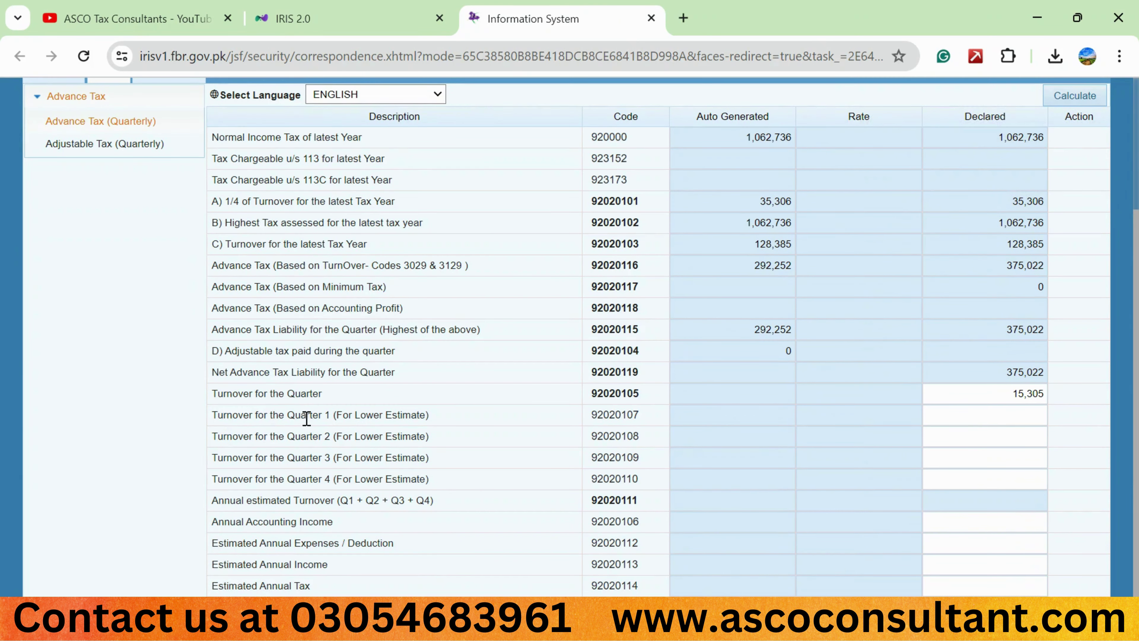
{"action": "left_click", "coordinate": [970, 416]}
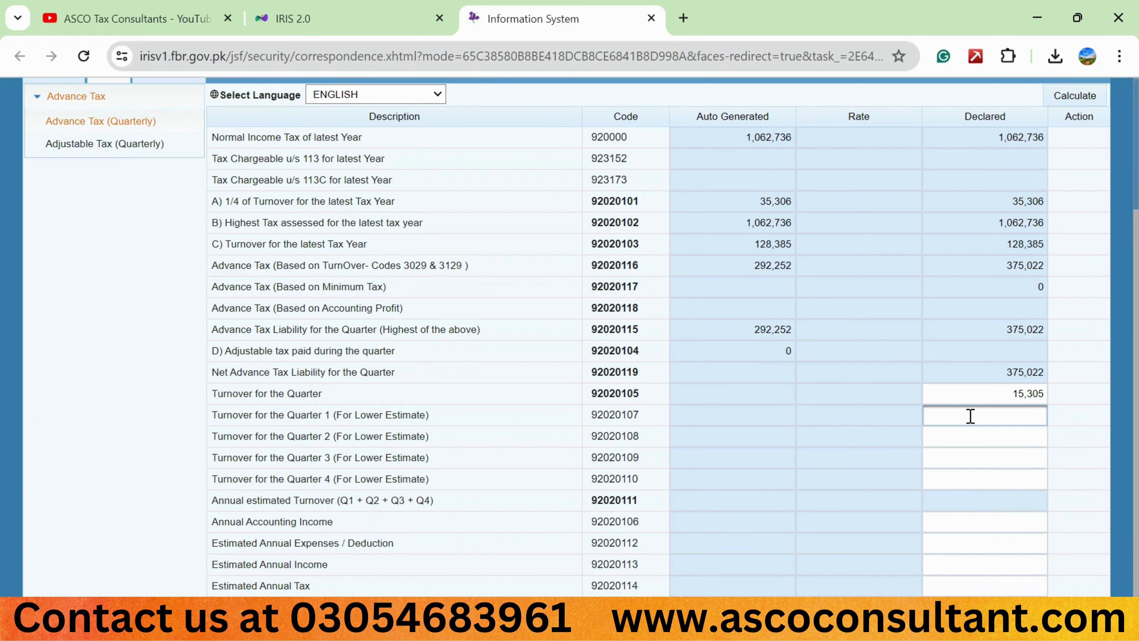
{"action": "type", "text": "140000"}
{"action": "key", "text": "BackSpace"}
{"action": "key", "text": "Tab"}
{"action": "type", "text": "1"}
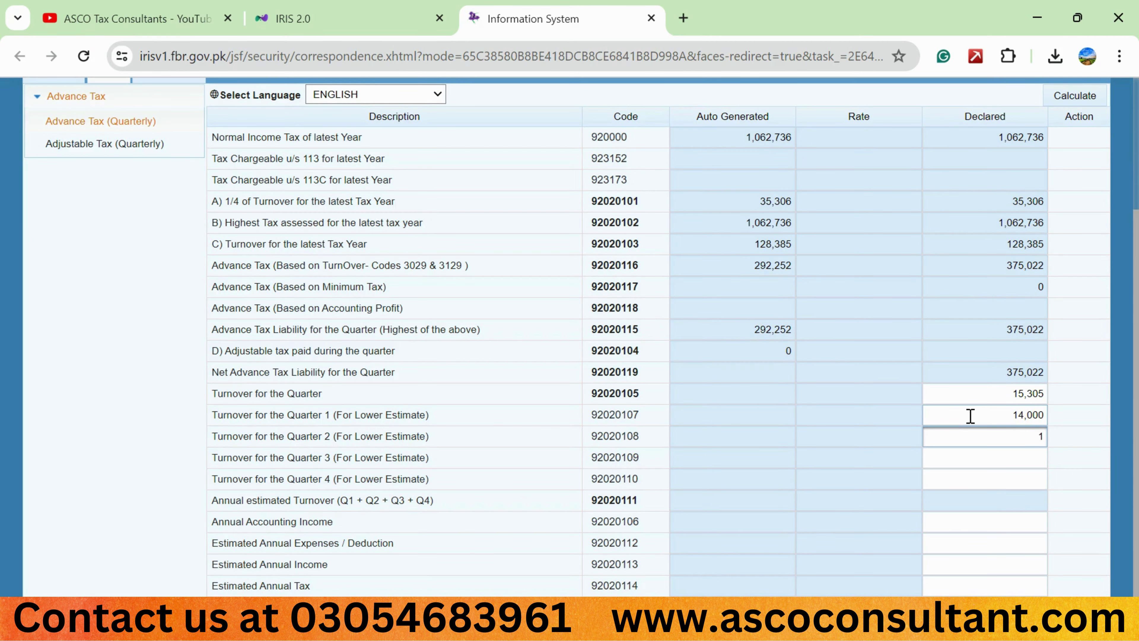
{"action": "type", "text": "3000"}
{"action": "key", "text": "Tab"}
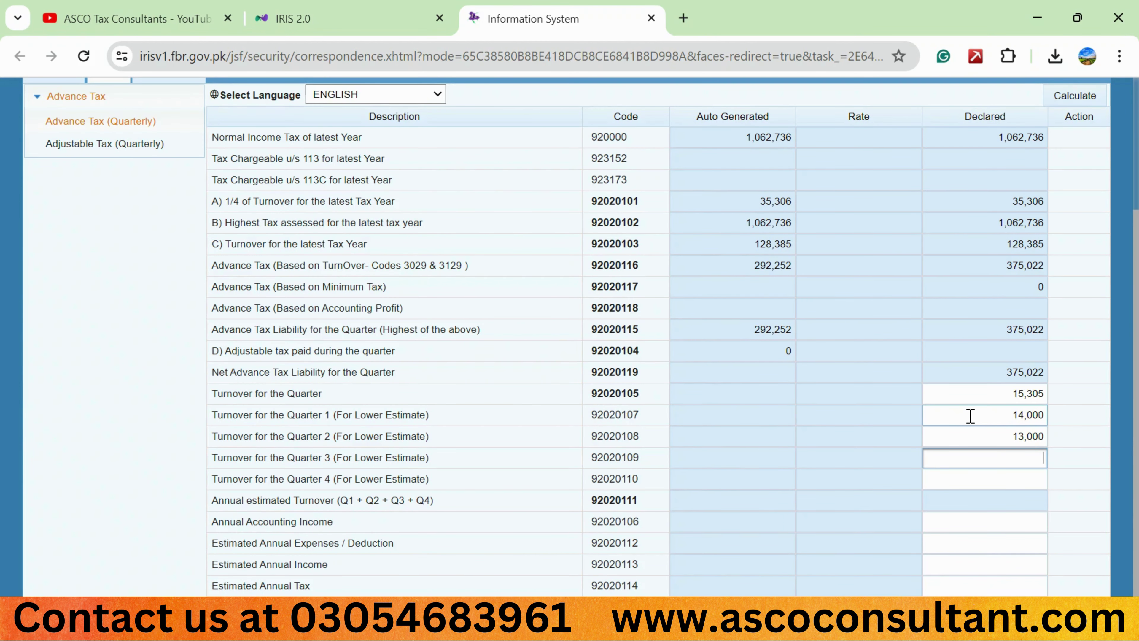
{"action": "type", "text": "150000"}
{"action": "key", "text": "Tab"}
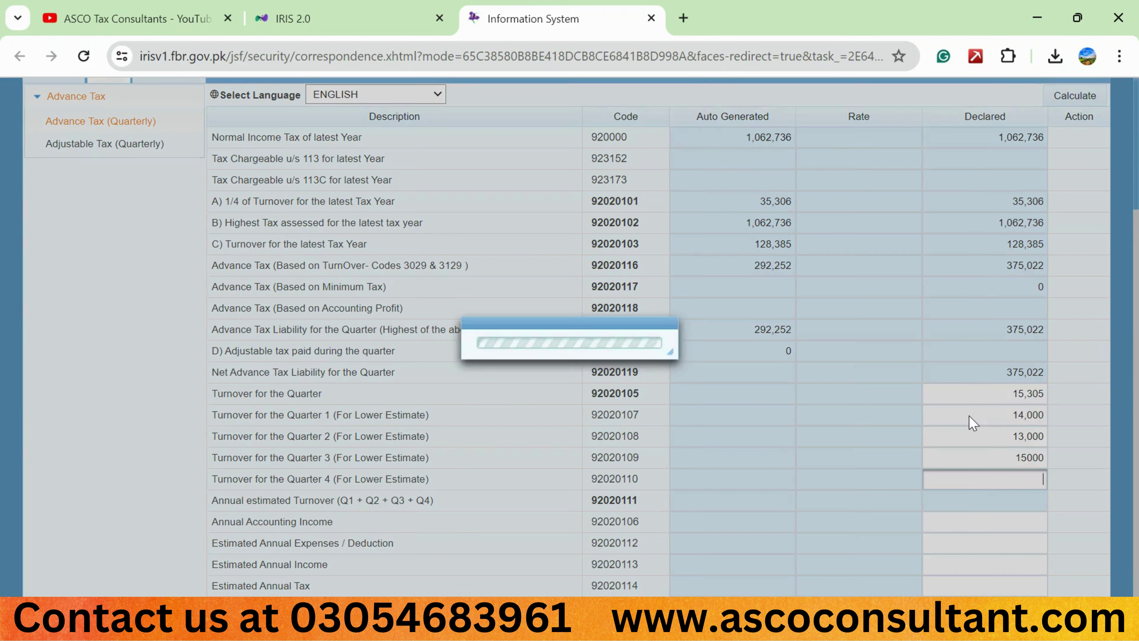
{"action": "type", "text": "16000"}
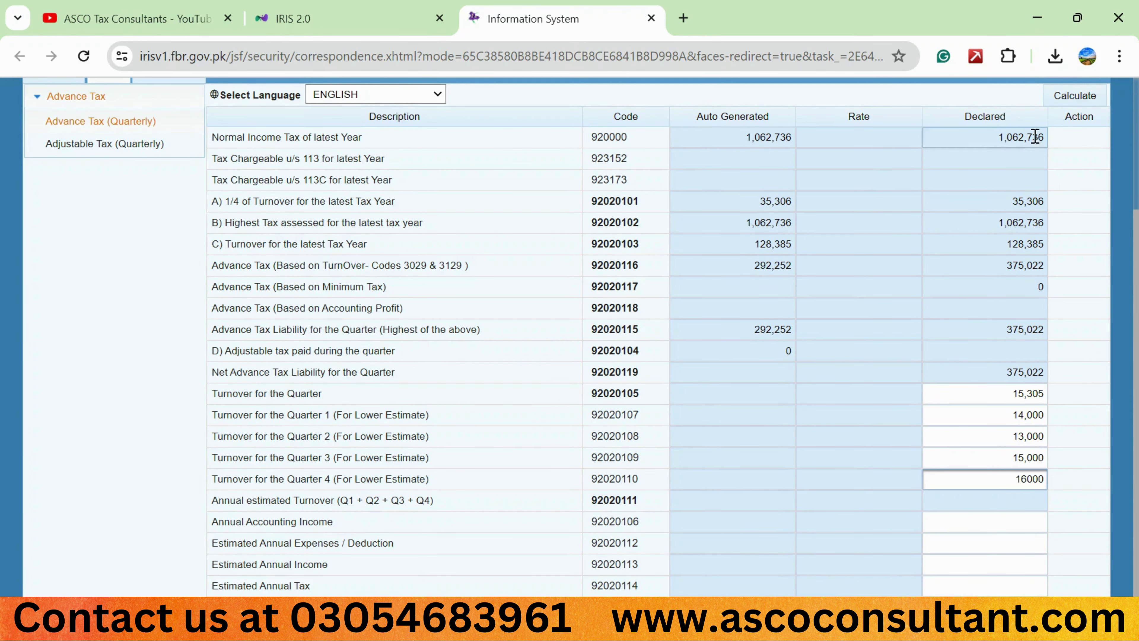
- Recalculate the memo with the quarterly estimates and compare the advance tax liability with the Excel working
{"action": "left_click", "coordinate": [1060, 104]}
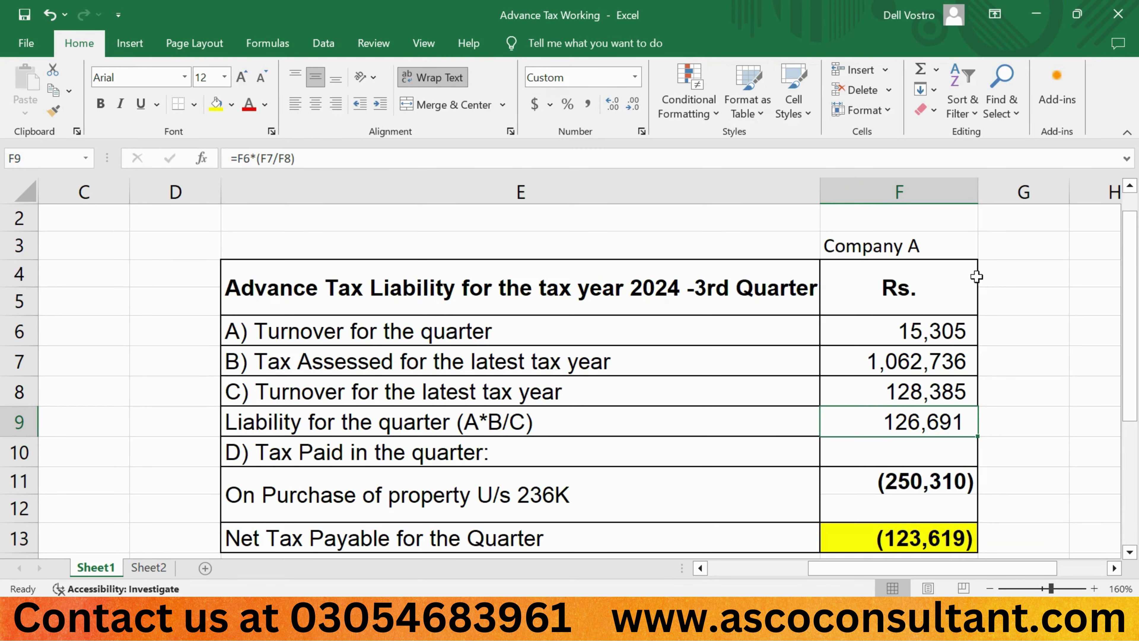
{"action": "left_click", "coordinate": [1035, 18]}
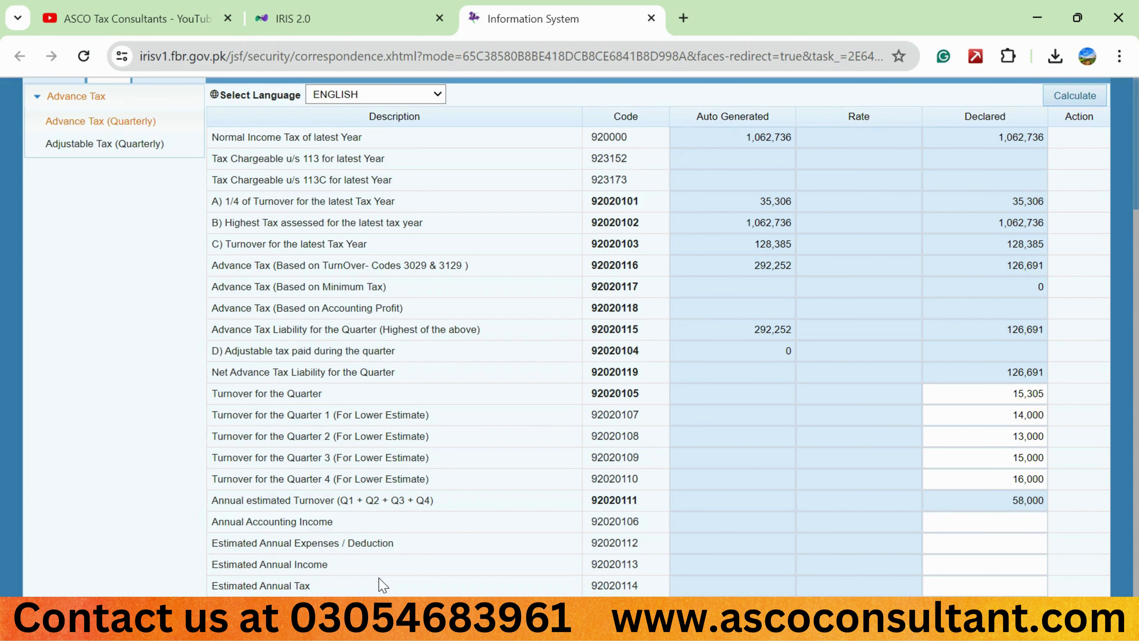
{"action": "scroll", "coordinate": [382, 584], "scroll_direction": "up", "scroll_amount": 1}
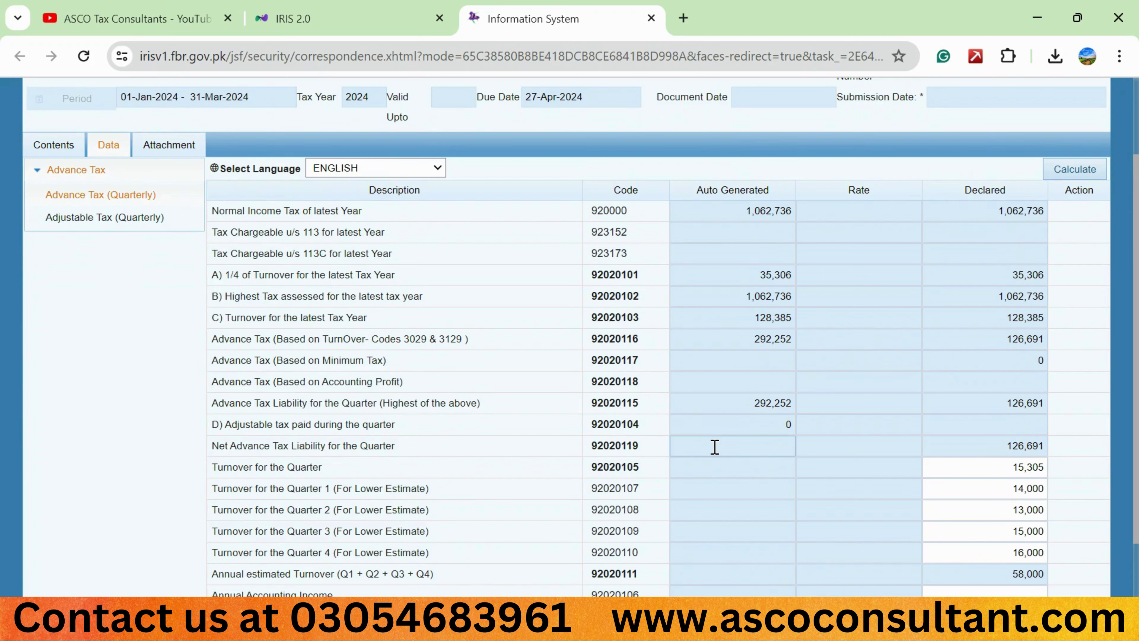
- Open the Adjustable Tax (Quarterly) data and find the row for purchase of immovable property u/s 236K
{"action": "left_click", "coordinate": [122, 220]}
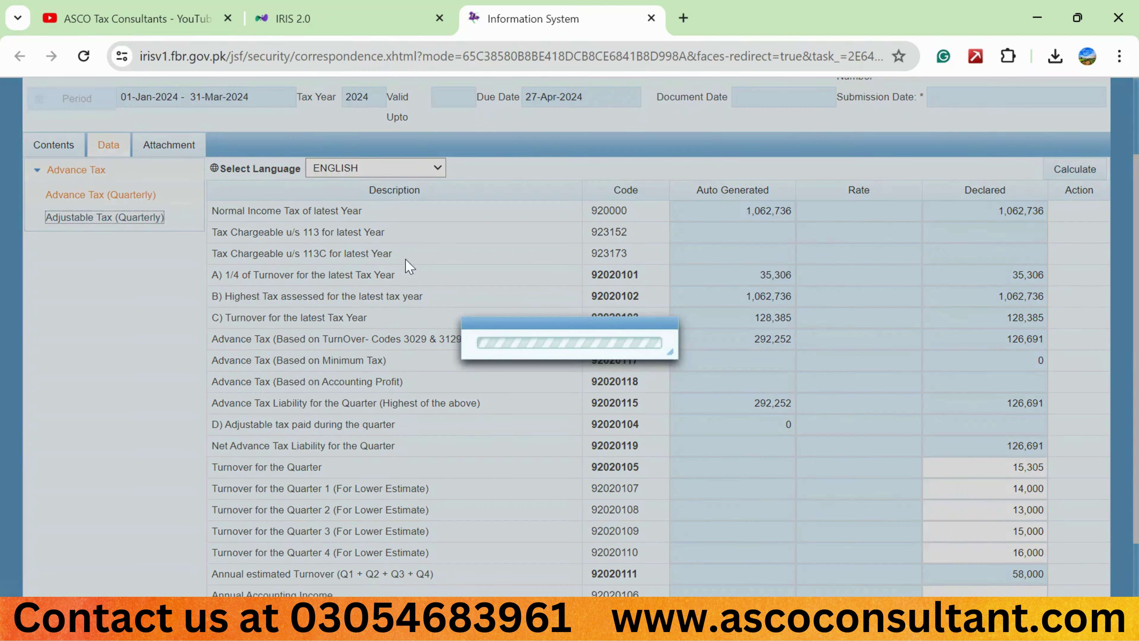
{"action": "scroll", "coordinate": [397, 330], "scroll_direction": "down", "scroll_amount": 4}
{"action": "scroll", "coordinate": [397, 330], "scroll_direction": "down", "scroll_amount": 8}
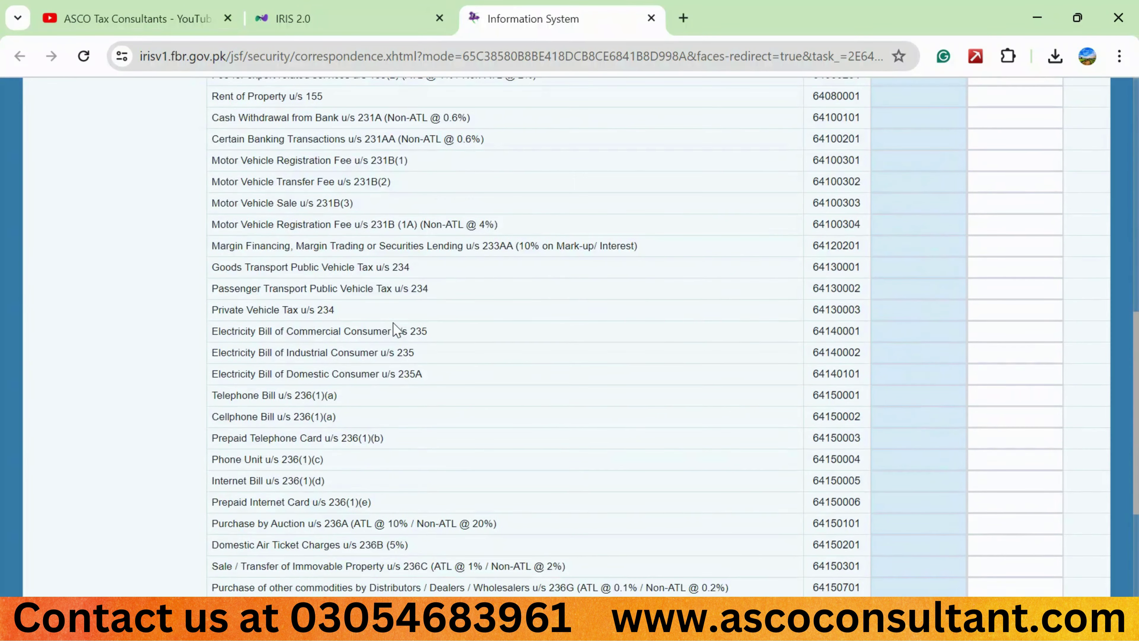
{"action": "scroll", "coordinate": [397, 330], "scroll_direction": "down", "scroll_amount": 1}
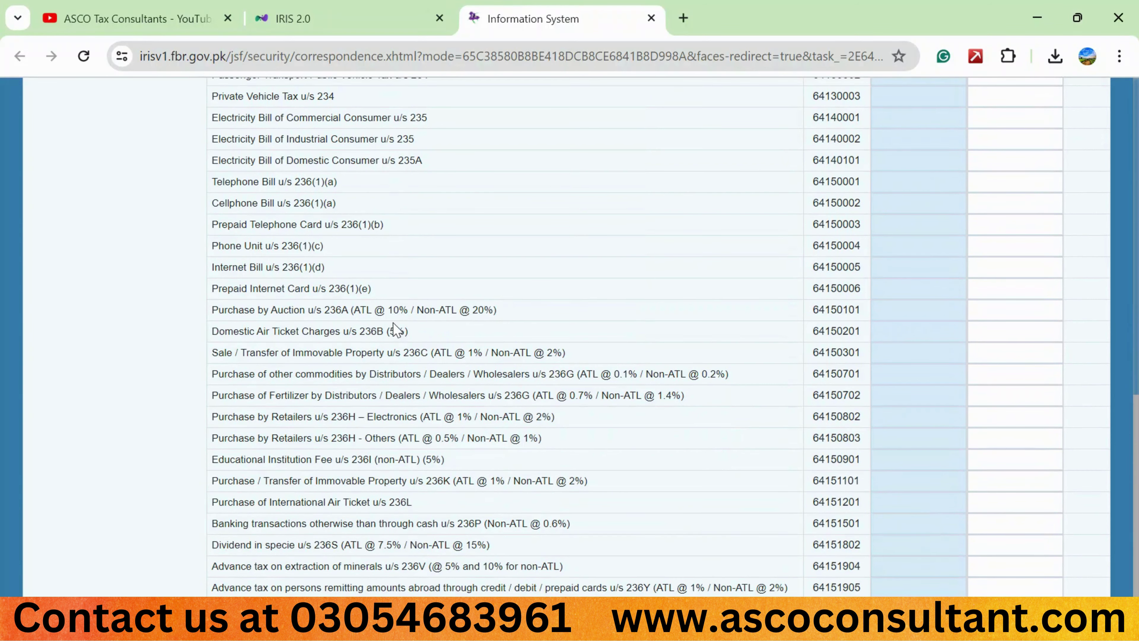
{"action": "scroll", "coordinate": [512, 307], "scroll_direction": "up", "scroll_amount": 6}
{"action": "scroll", "coordinate": [513, 309], "scroll_direction": "up", "scroll_amount": 5}
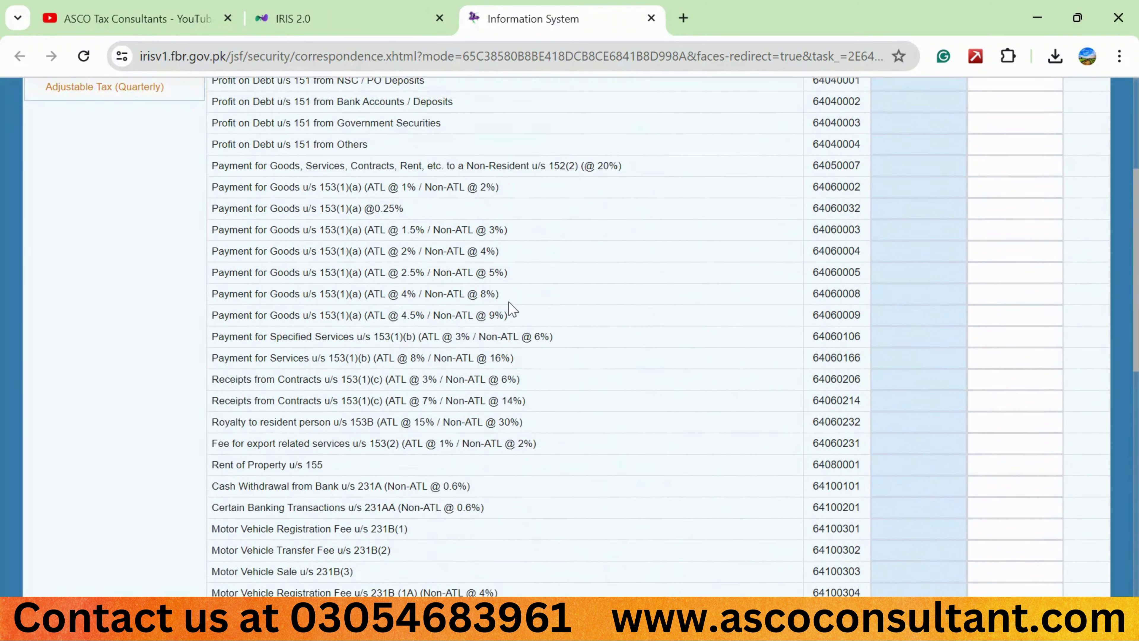
{"action": "scroll", "coordinate": [511, 307], "scroll_direction": "down", "scroll_amount": 2}
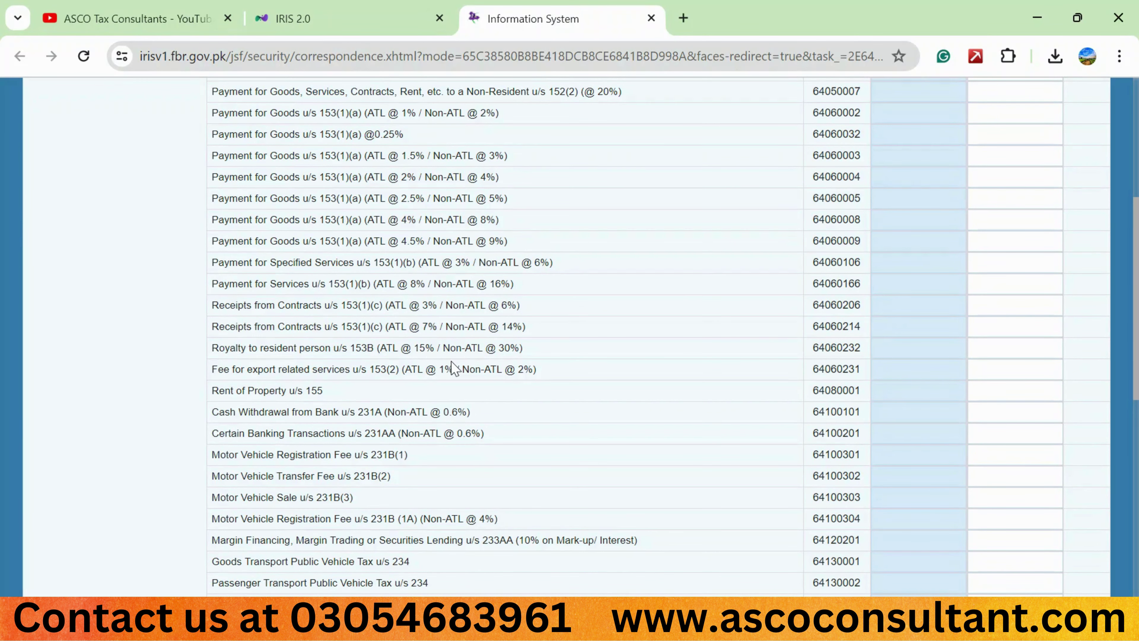
{"action": "key", "text": "ctrl+f"}
{"action": "type", "text": "236"}
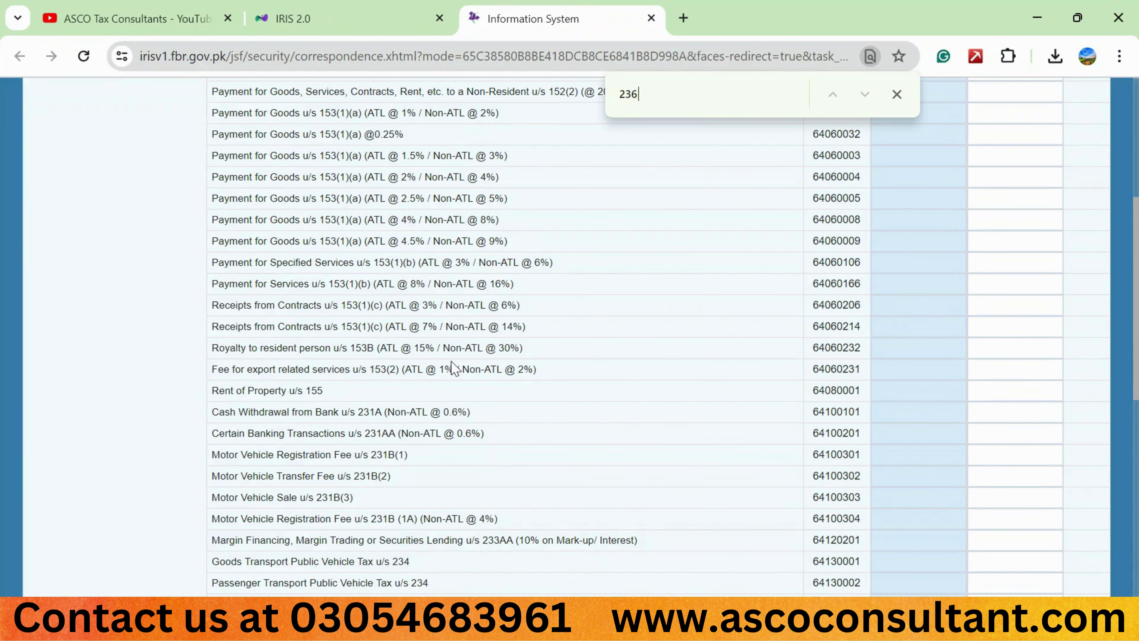
{"action": "type", "text": "K"}
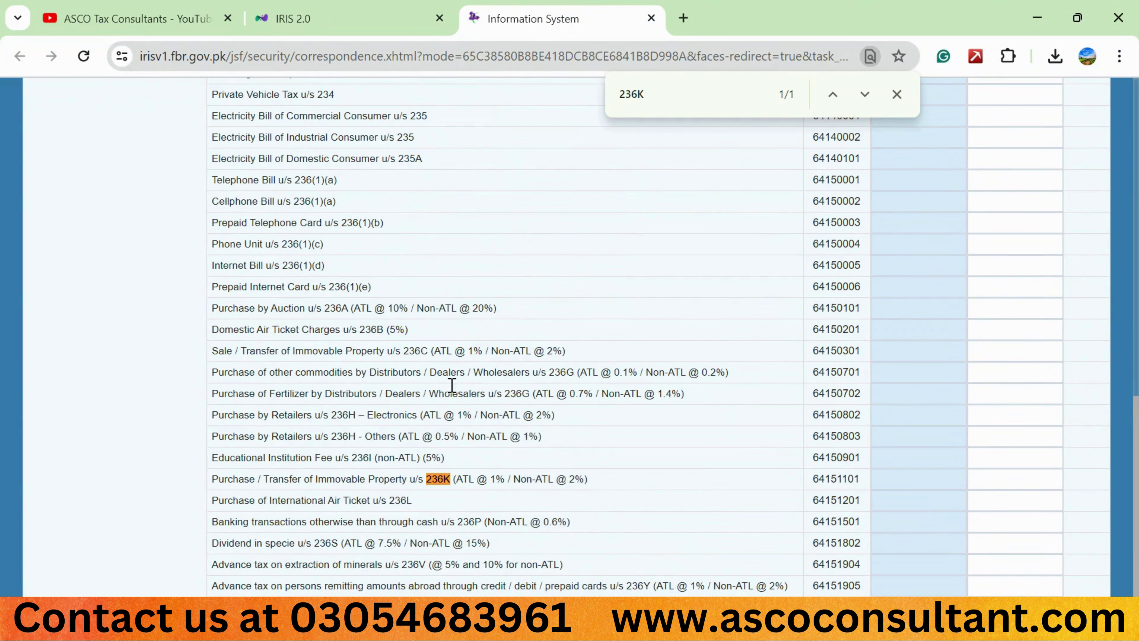
{"action": "key", "text": "Escape"}
- Declare the property tax paid u/s 236K (code 64151101) as 250310, taken from F11 of the Excel working, and recalculate
{"action": "left_click", "coordinate": [983, 485]}
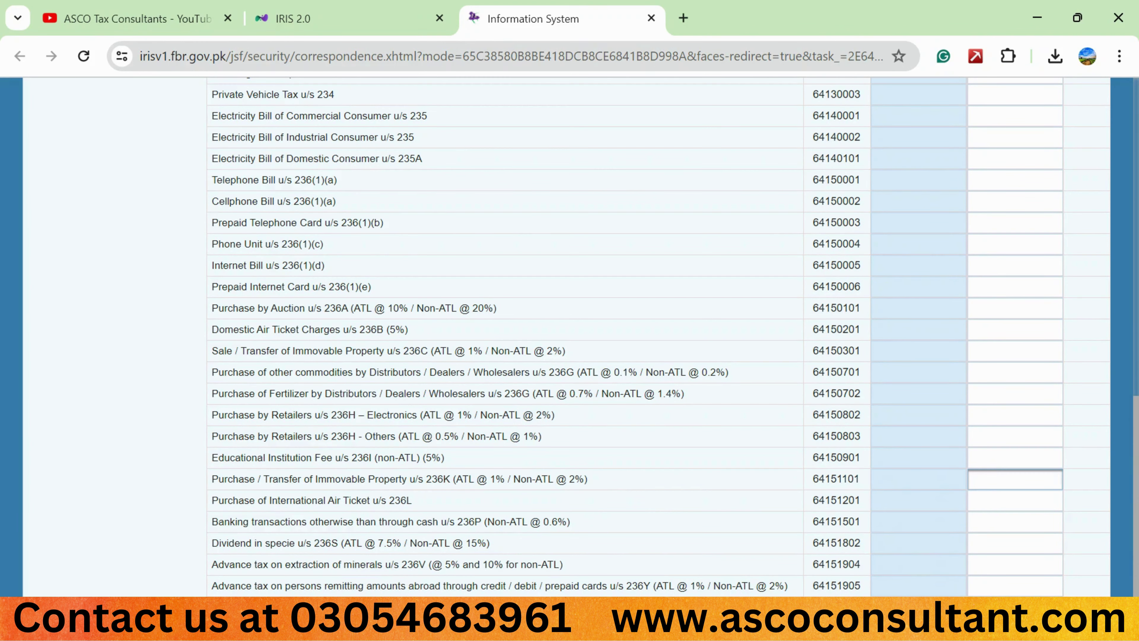
{"action": "key", "text": "alt+Tab"}
{"action": "left_click", "coordinate": [899, 482]}
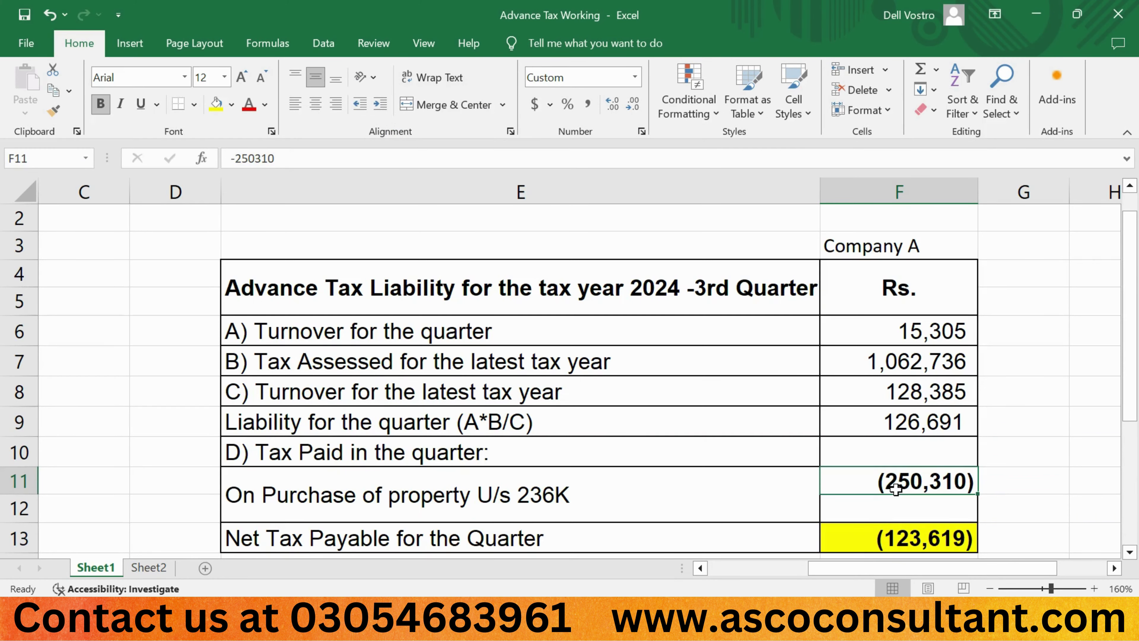
{"action": "left_click", "coordinate": [1034, 18]}
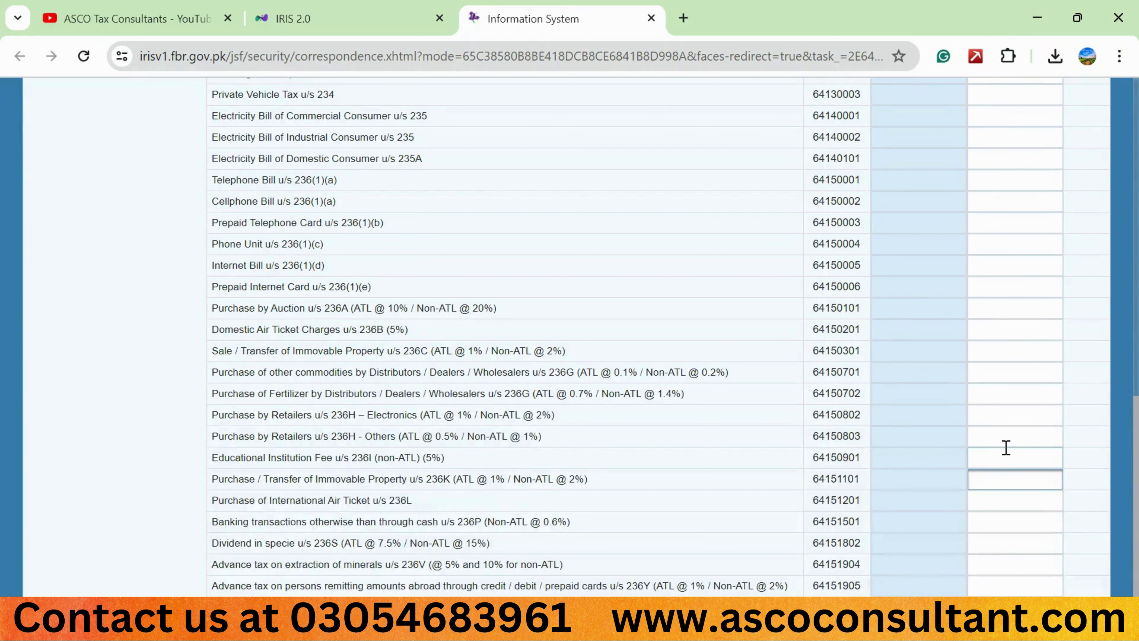
{"action": "type", "text": "250310"}
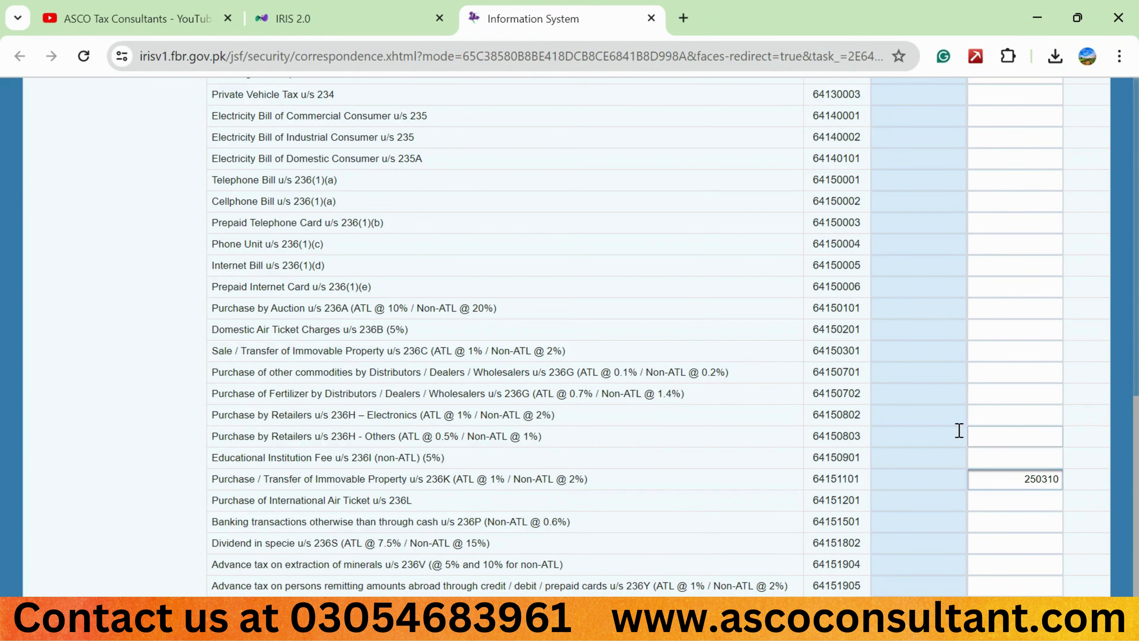
{"action": "scroll", "coordinate": [964, 427], "scroll_direction": "up", "scroll_amount": 15}
{"action": "left_click", "coordinate": [1073, 274]}
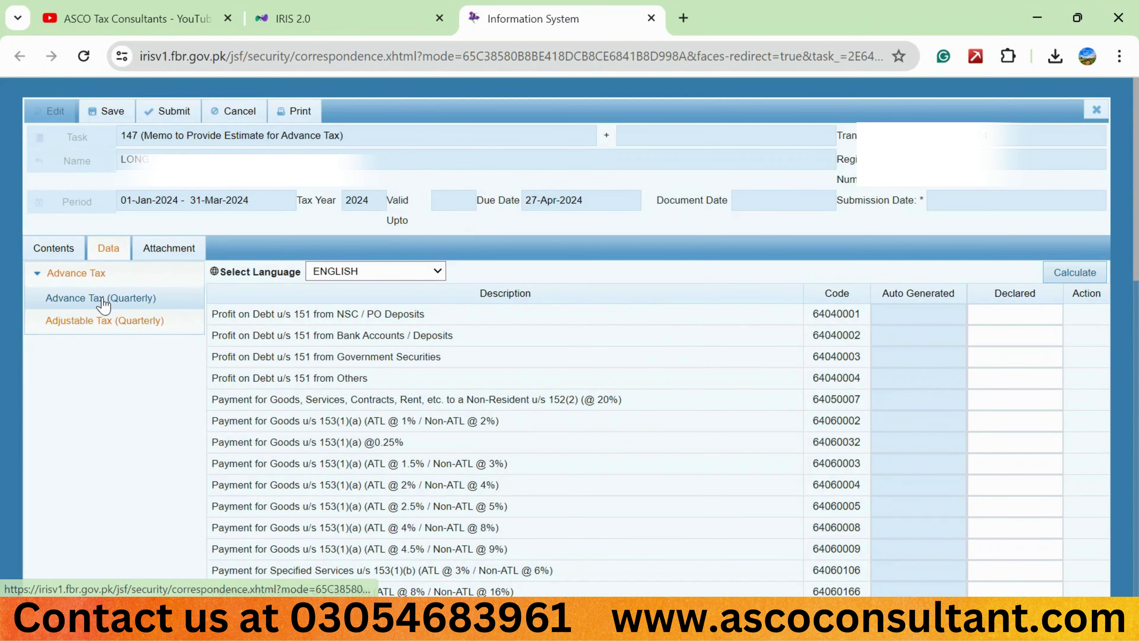
- Return to the Advance Tax (Quarterly) data and check the adjustable tax paid and the net advance tax liability
{"action": "left_click", "coordinate": [103, 300]}
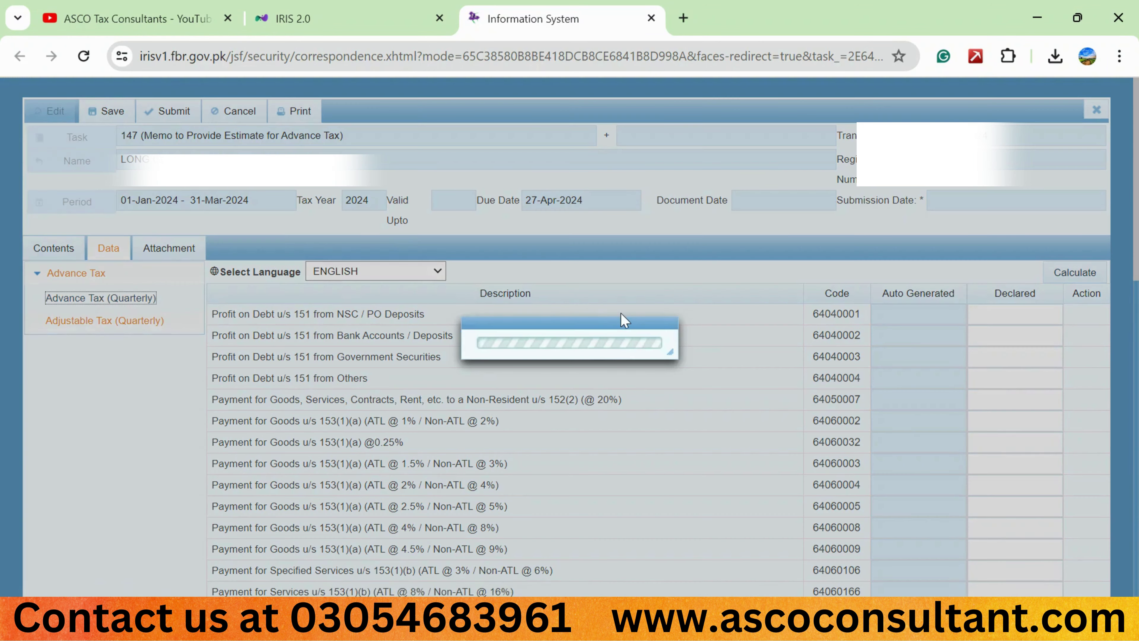
{"action": "scroll", "coordinate": [768, 391], "scroll_direction": "down", "scroll_amount": 1}
{"action": "scroll", "coordinate": [769, 391], "scroll_direction": "down", "scroll_amount": 3}
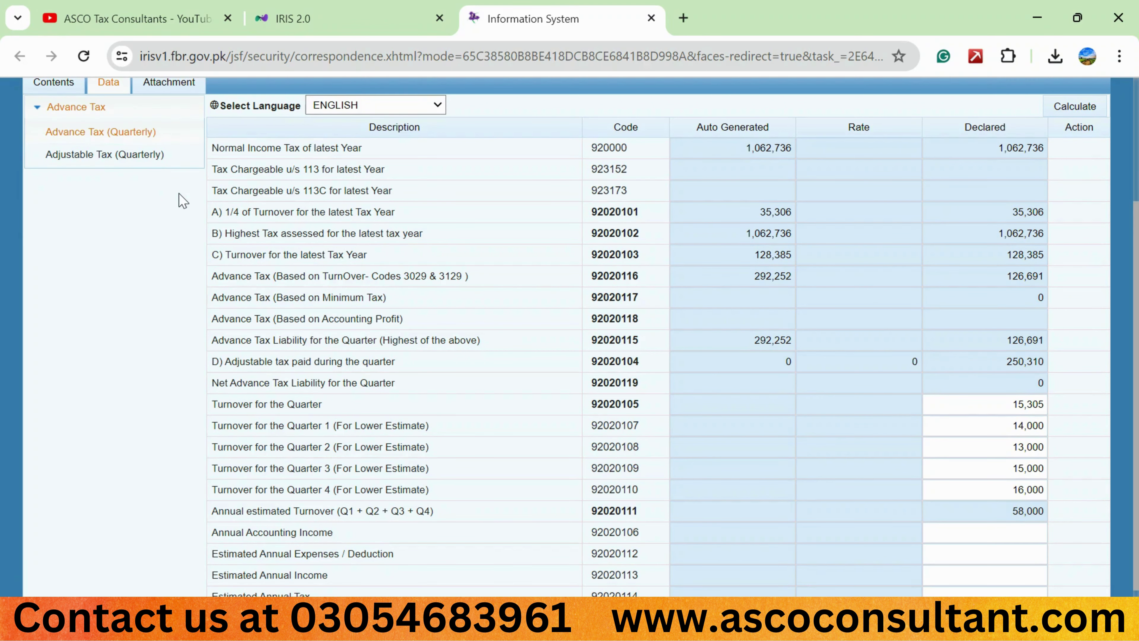
- Open the memo's Contents and clear the placeholder text "Type Correspondence Body text here" from the body
{"action": "left_click", "coordinate": [45, 88]}
{"action": "left_click", "coordinate": [285, 283]}
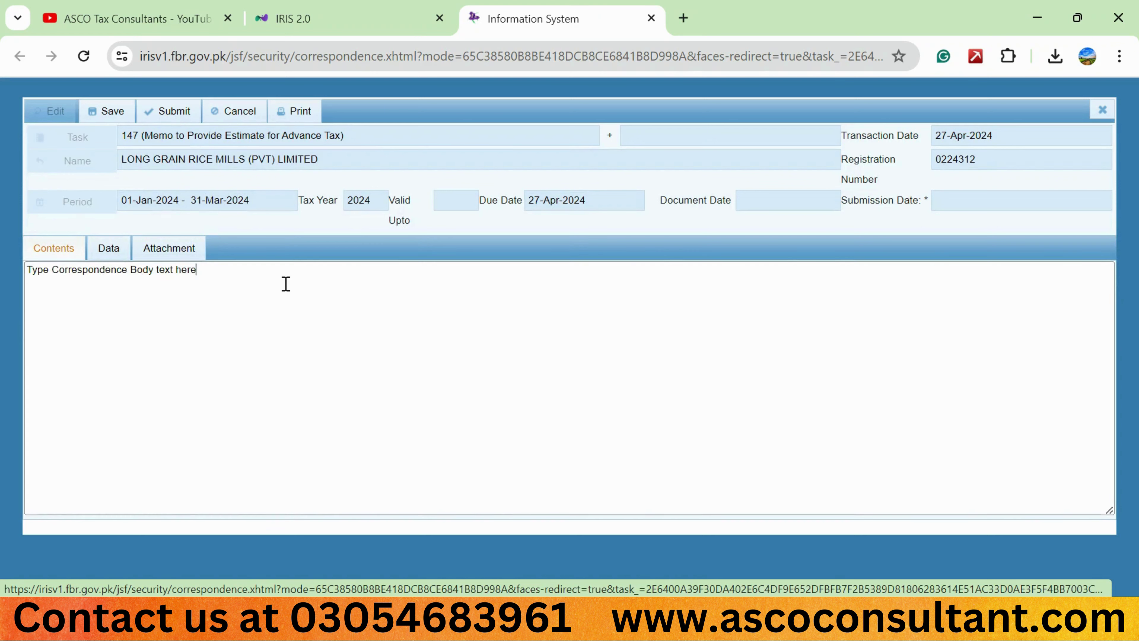
{"action": "key", "text": "ctrl+shift+Left"}
{"action": "key", "text": "BackSpace"}
{"action": "key", "text": "BackSpace"}
{"action": "key", "text": "BackSpace"}
{"action": "key", "text": "BackSpace"}
{"action": "key", "text": "BackSpace"}
{"action": "key", "text": "BackSpace"}
{"action": "key", "text": "BackSpace"}
{"action": "key", "text": "BackSpace"}
{"action": "key", "text": "BackSpace"}
{"action": "key", "text": "BackSpace"}
{"action": "key", "text": "BackSpace"}
{"action": "key", "text": "BackSpace"}
{"action": "key", "text": "BackSpace"}
{"action": "key", "text": "BackSpace"}
{"action": "key", "text": "BackSpace"}
{"action": "key", "text": "BackSpace"}
{"action": "key", "text": "BackSpace"}
{"action": "key", "text": "BackSpace"}
{"action": "key", "text": "BackSpace"}
{"action": "key", "text": "BackSpace"}
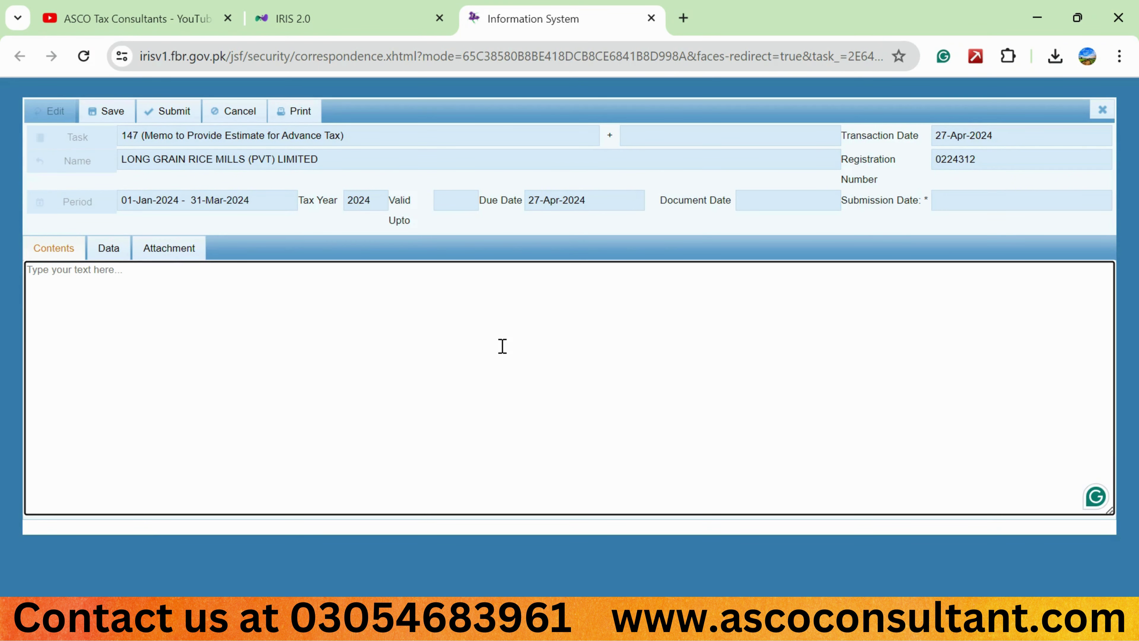
- Open the Word document "reply us 147" from the 147 Reply folder, cancelling the Office activation wizard, to review the letter
{"action": "mouse_move", "coordinate": [585, 628]}
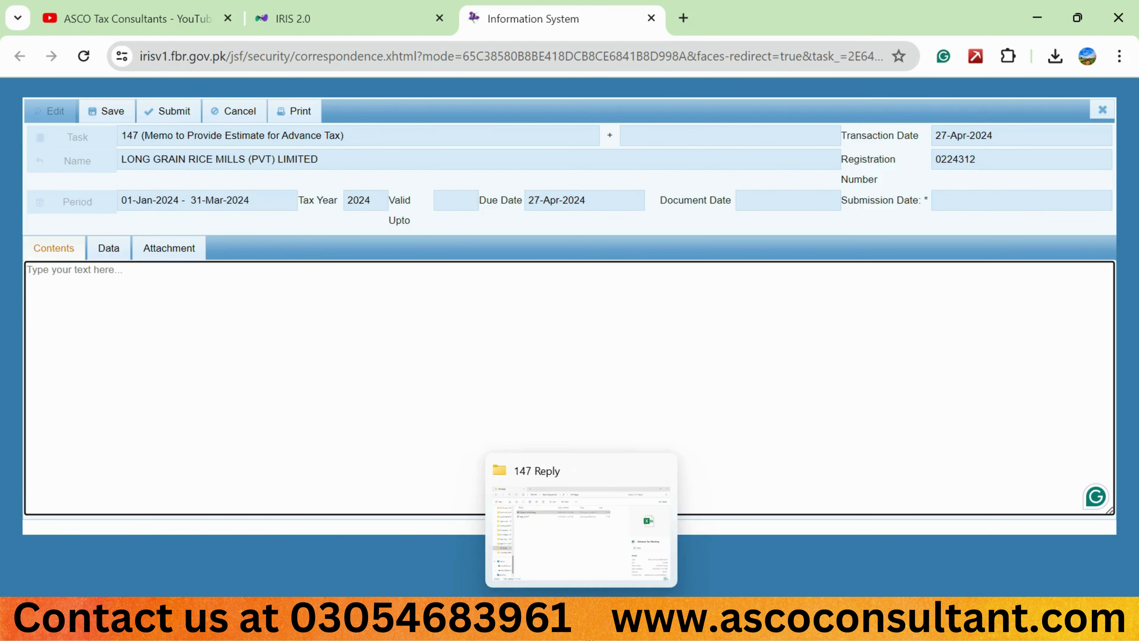
{"action": "left_click", "coordinate": [584, 525]}
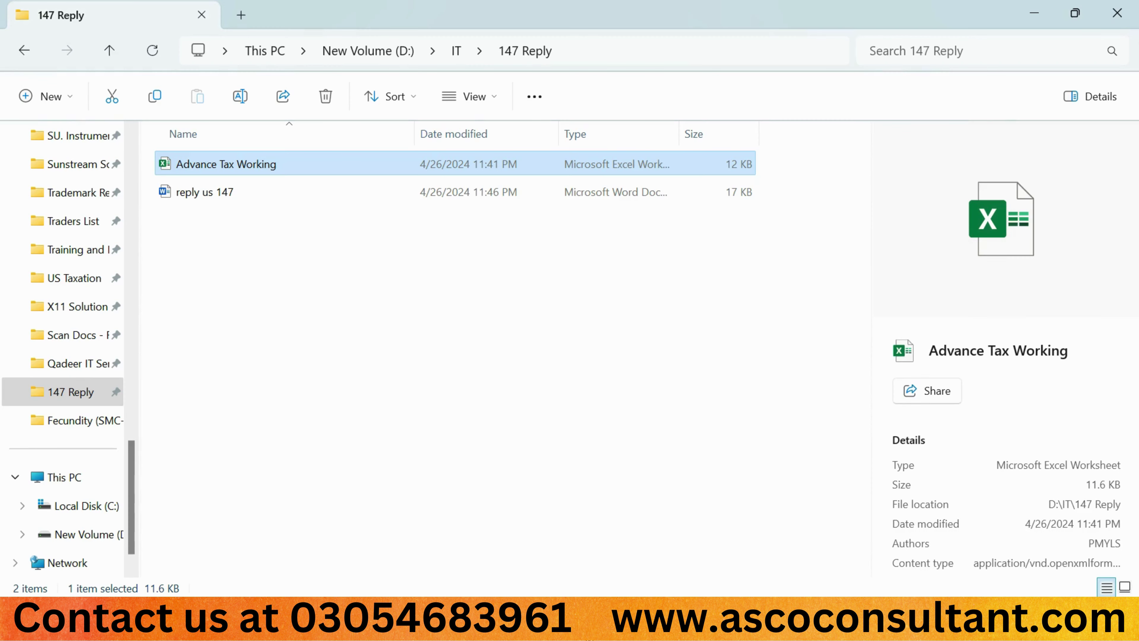
{"action": "double_click", "coordinate": [372, 199]}
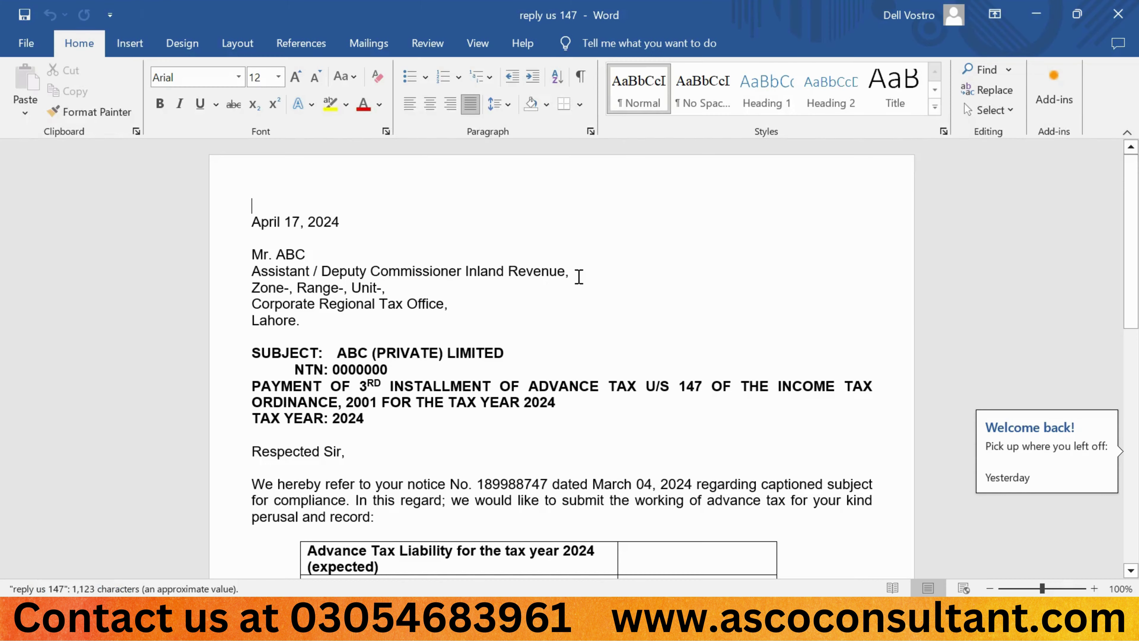
{"action": "scroll", "coordinate": [579, 276], "scroll_direction": "down", "scroll_amount": 2}
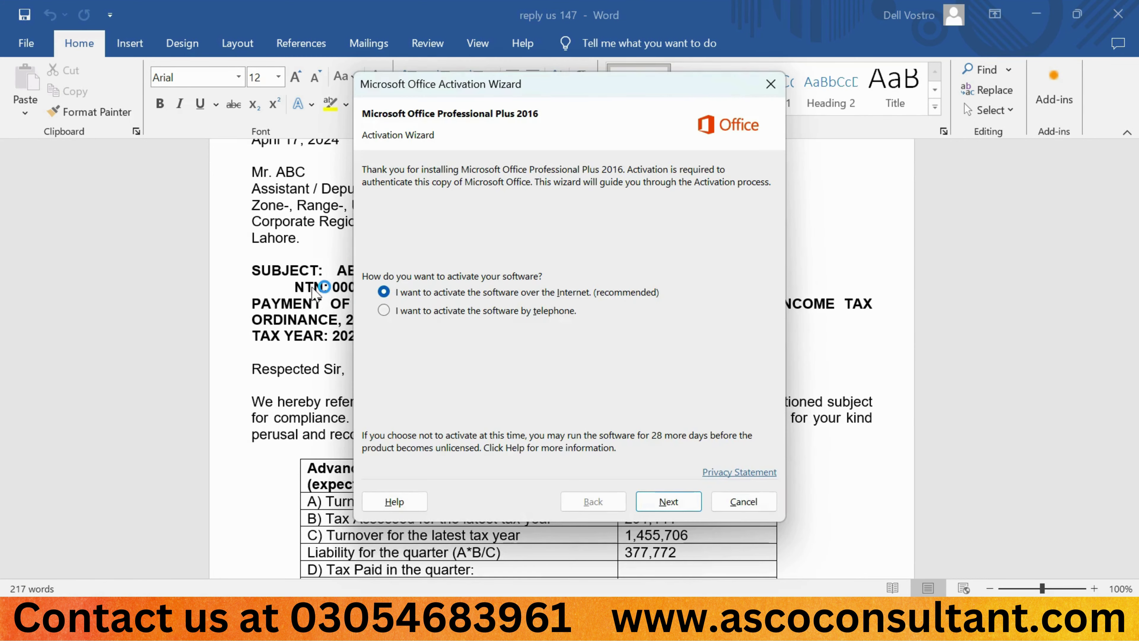
{"action": "left_click", "coordinate": [741, 501]}
{"action": "key", "text": "ctrl+Home"}
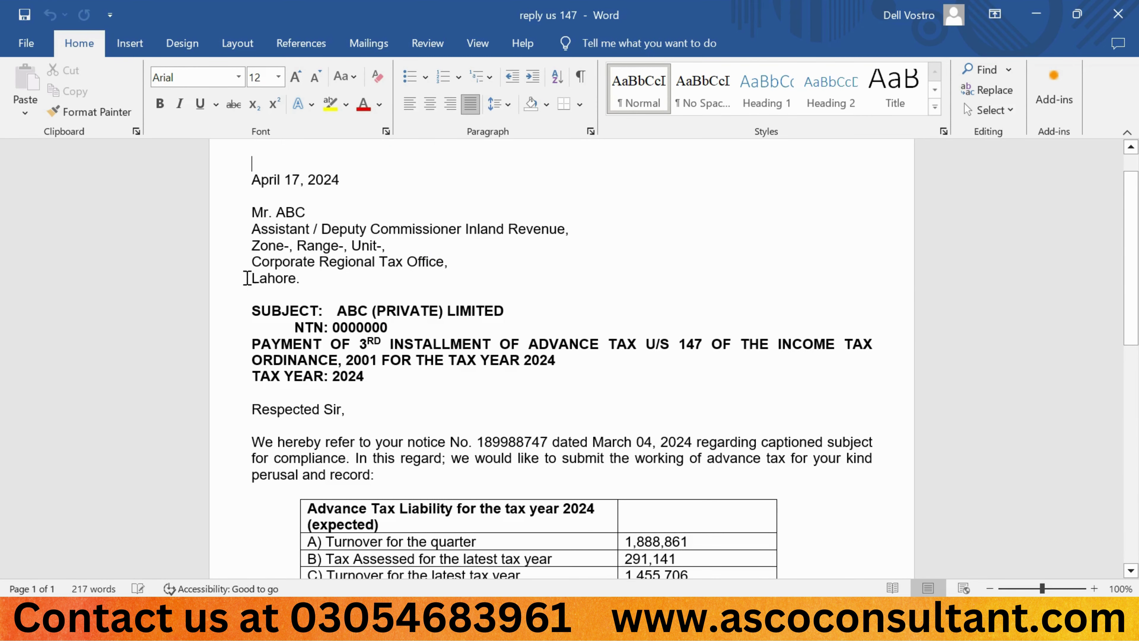
{"action": "scroll", "coordinate": [318, 306], "scroll_direction": "down", "scroll_amount": 3}
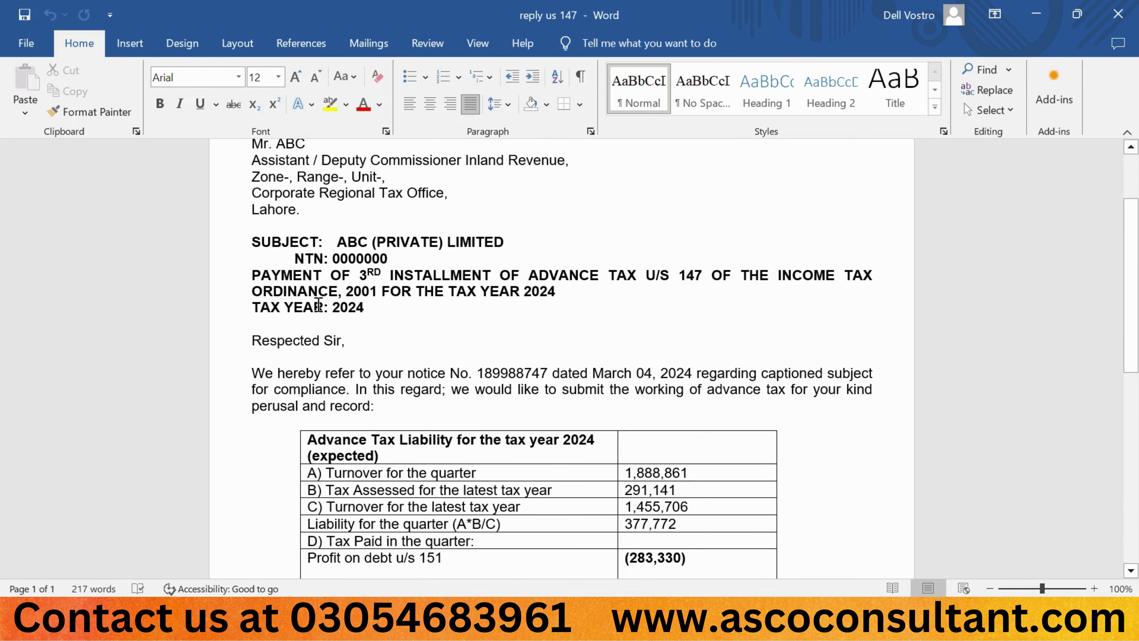
- Review the reply letter's subject, advance tax table, deposit paragraph and closing, comparing the table with the Excel working
{"action": "scroll", "coordinate": [318, 306], "scroll_direction": "down", "scroll_amount": 3}
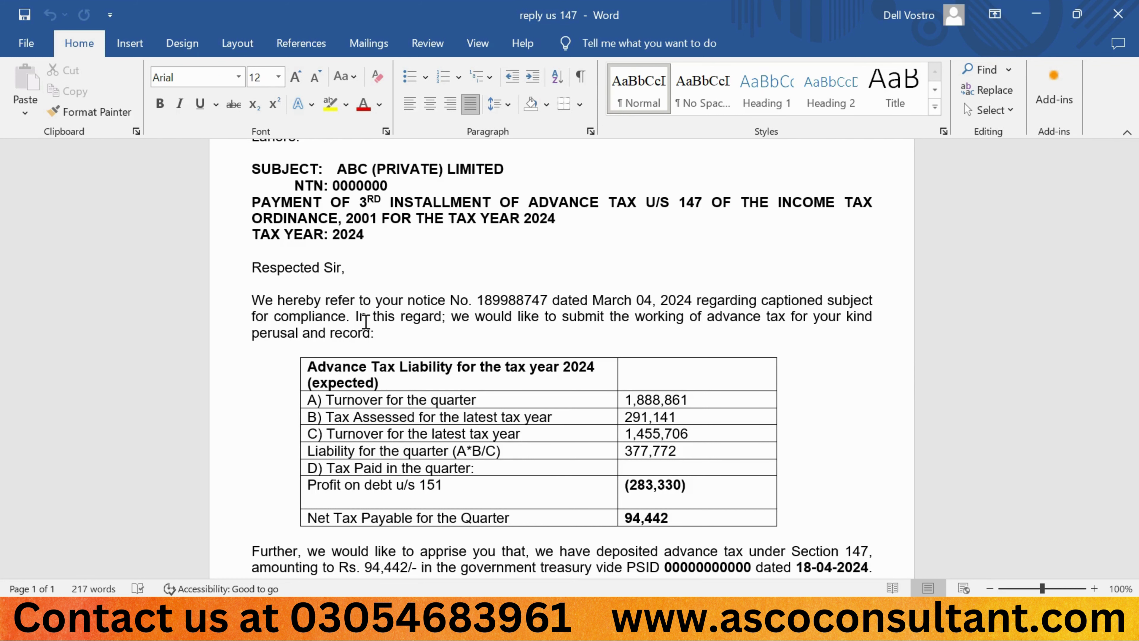
{"action": "scroll", "coordinate": [365, 321], "scroll_direction": "down", "scroll_amount": 3}
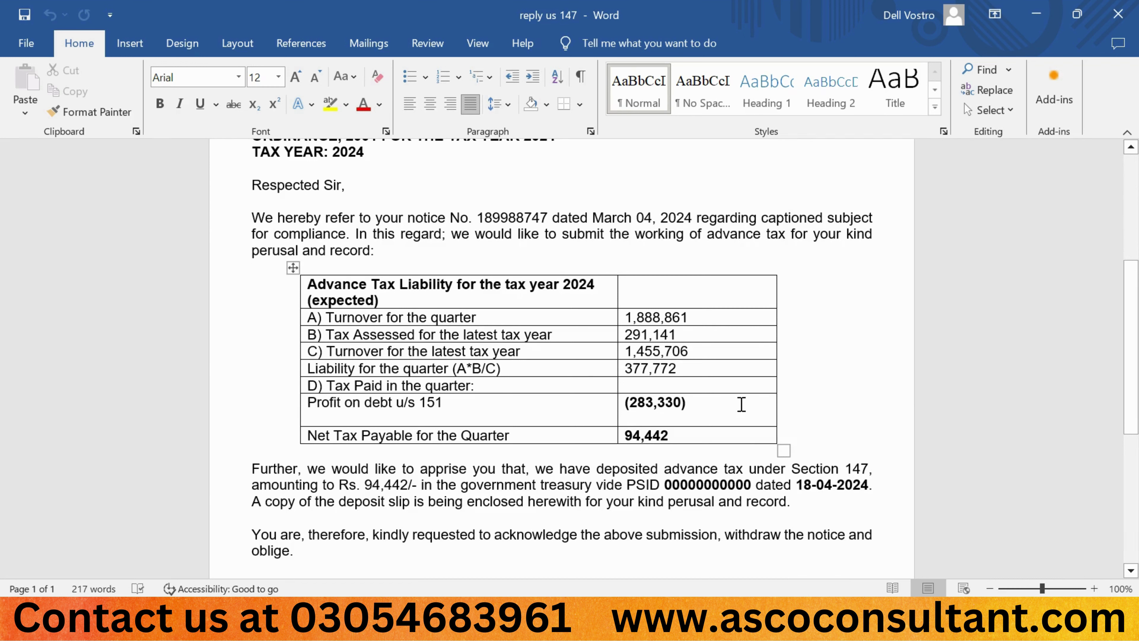
{"action": "key", "text": "alt+Tab"}
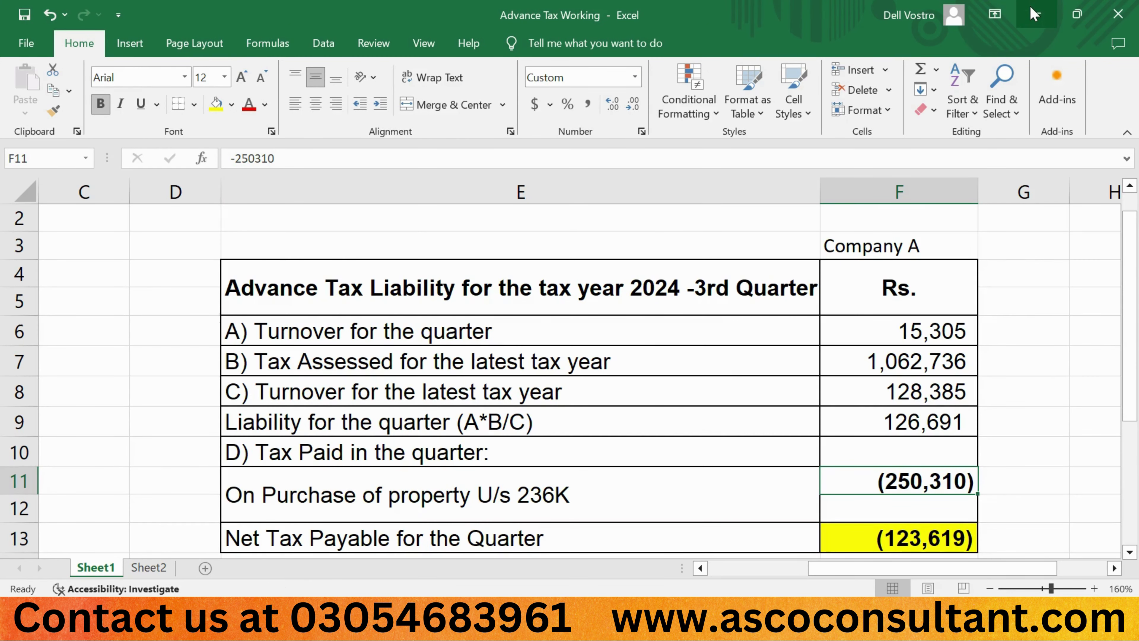
{"action": "key", "text": "alt+Tab"}
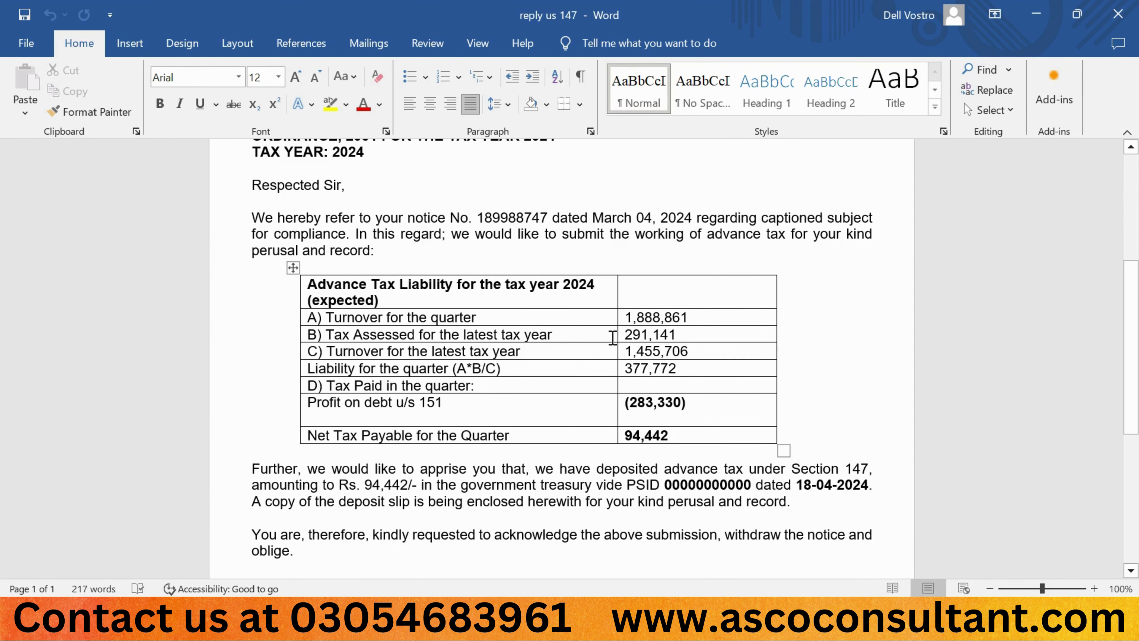
{"action": "scroll", "coordinate": [611, 336], "scroll_direction": "down", "scroll_amount": 3}
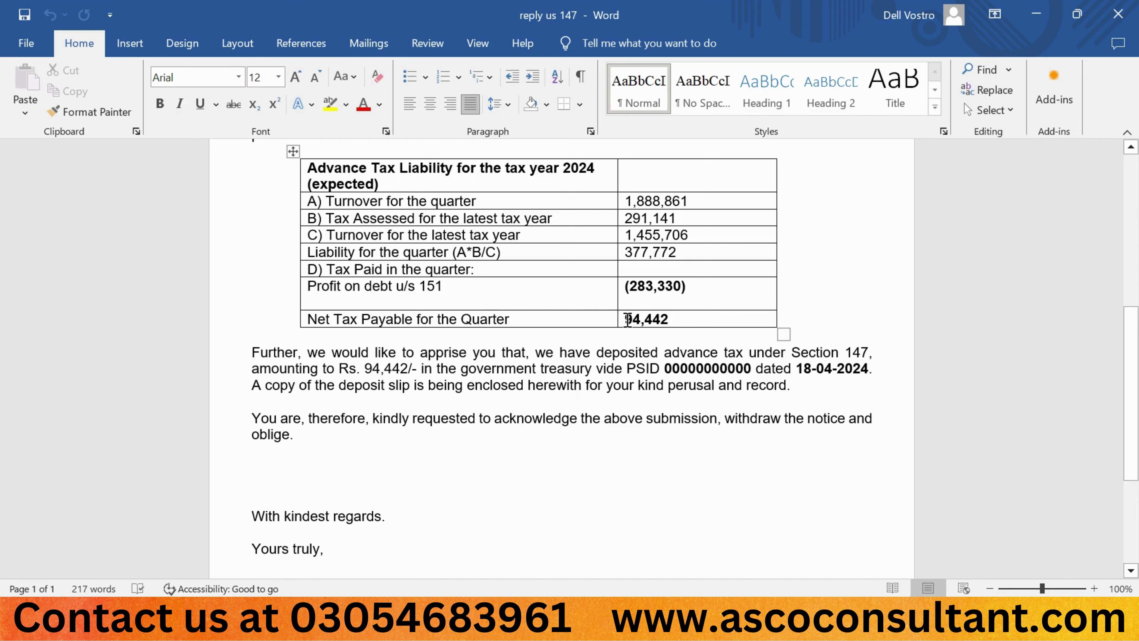
{"action": "left_click", "coordinate": [628, 320]}
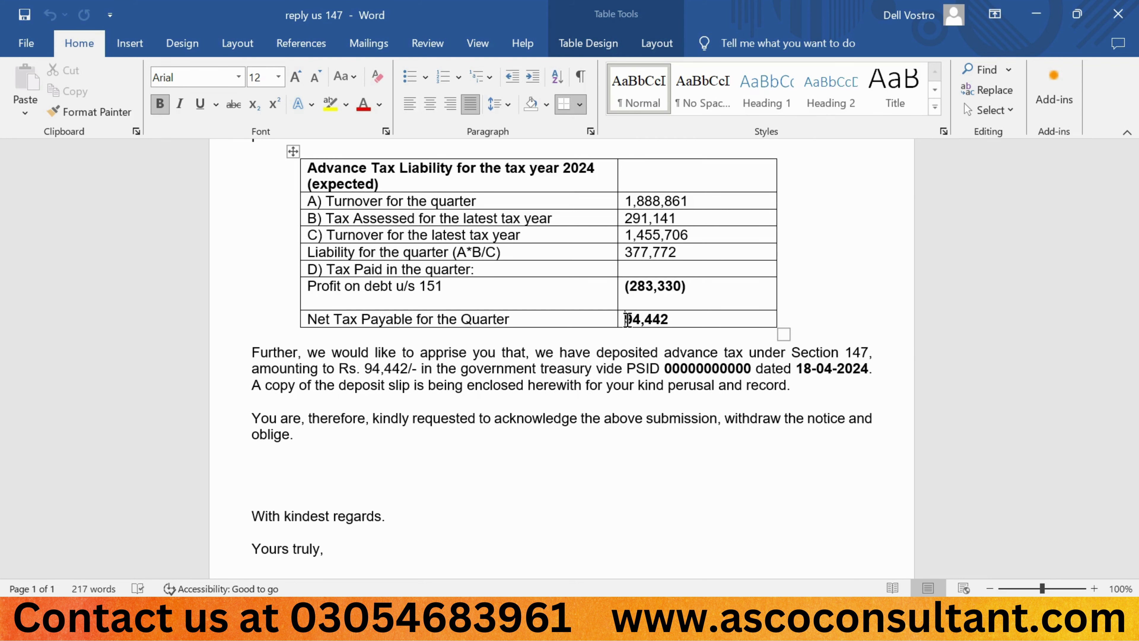
{"action": "scroll", "coordinate": [567, 440], "scroll_direction": "down", "scroll_amount": 3}
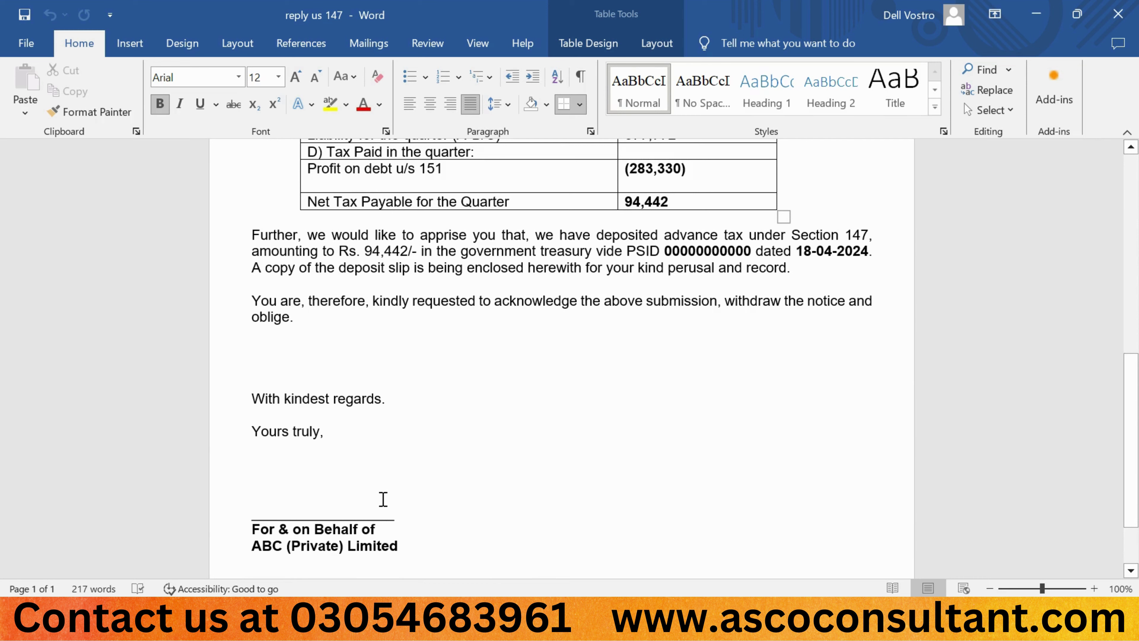
{"action": "scroll", "coordinate": [383, 498], "scroll_direction": "up", "scroll_amount": 8}
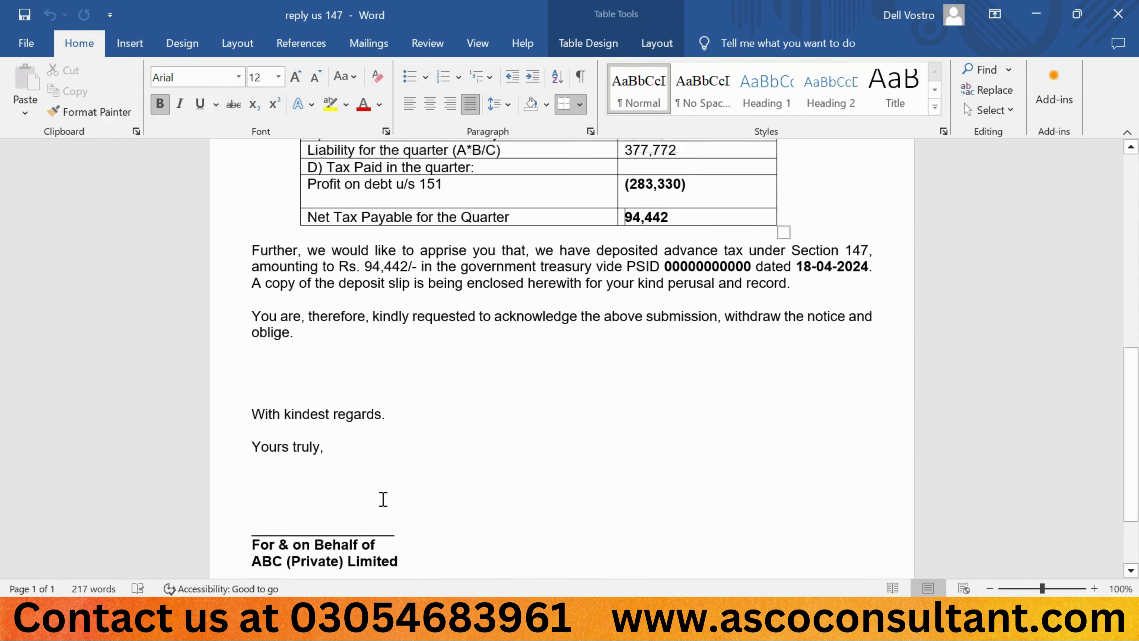
- Copy the entire reply letter and paste it into the memo's Contents in IRIS in Chrome, checking the text from its beginning
{"action": "left_click", "coordinate": [283, 273]}
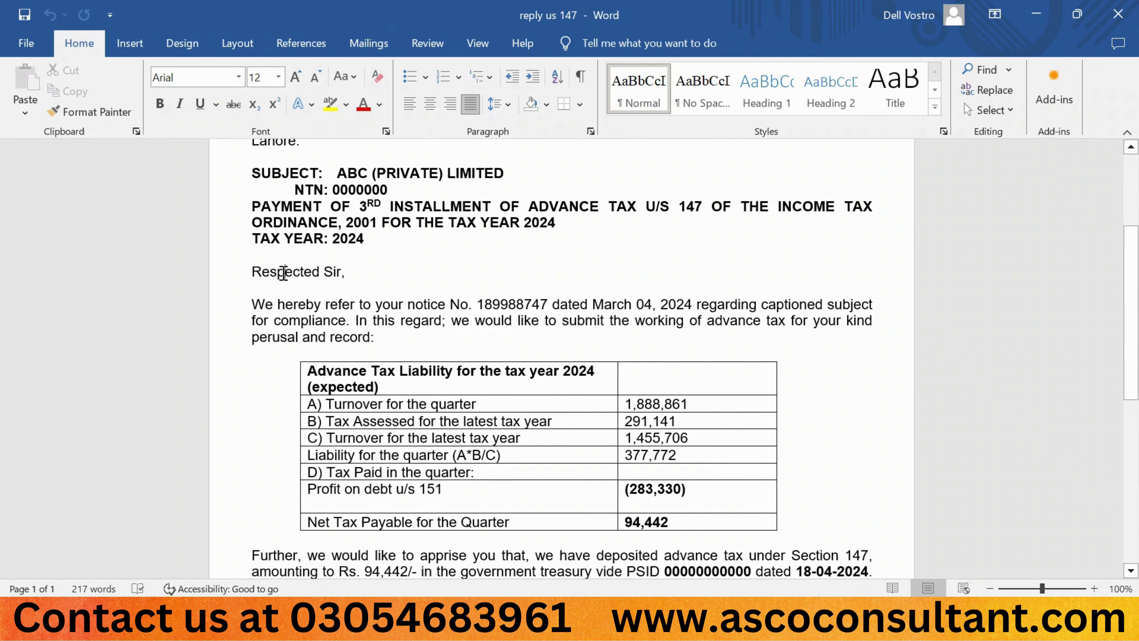
{"action": "key", "text": "ctrl+a"}
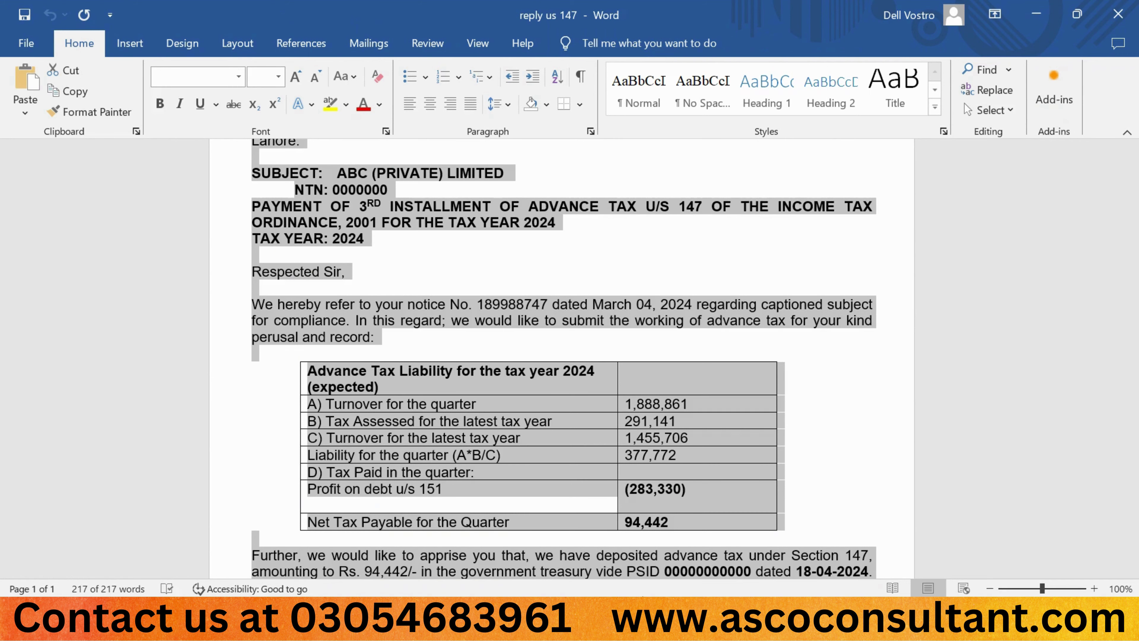
{"action": "left_click", "coordinate": [659, 630]}
{"action": "left_click", "coordinate": [596, 559]}
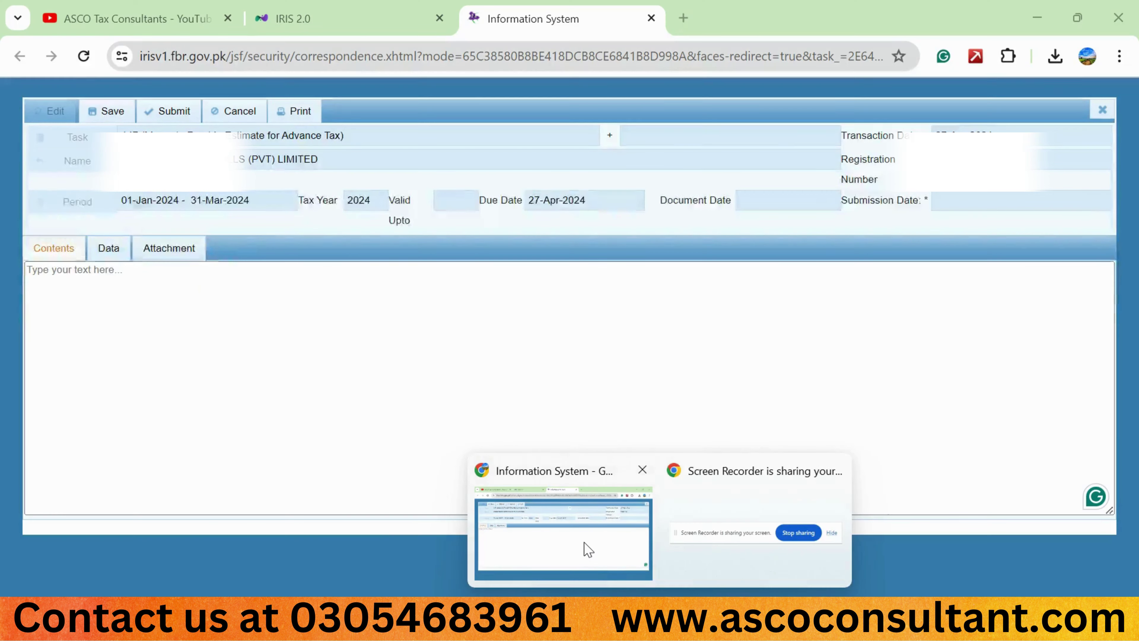
{"action": "key", "text": "ctrl+v"}
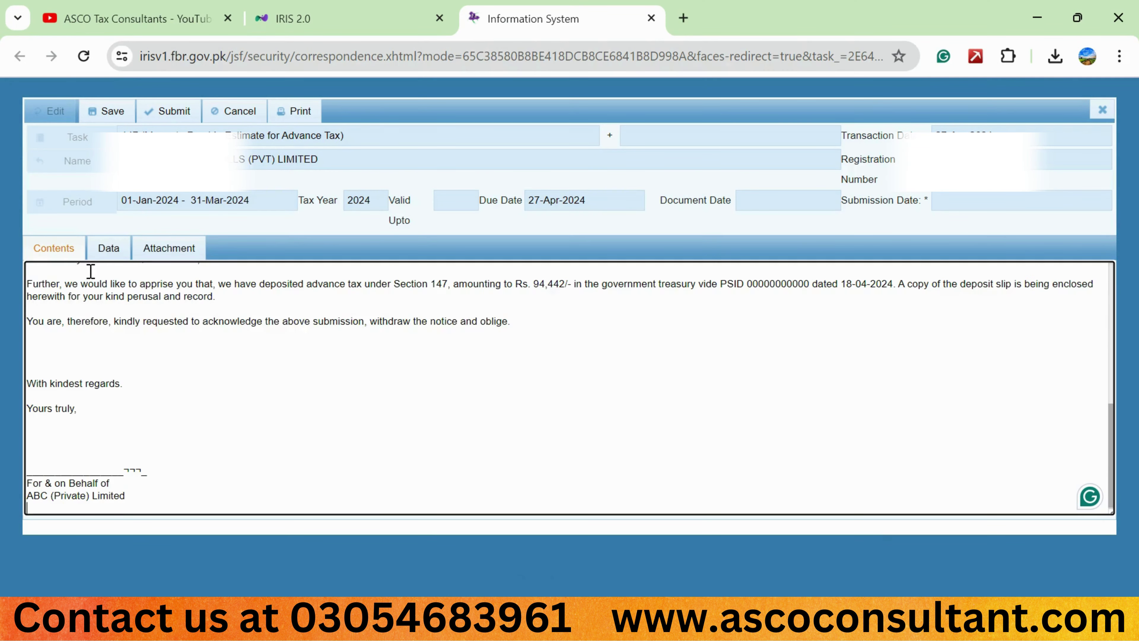
{"action": "scroll", "coordinate": [178, 363], "scroll_direction": "up", "scroll_amount": 5}
{"action": "scroll", "coordinate": [178, 362], "scroll_direction": "up", "scroll_amount": 2}
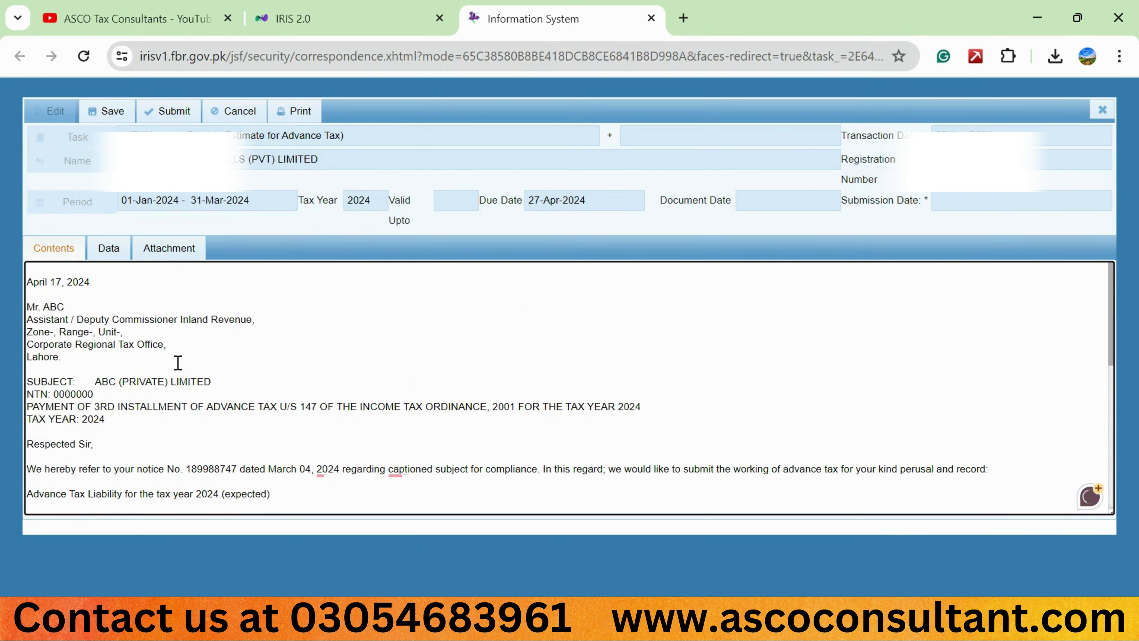
{"action": "left_click", "coordinate": [182, 251]}
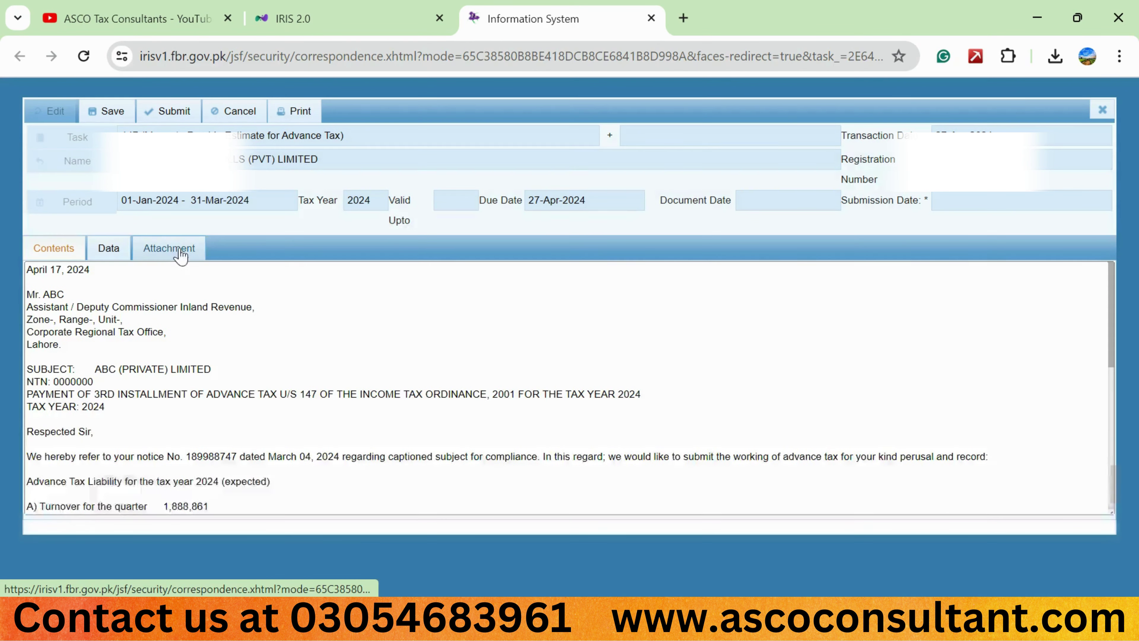
{"action": "left_click", "coordinate": [161, 258]}
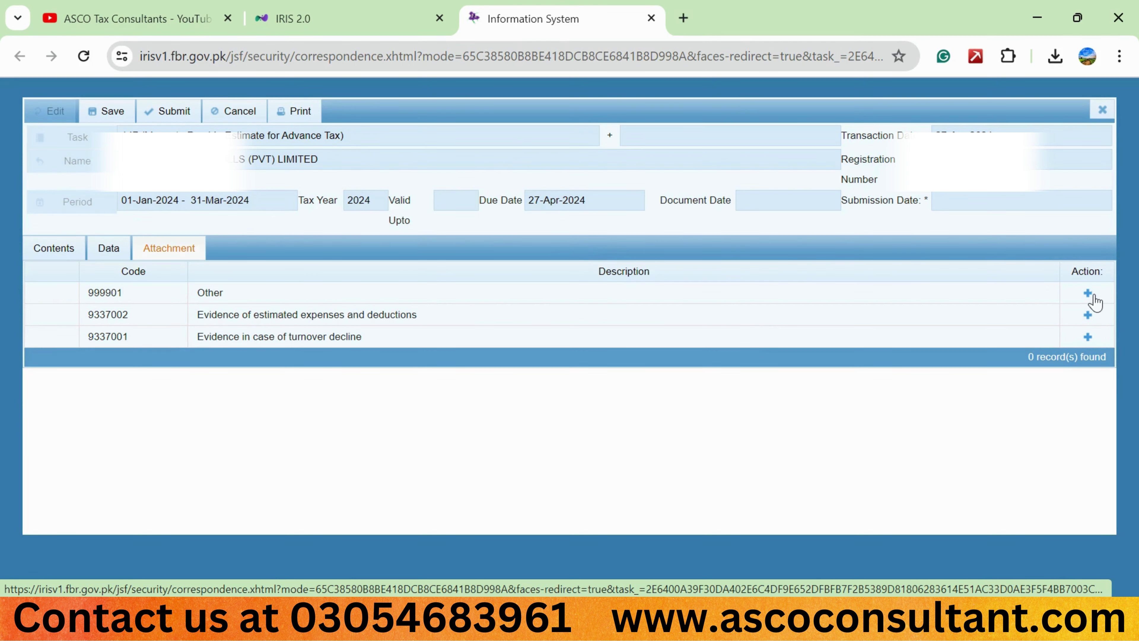
{"action": "left_click", "coordinate": [1088, 292]}
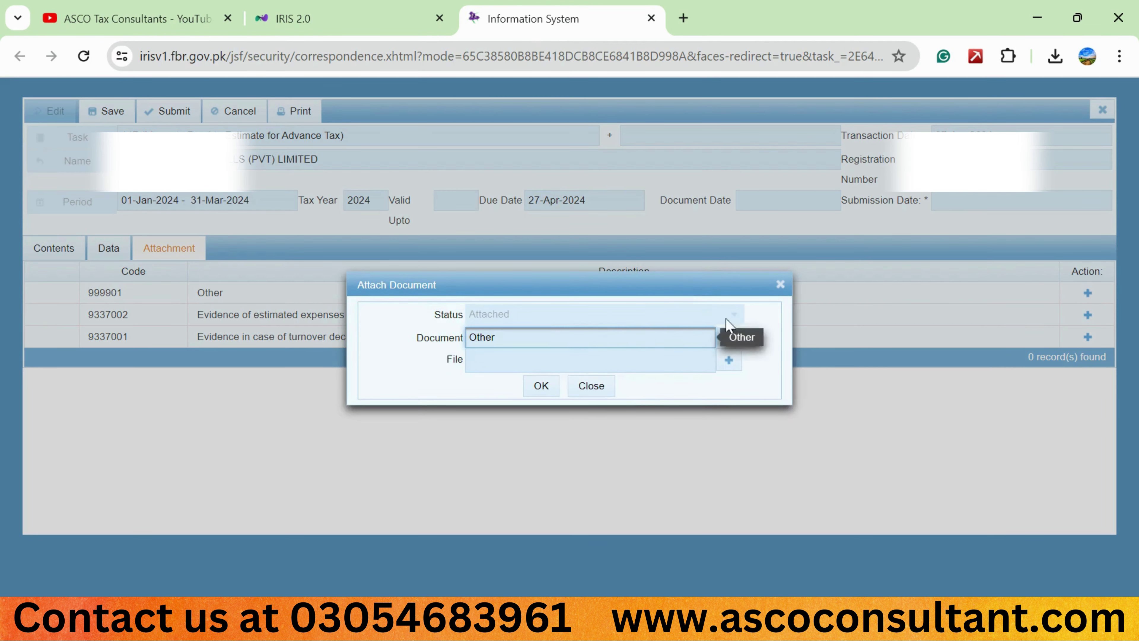
{"action": "left_click", "coordinate": [726, 366]}
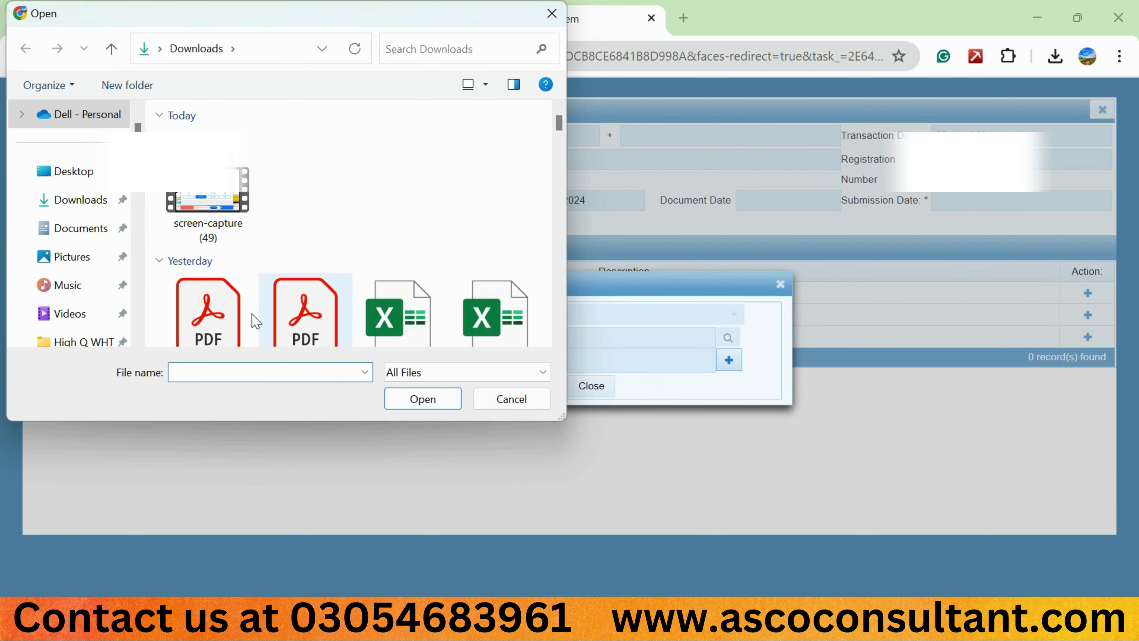
{"action": "double_click", "coordinate": [208, 314]}
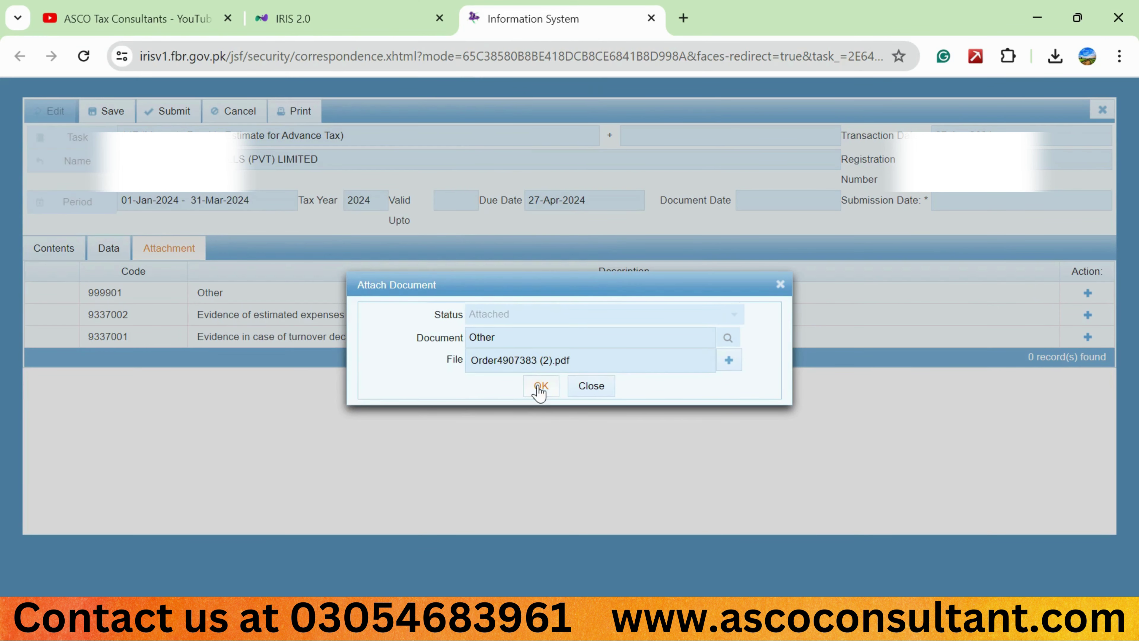
{"action": "left_click", "coordinate": [541, 385]}
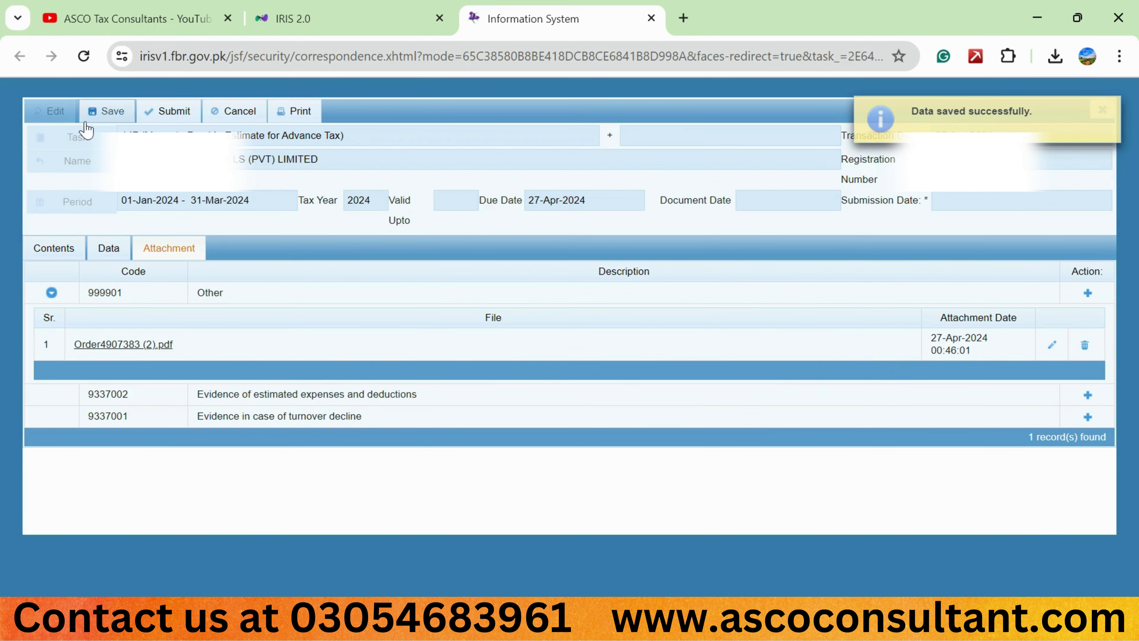
- Save the correspondence and look over its Contents and Data
{"action": "left_click", "coordinate": [98, 122]}
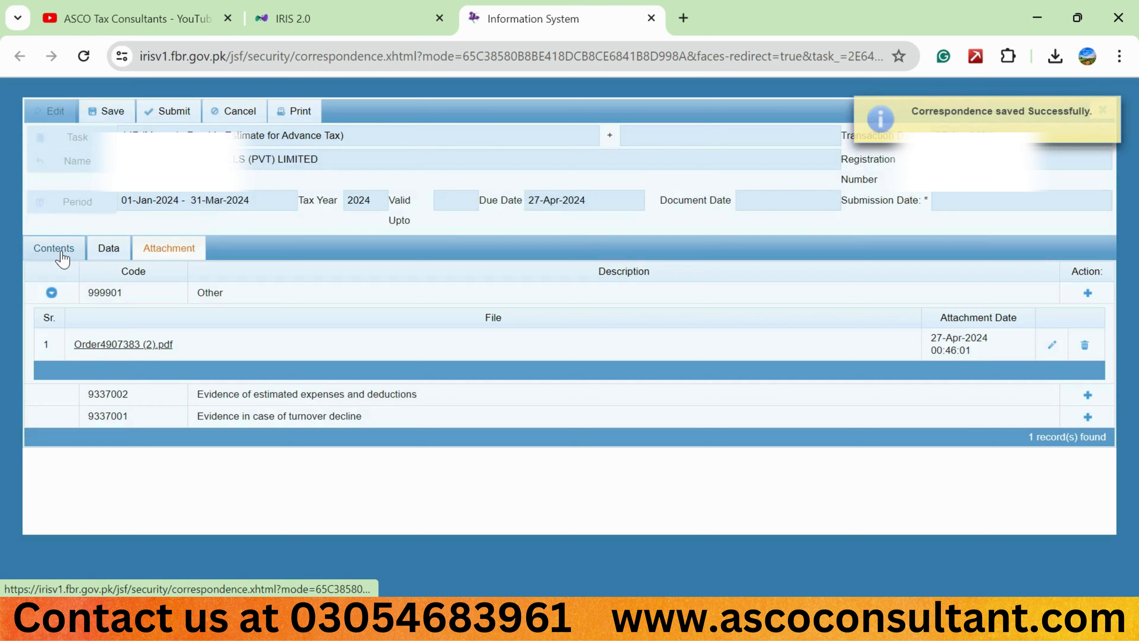
{"action": "left_click", "coordinate": [61, 251]}
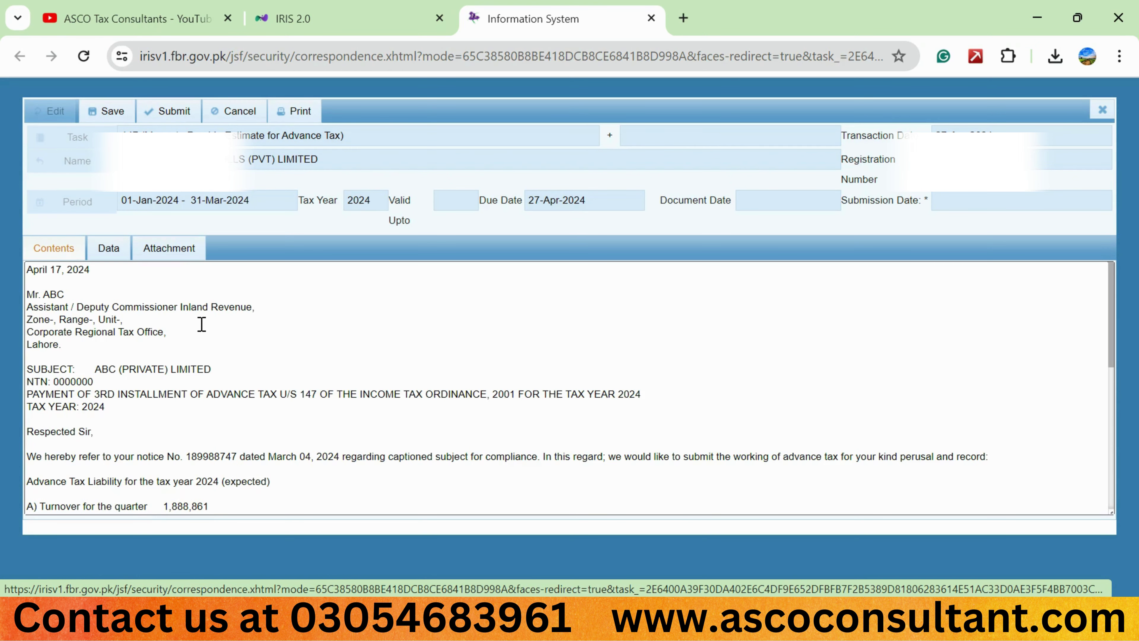
{"action": "left_click", "coordinate": [111, 260]}
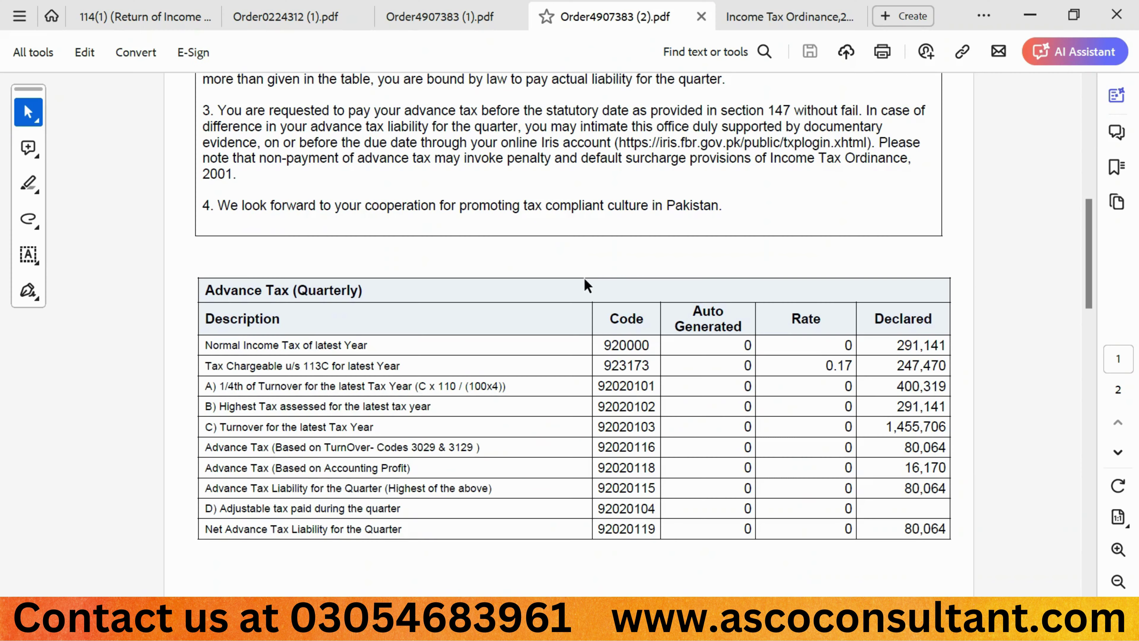
- Examine the notice's text and quarterly advance tax table in Acrobat, along with the revenues and expenses in the 114(1) return
{"action": "scroll", "coordinate": [587, 286], "scroll_direction": "up", "scroll_amount": 2}
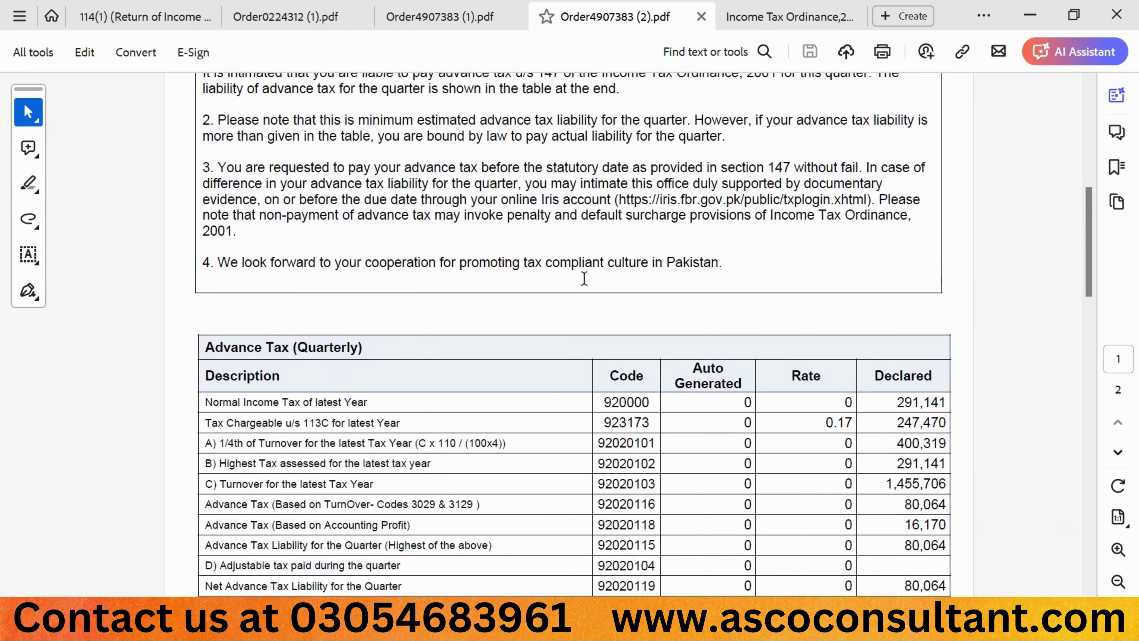
{"action": "scroll", "coordinate": [584, 278], "scroll_direction": "down", "scroll_amount": 3}
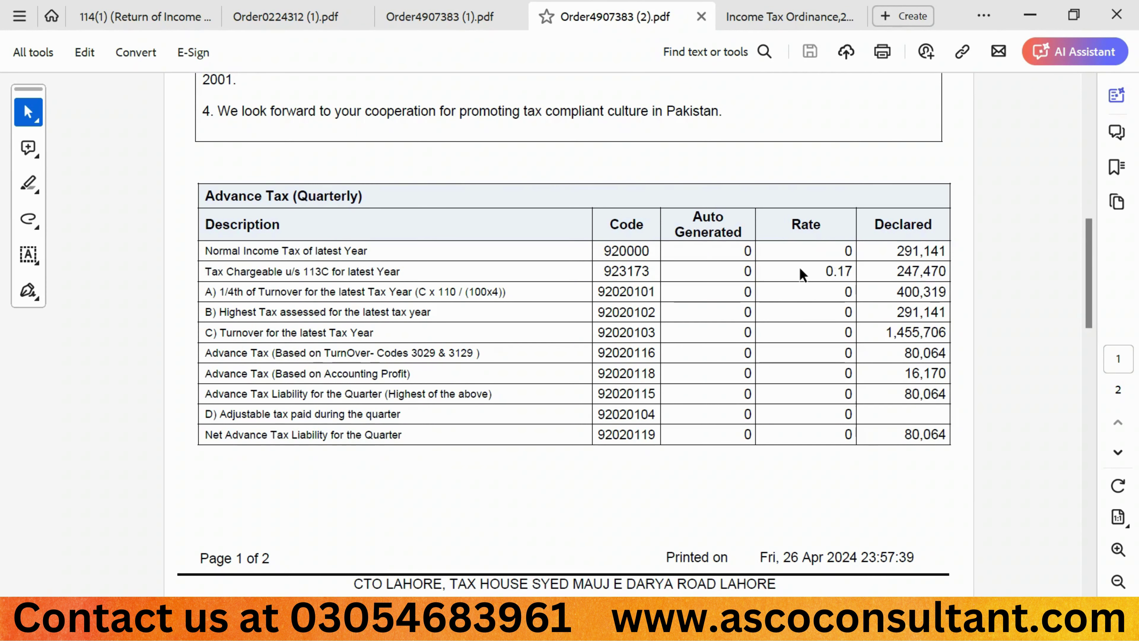
{"action": "scroll", "coordinate": [799, 269], "scroll_direction": "up", "scroll_amount": 5}
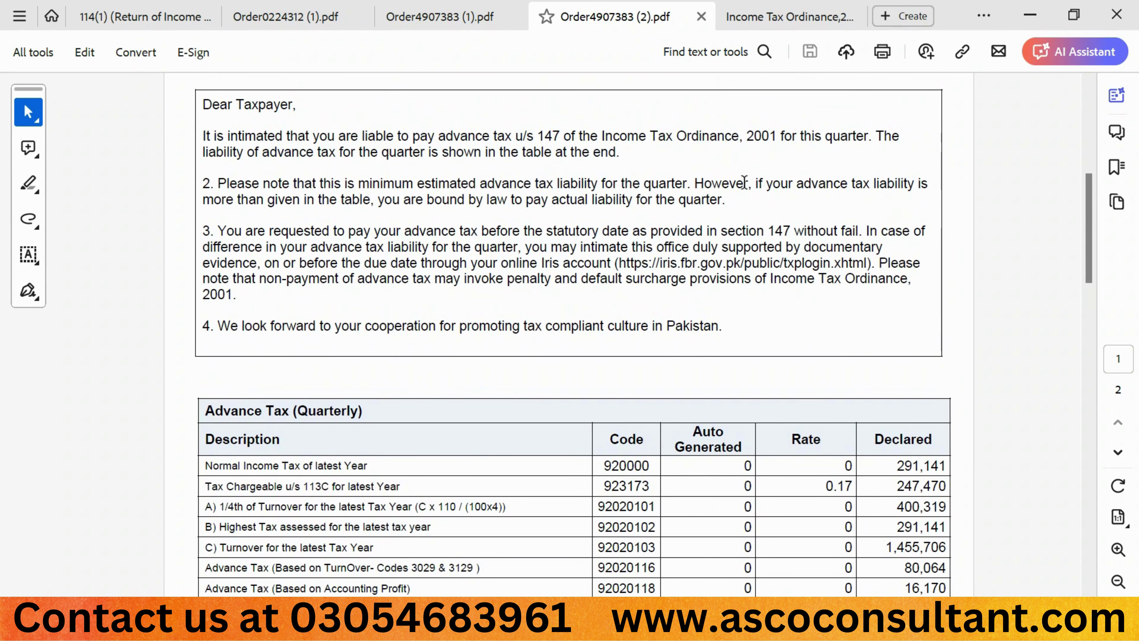
{"action": "scroll", "coordinate": [552, 276], "scroll_direction": "down", "scroll_amount": 5}
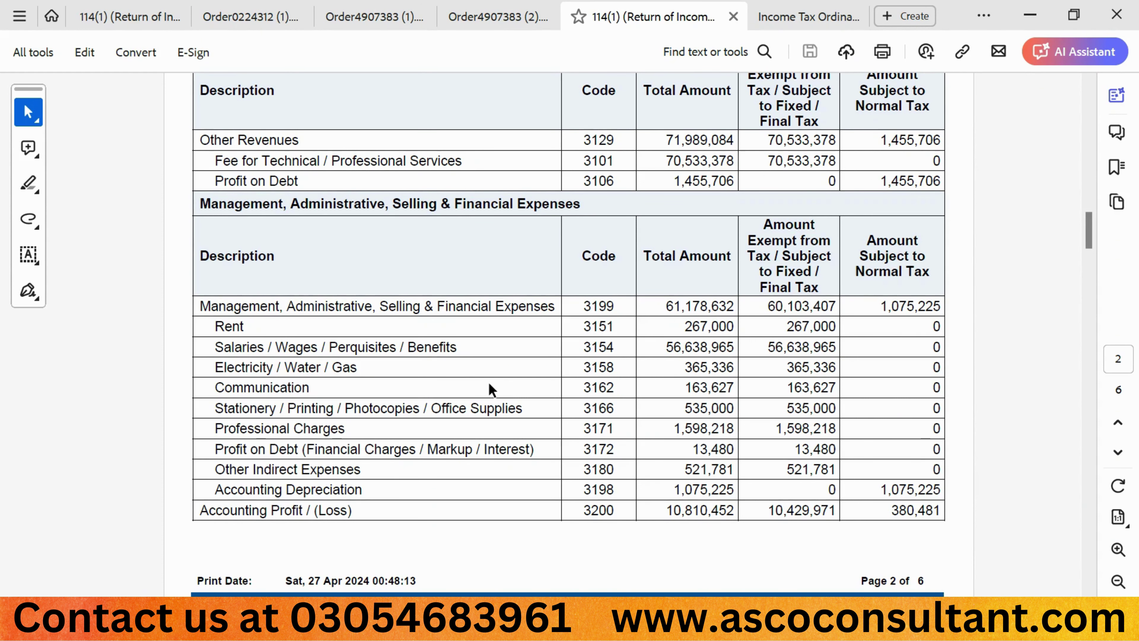
{"action": "scroll", "coordinate": [490, 389], "scroll_direction": "up", "scroll_amount": 1}
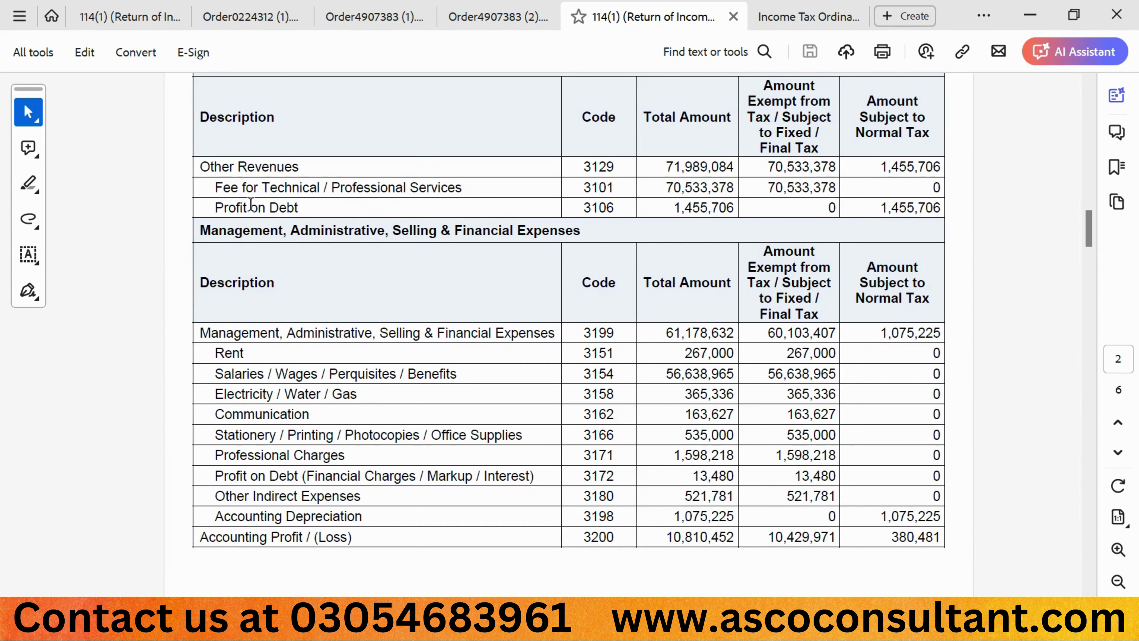
{"action": "scroll", "coordinate": [539, 399], "scroll_direction": "down", "scroll_amount": 1}
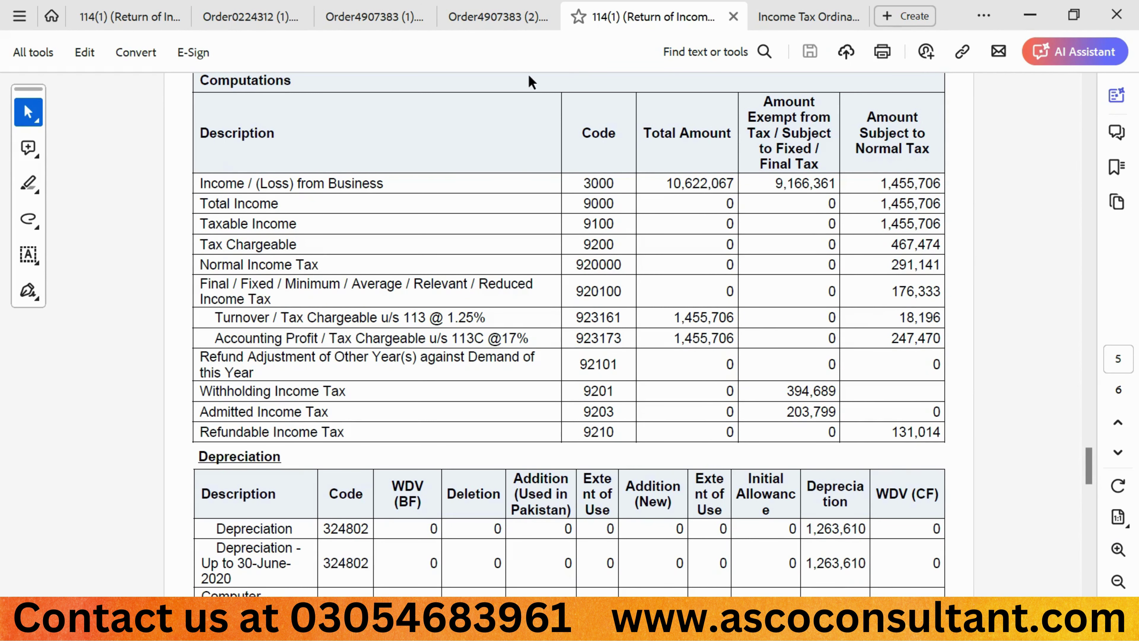
- Compare the notice's normal income tax, tax u/s 113C and turnover figures with the Computations section of the 114(1) return
{"action": "left_click", "coordinate": [488, 25]}
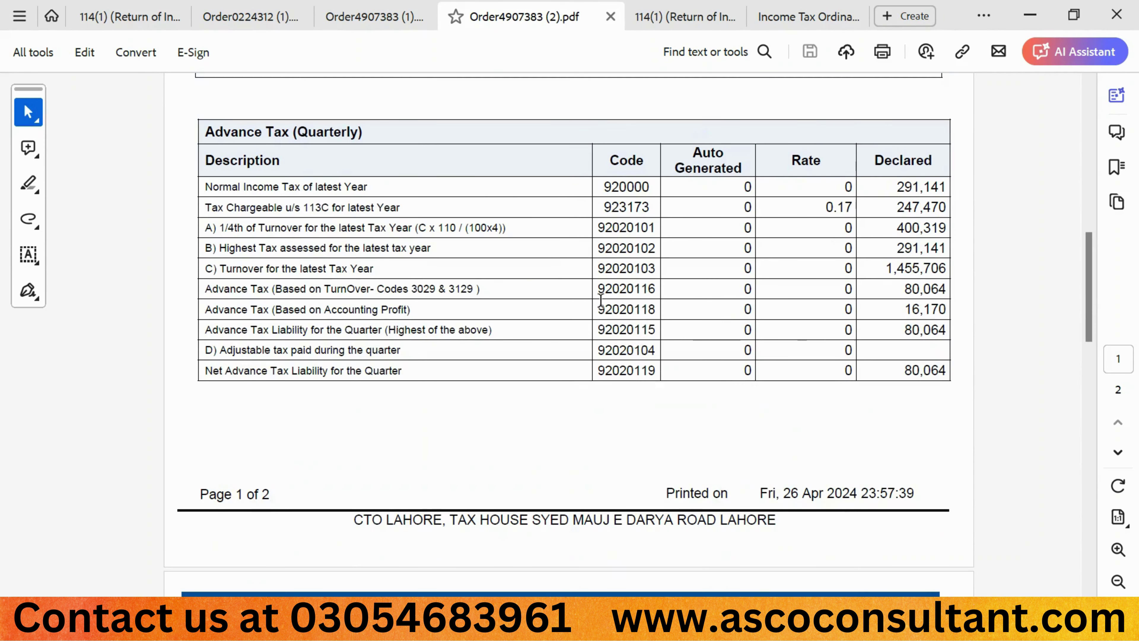
{"action": "scroll", "coordinate": [601, 299], "scroll_direction": "down", "scroll_amount": 1}
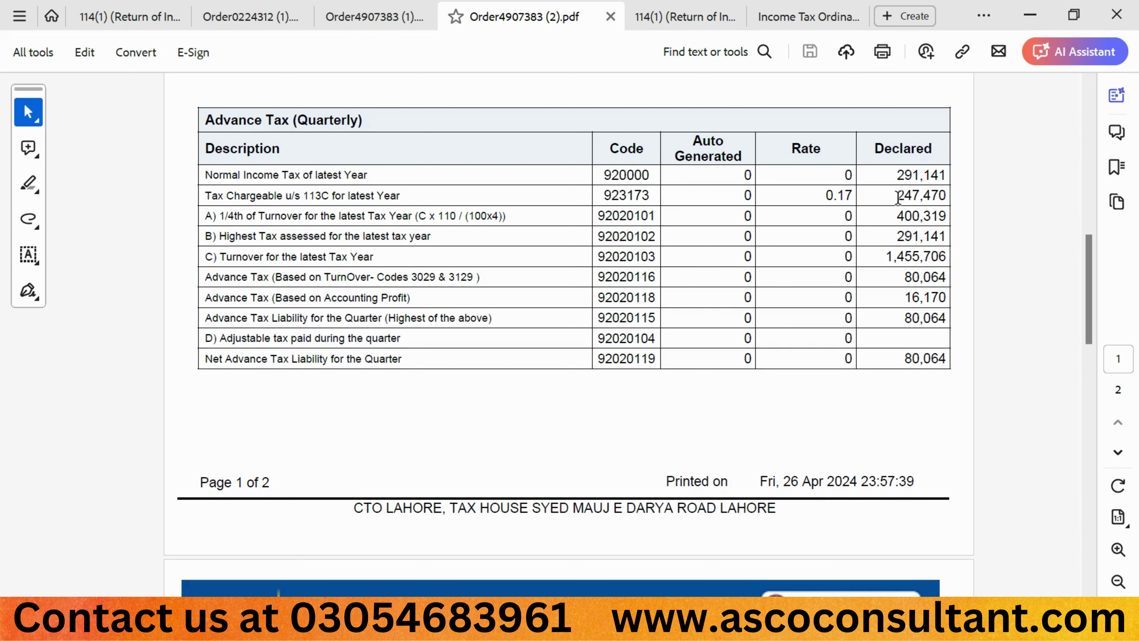
{"action": "left_click", "coordinate": [677, 17]}
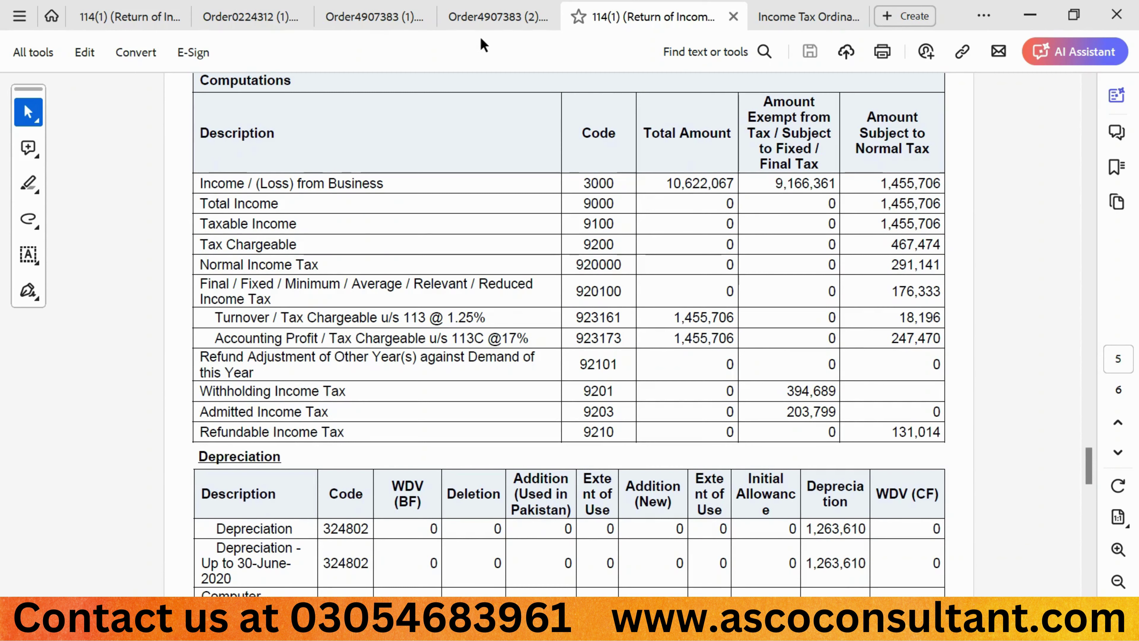
{"action": "left_click", "coordinate": [489, 17]}
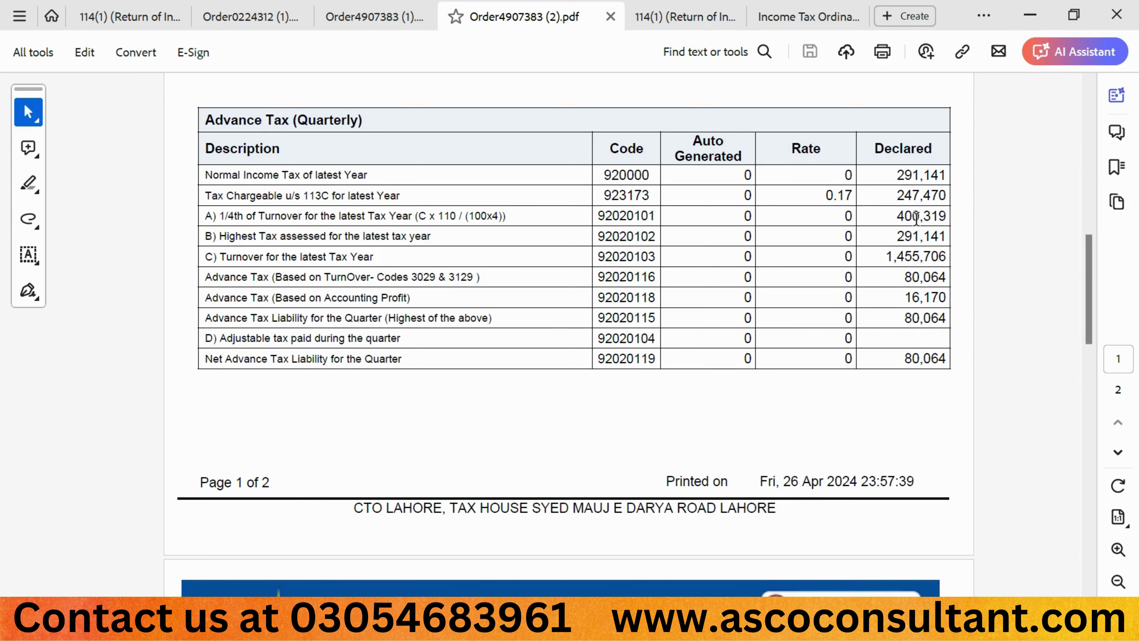
- Copy the latest tax year's turnover, 1,455,706, from the notice into cell H6 of the Advance Tax Working sheet in Excel and fit column H's width
{"action": "left_click_drag", "start_coordinate": [887, 254], "coordinate": [946, 254]}
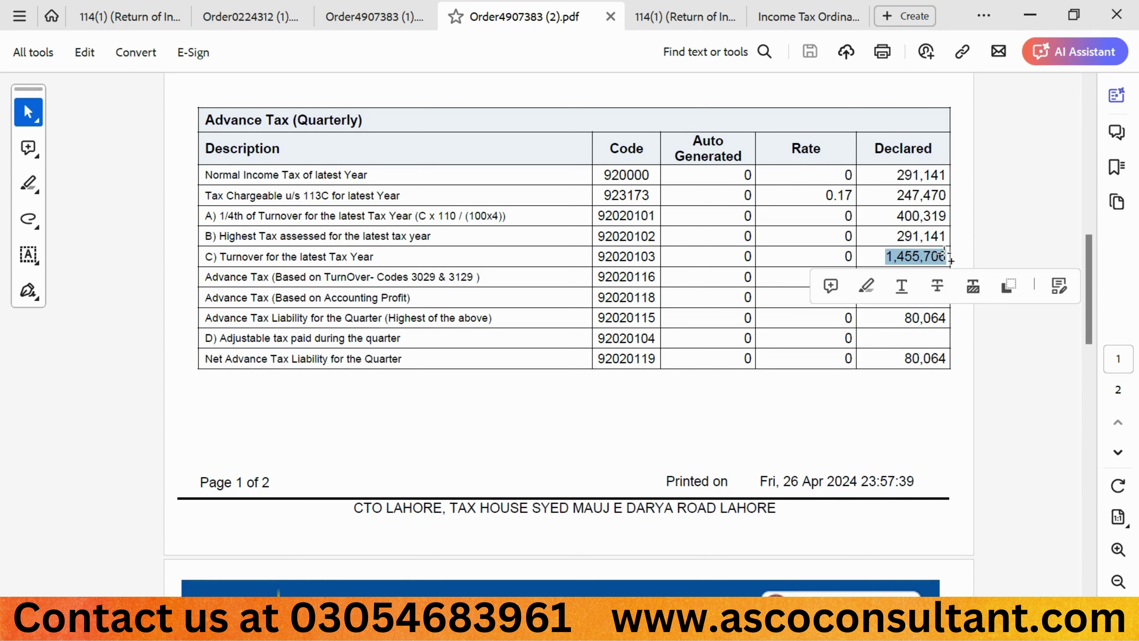
{"action": "key", "text": "alt+Tab"}
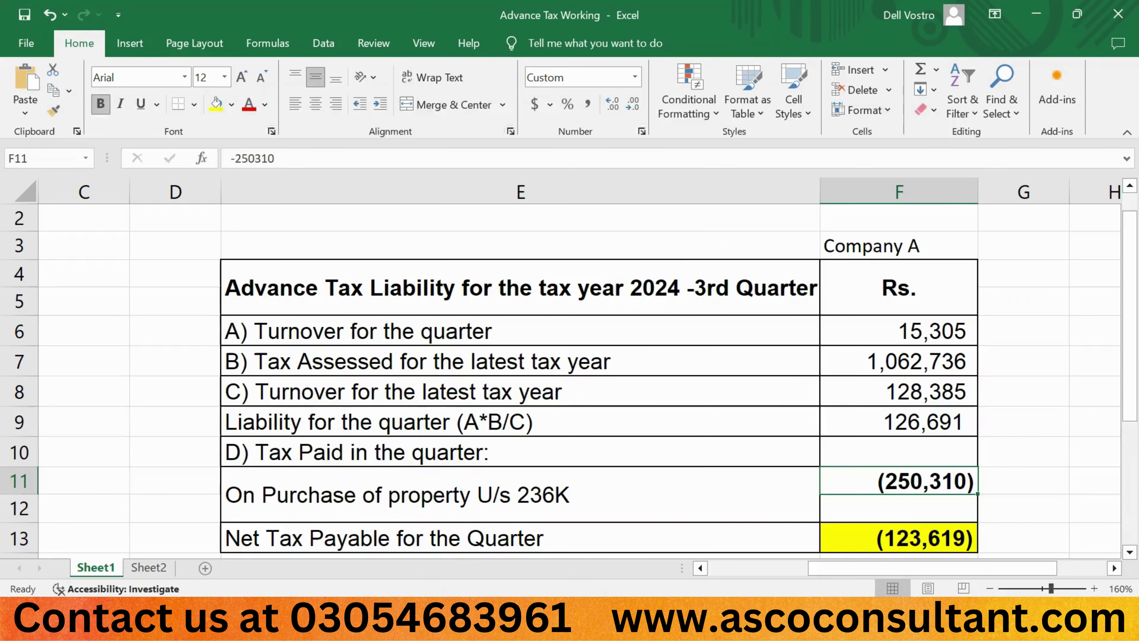
{"action": "left_click", "coordinate": [1000, 369]}
{"action": "key", "text": "Right"}
{"action": "key", "text": "Right"}
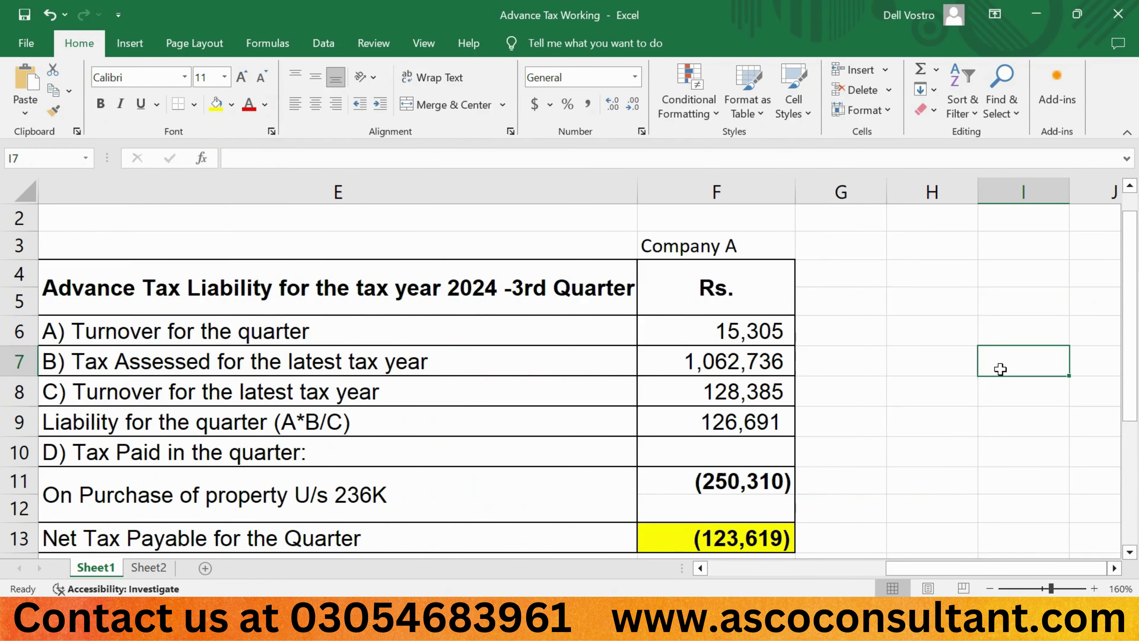
{"action": "key", "text": "Left"}
{"action": "key", "text": "Up"}
{"action": "type", "text": "1455706"}
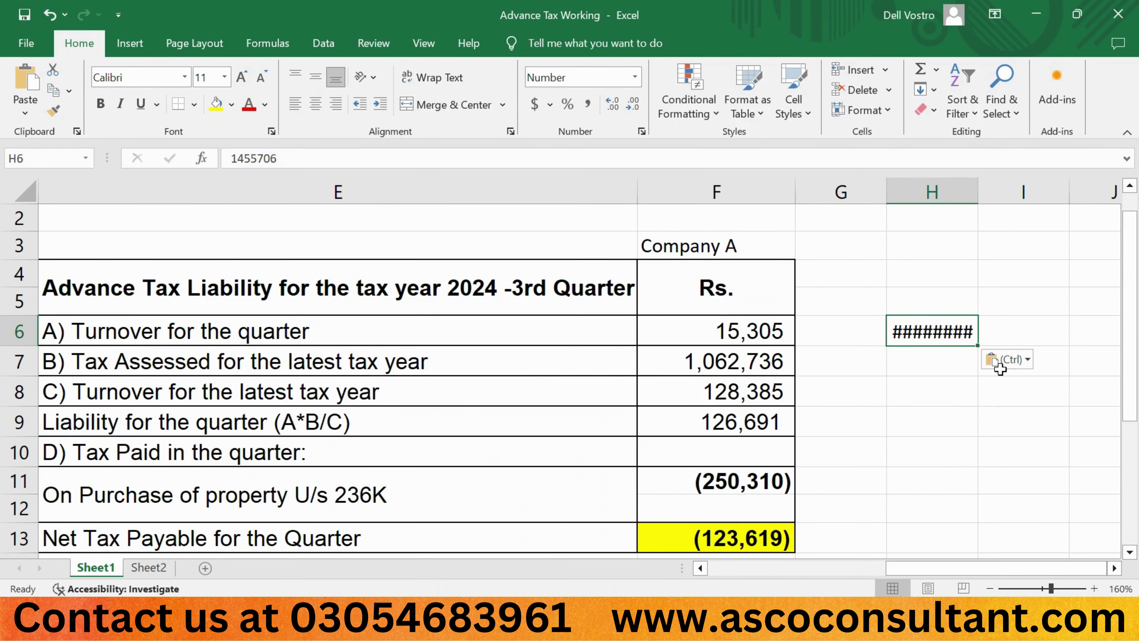
{"action": "double_click", "coordinate": [975, 186]}
{"action": "key", "text": "Return"}
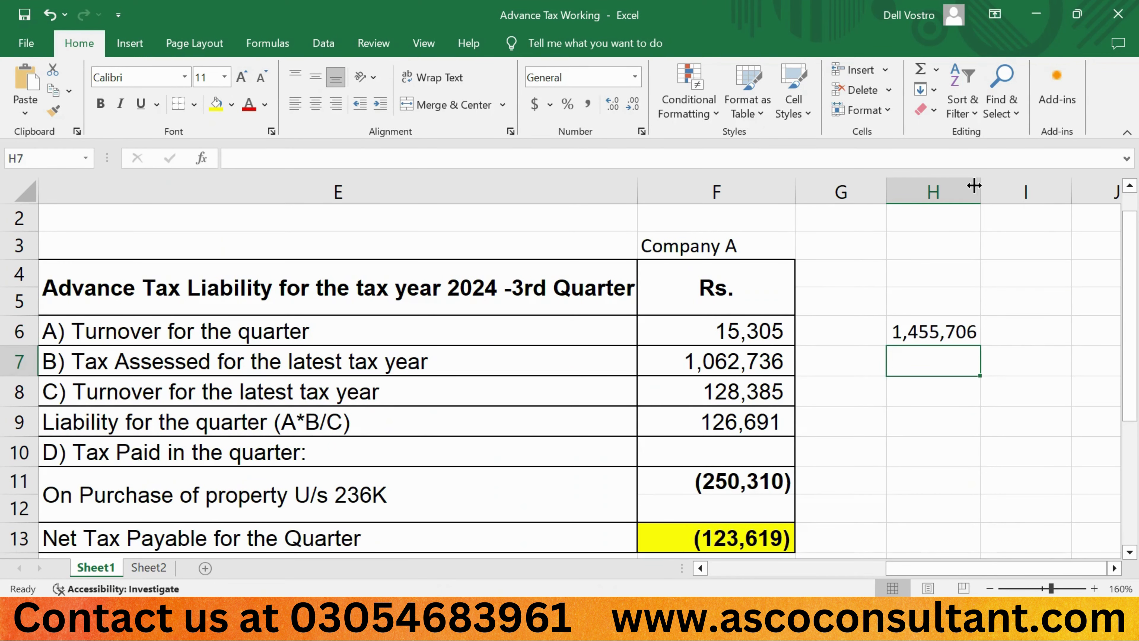
- Calculate 110% of the turnover in cell H7 with the formula =H6*110%
{"action": "type", "text": "="}
{"action": "key", "text": "Up"}
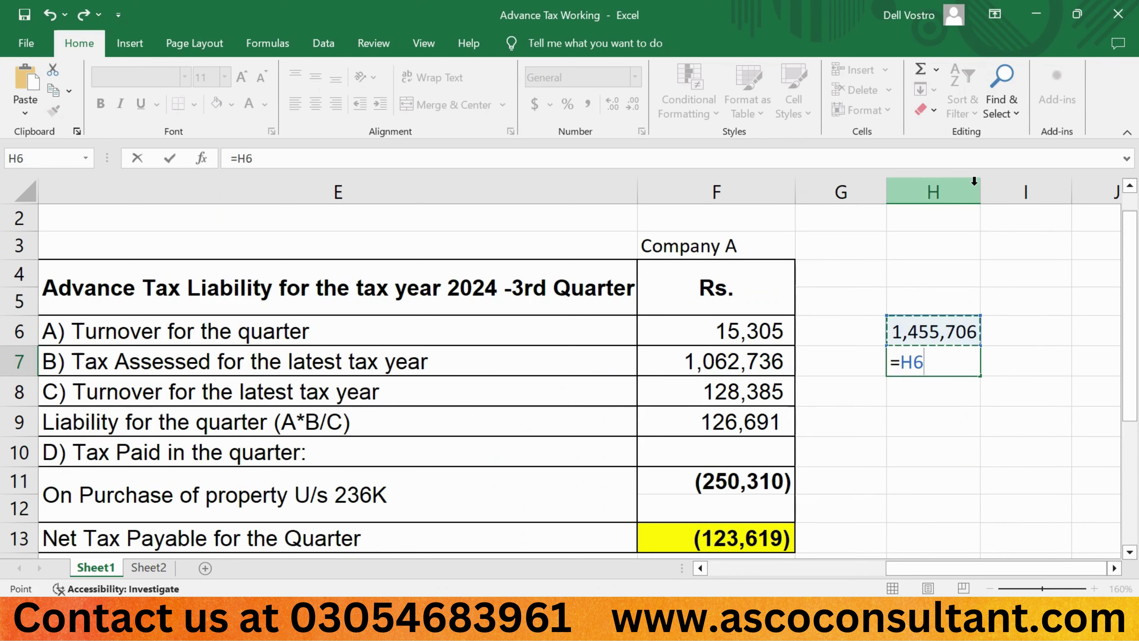
{"action": "type", "text": "*1.1"}
{"action": "key", "text": "BackSpace"}
{"action": "key", "text": "BackSpace"}
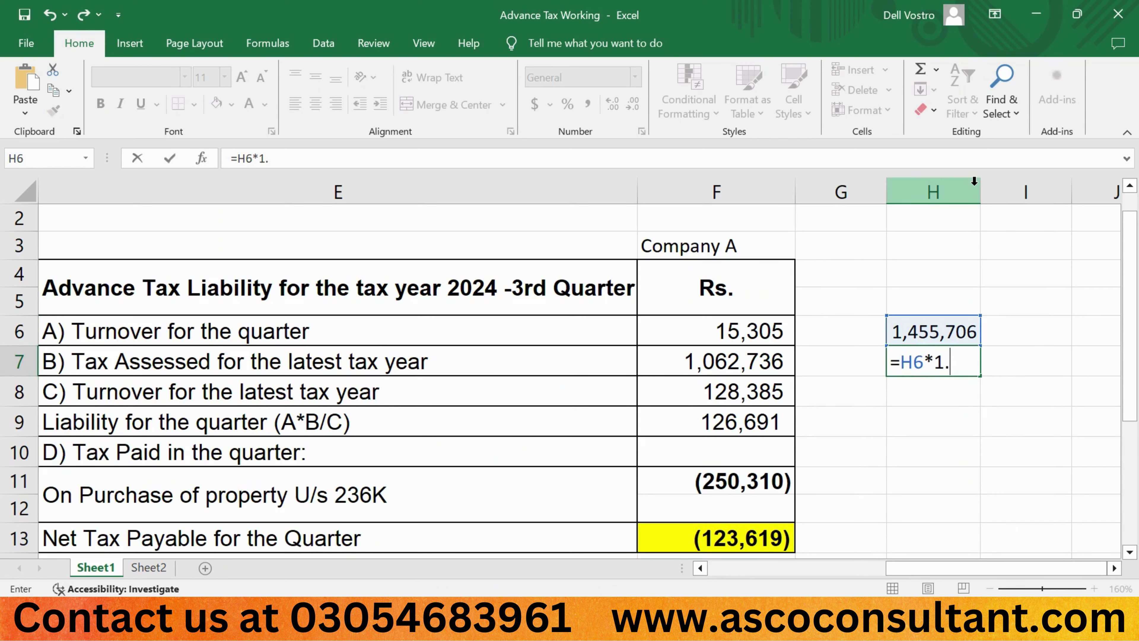
{"action": "type", "text": "10%"}
{"action": "key", "text": "Return"}
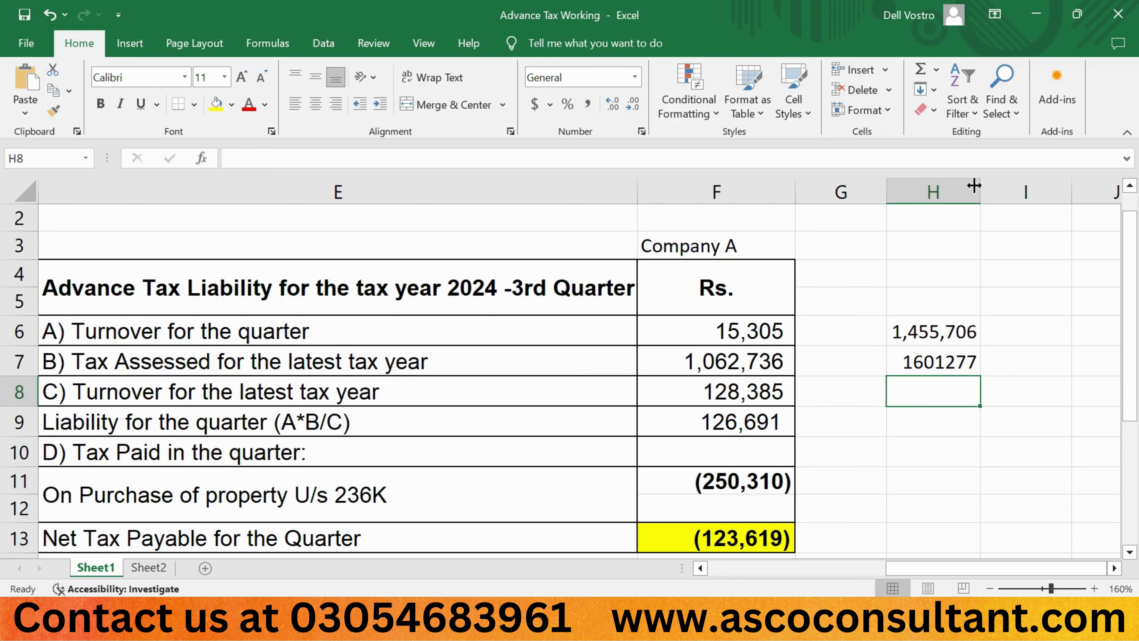
- Format cells H7:H8 with thousands separators and no decimal places
{"action": "key", "text": "Up"}
{"action": "key", "text": "shift+Down"}
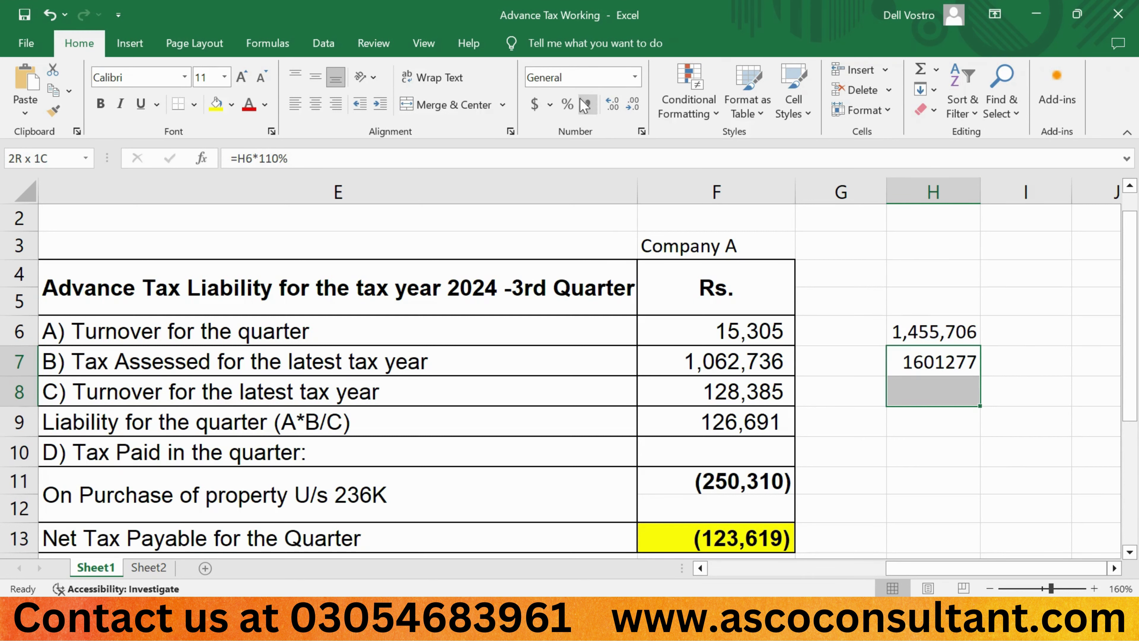
{"action": "left_click", "coordinate": [587, 104]}
{"action": "left_click", "coordinate": [633, 104]}
{"action": "left_click", "coordinate": [633, 104]}
{"action": "key", "text": "Down"}
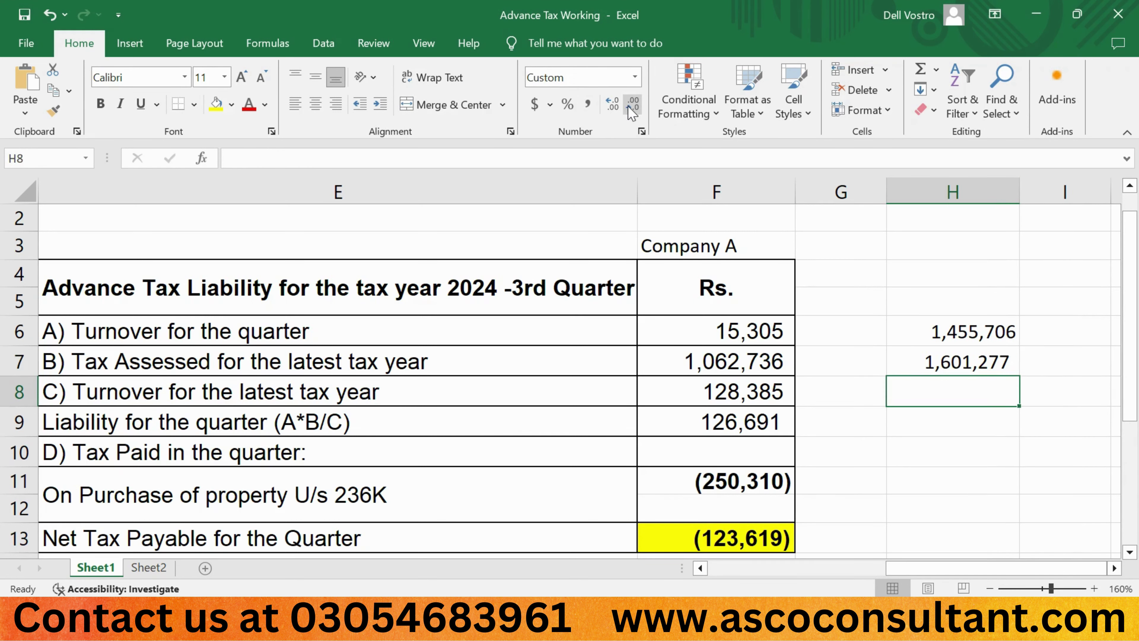
- Calculate one quarter of the uplifted turnover in cell H8 with the formula =H7/4
{"action": "type", "text": "="}
{"action": "key", "text": "Up"}
{"action": "type", "text": "/4"}
{"action": "key", "text": "ctrl+Return"}
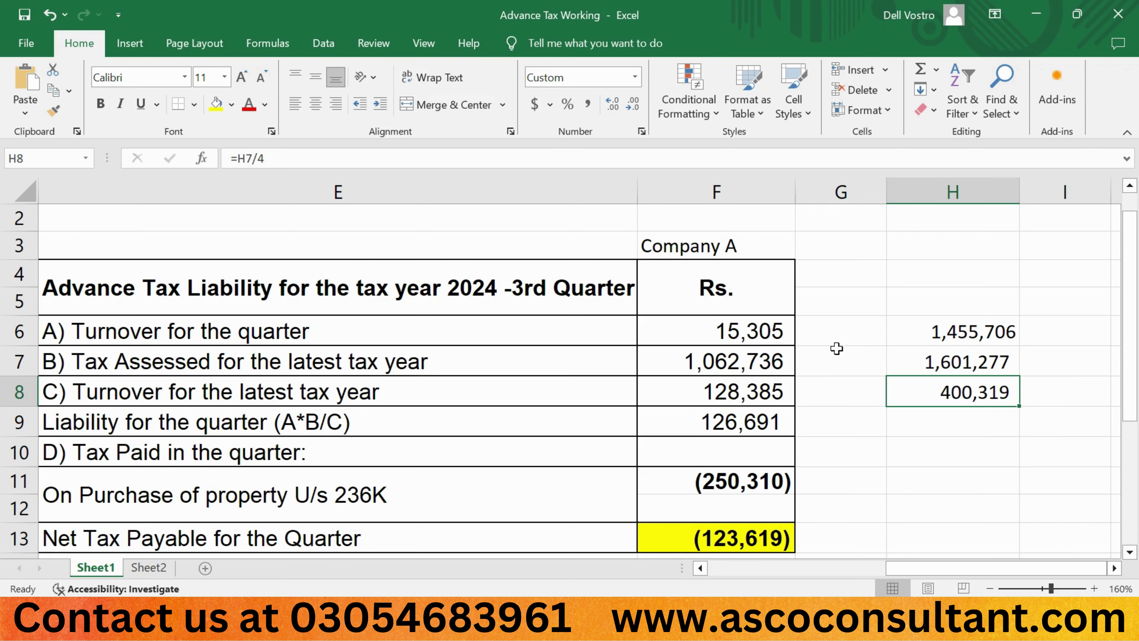
{"action": "mouse_move", "coordinate": [569, 633]}
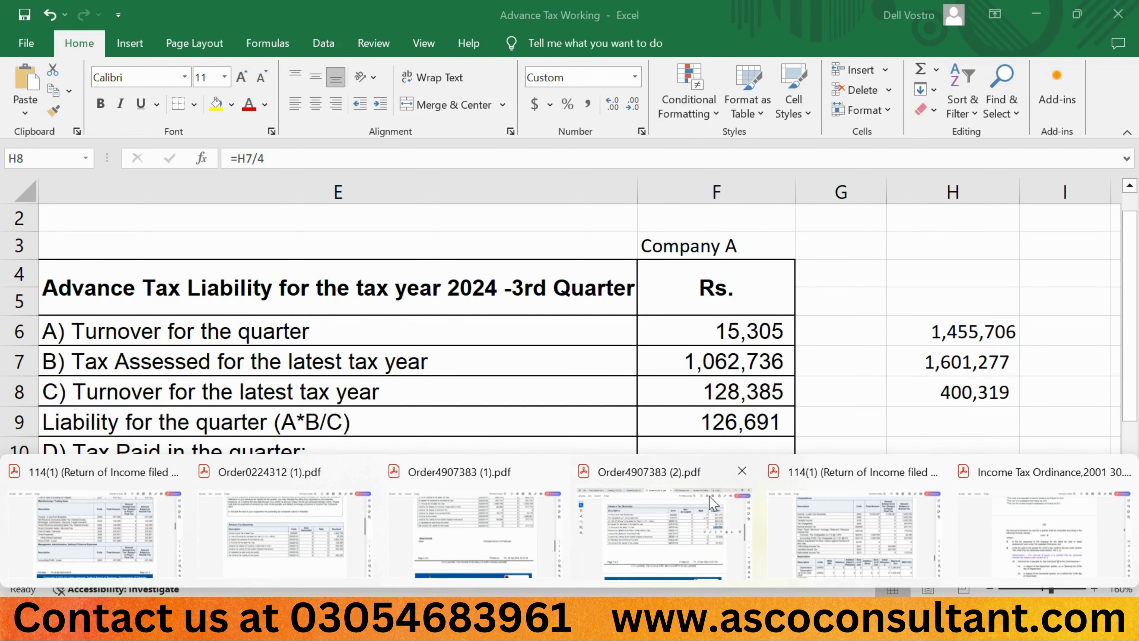
{"action": "left_click", "coordinate": [676, 504]}
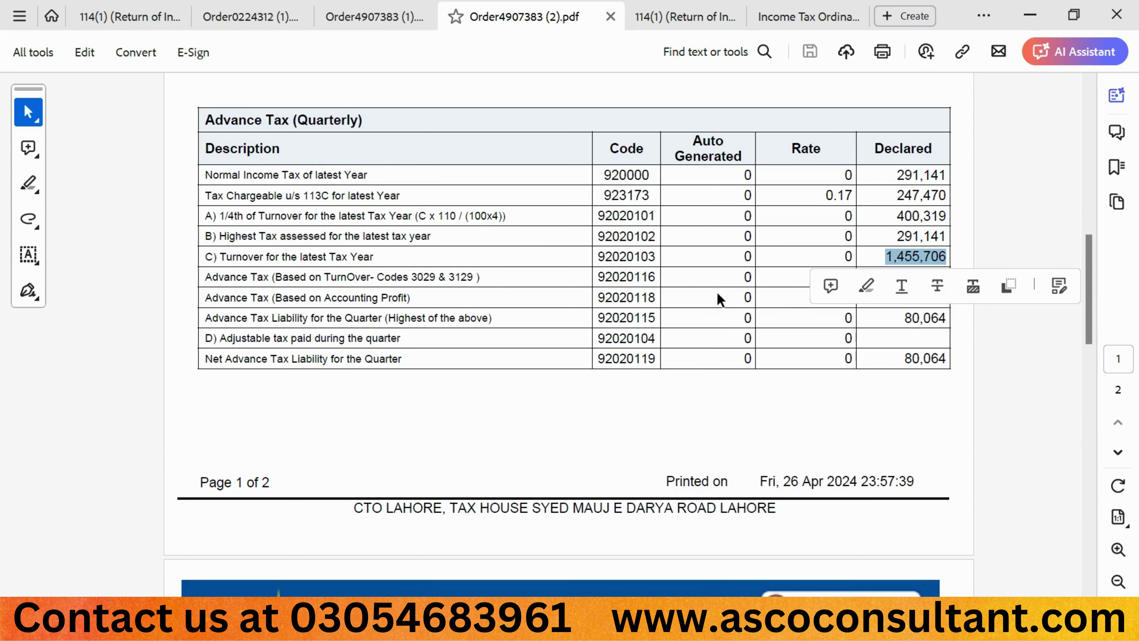
{"action": "left_click", "coordinate": [717, 292]}
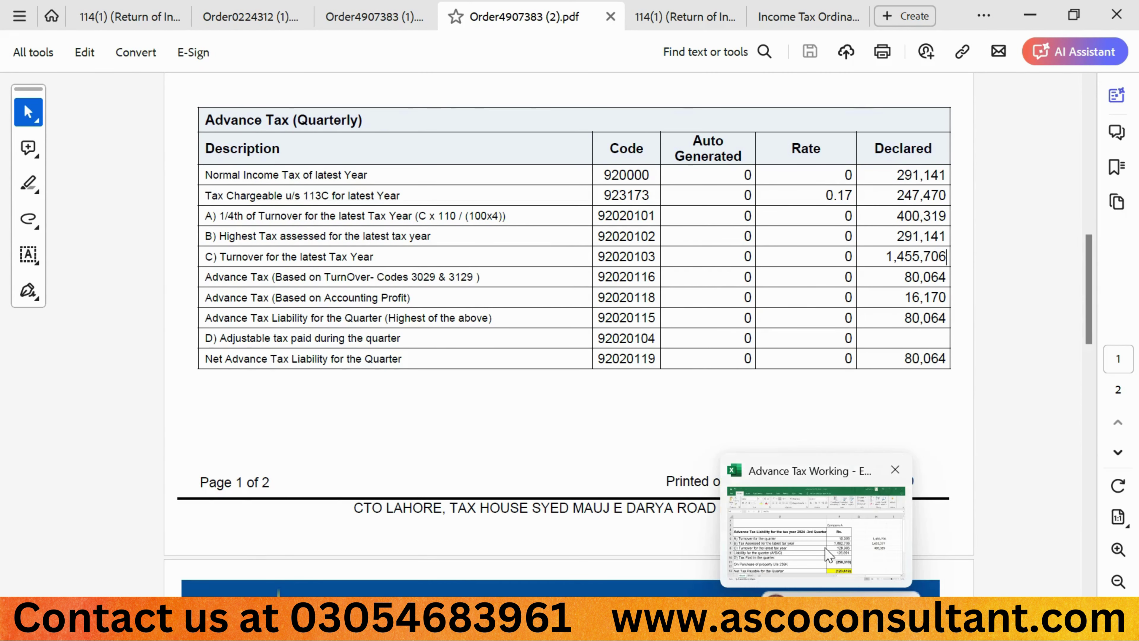
{"action": "left_click", "coordinate": [825, 550]}
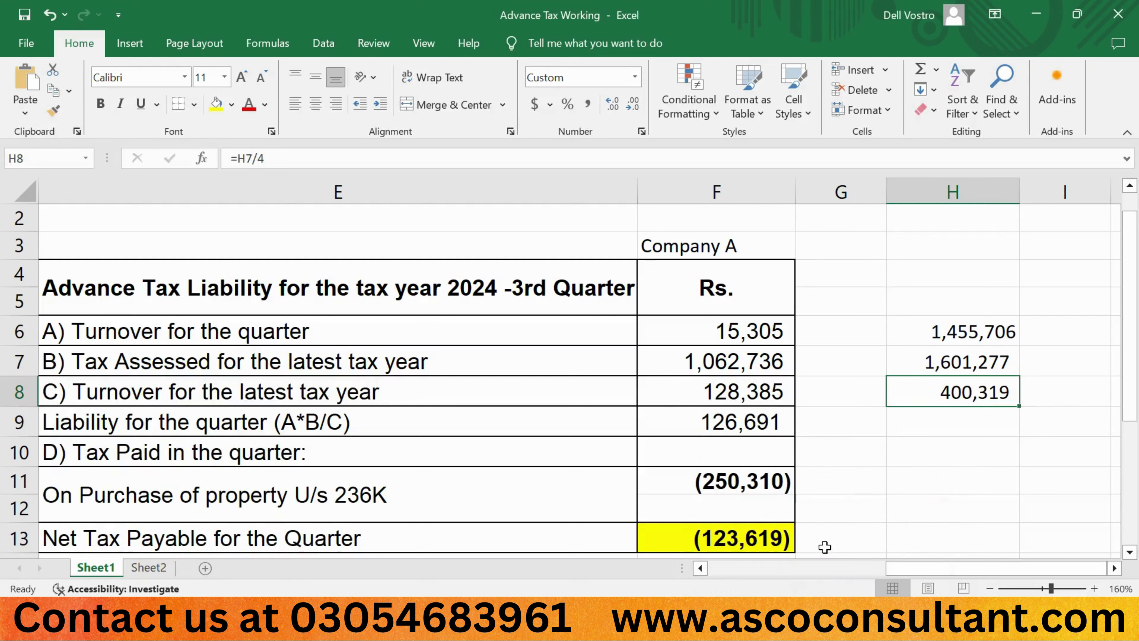
{"action": "left_click", "coordinate": [1035, 15]}
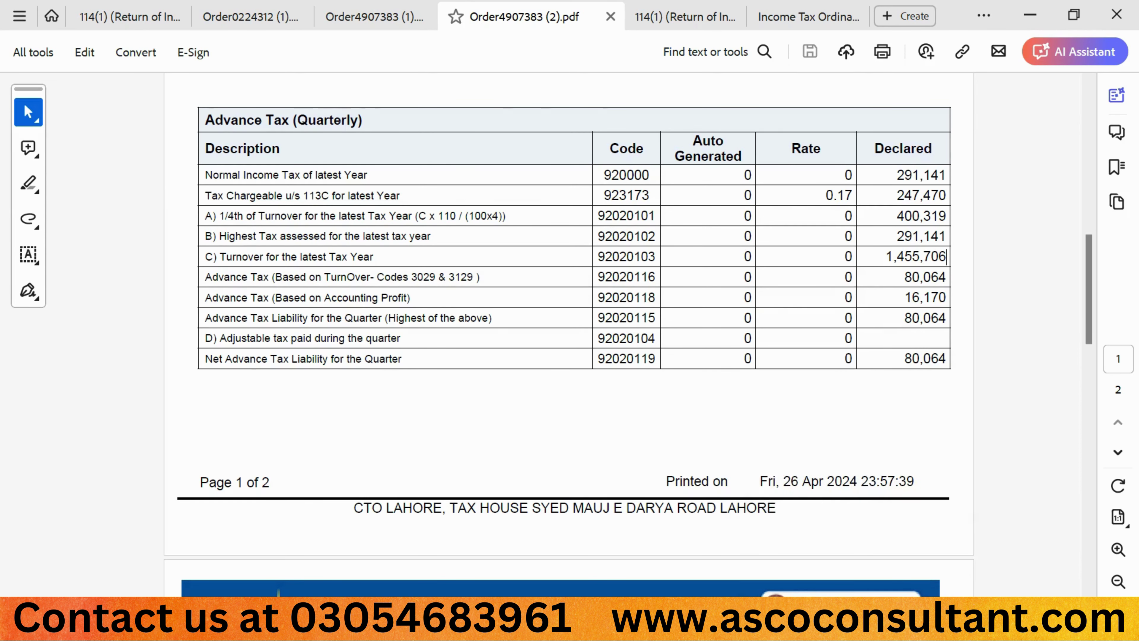
- Review the advance tax working and deposit paragraph in the Word letter "reply us 147" against the Excel working and the notice's table
{"action": "key", "text": "alt+Tab"}
{"action": "left_click", "coordinate": [682, 401]}
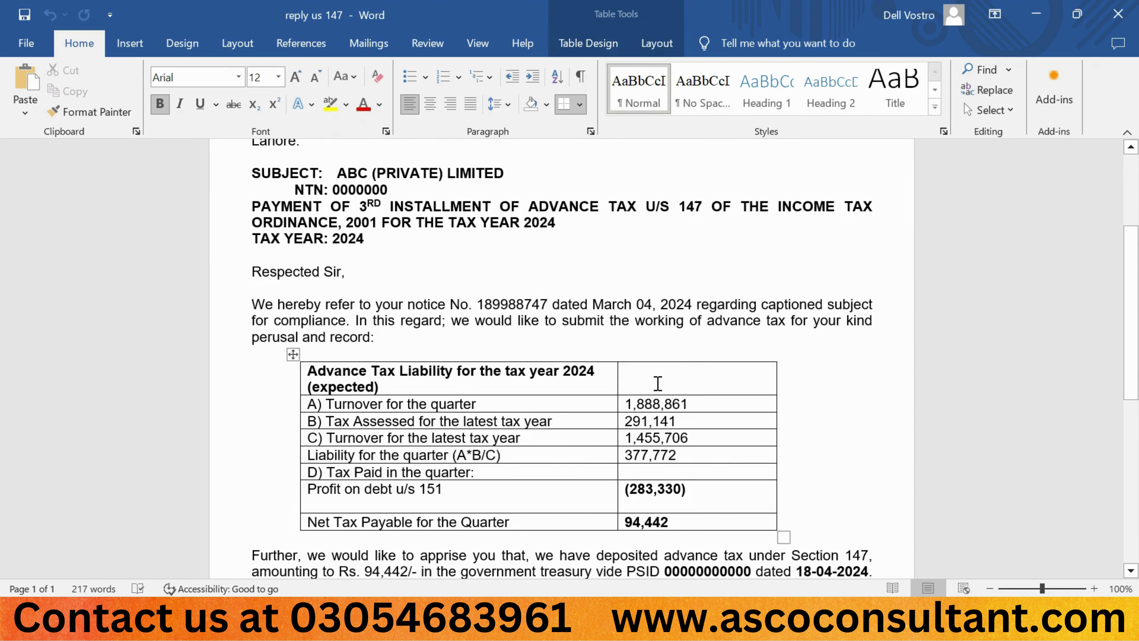
{"action": "scroll", "coordinate": [657, 382], "scroll_direction": "down", "scroll_amount": 2}
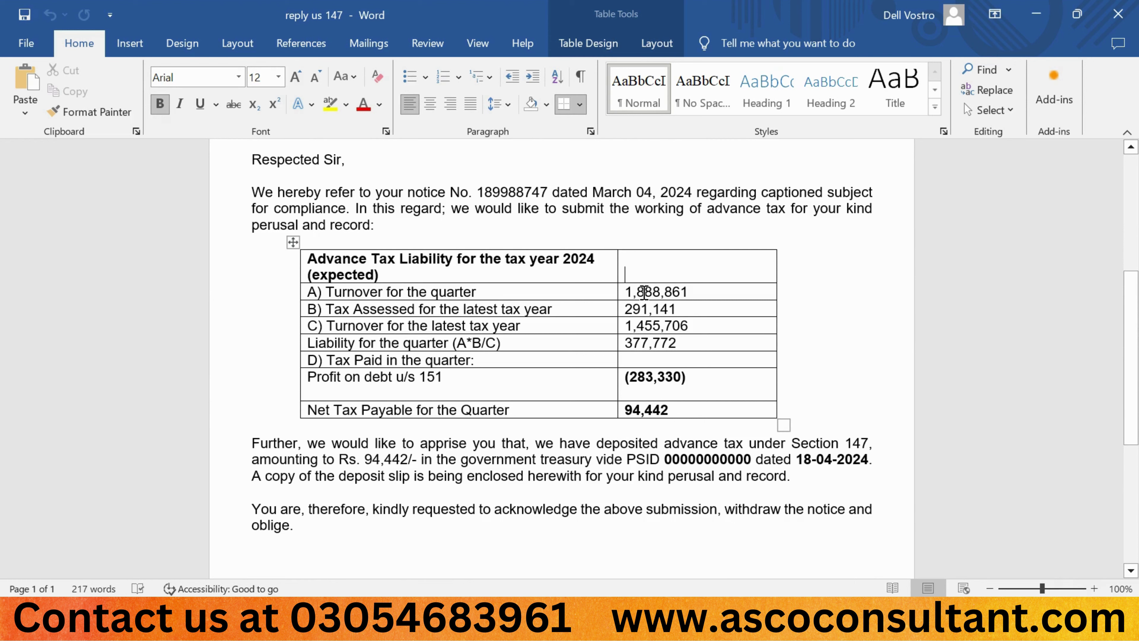
{"action": "mouse_move", "coordinate": [856, 628]}
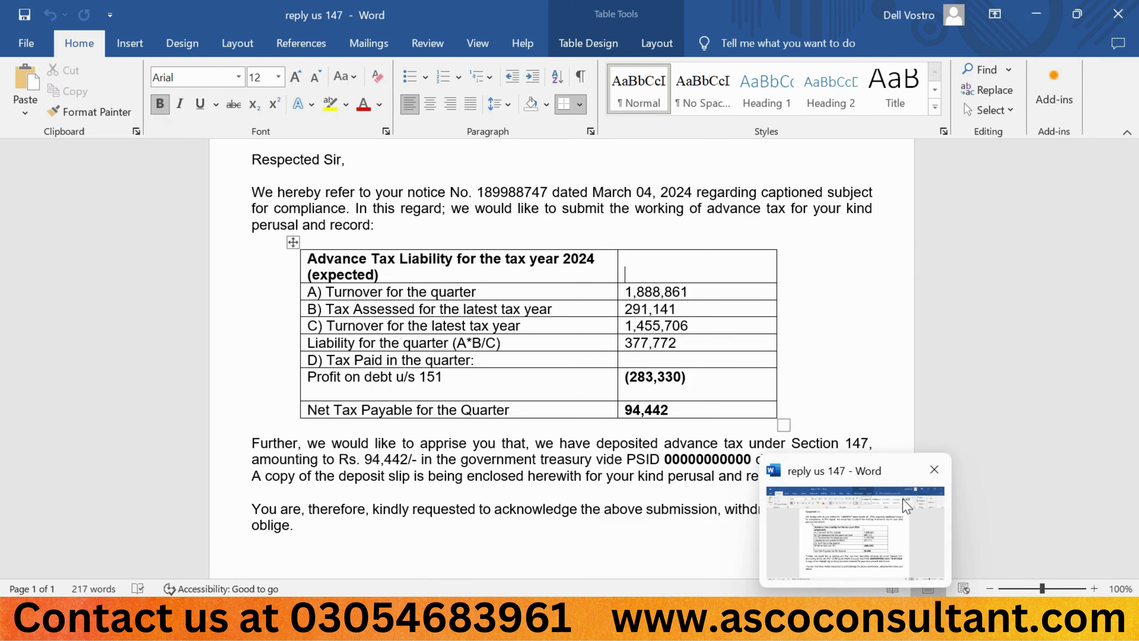
{"action": "left_click", "coordinate": [818, 630]}
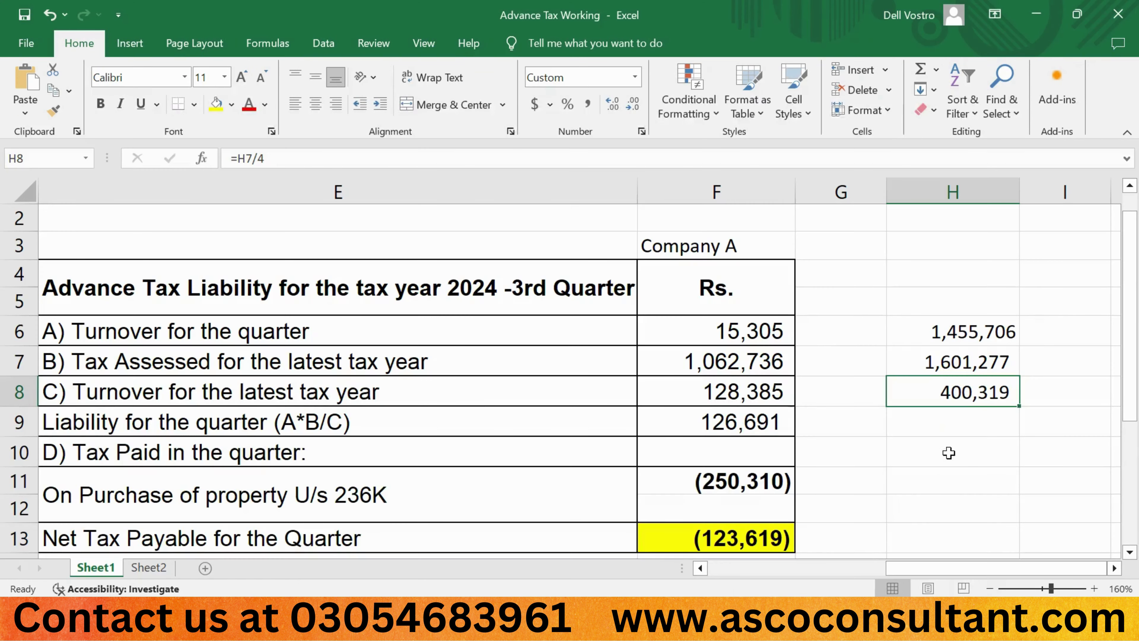
{"action": "left_click", "coordinate": [1036, 15]}
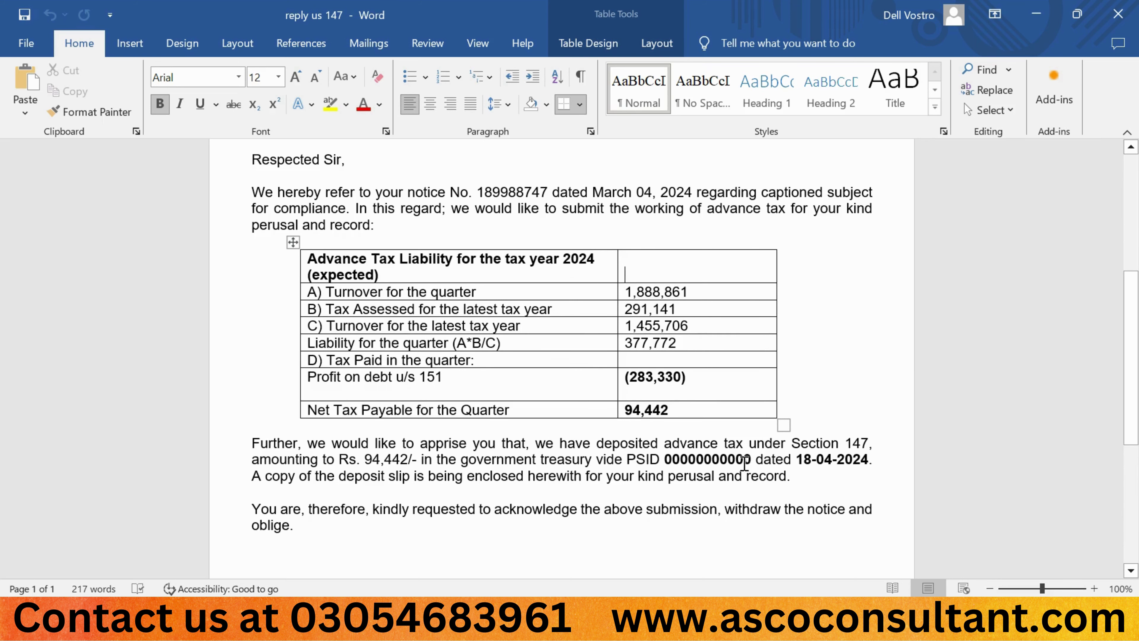
{"action": "key", "text": "alt+Tab"}
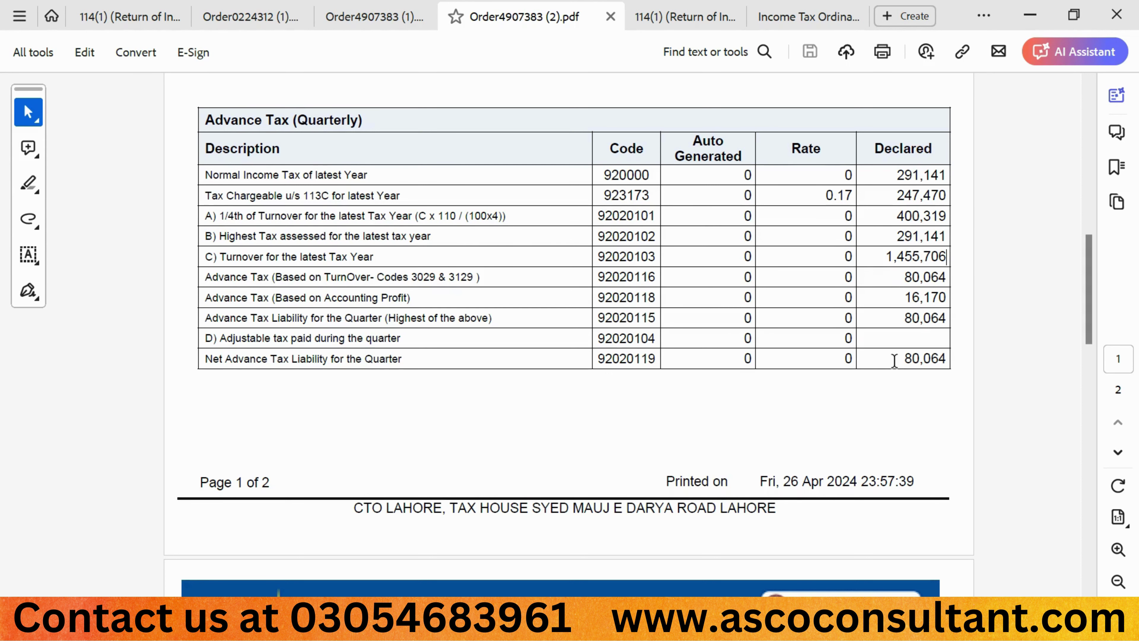
{"action": "left_click", "coordinate": [895, 525]}
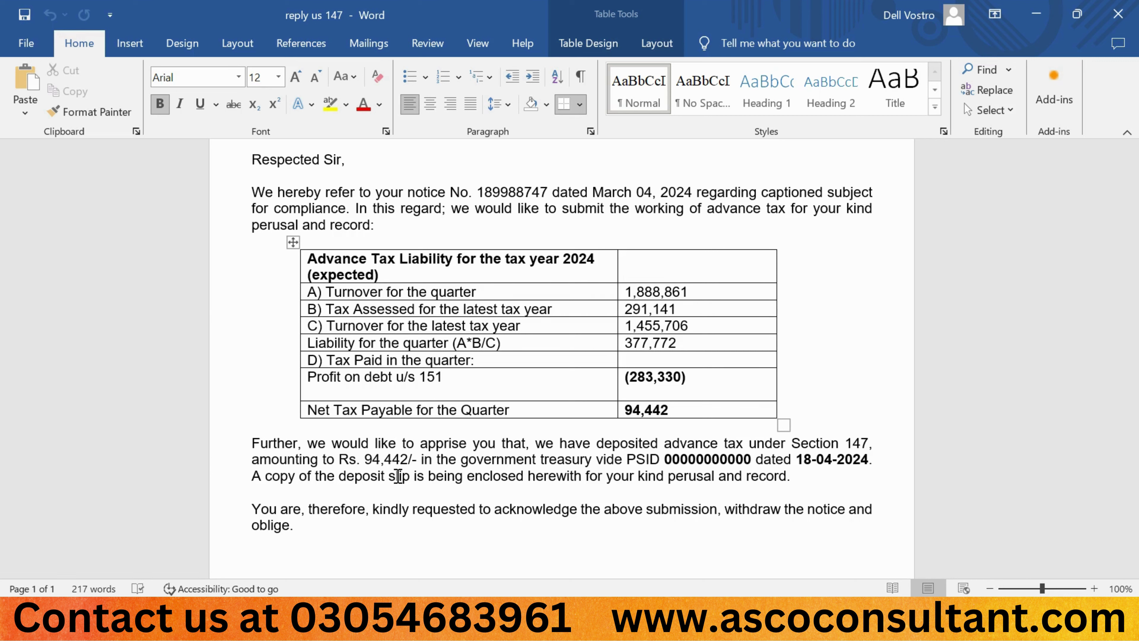
{"action": "scroll", "coordinate": [398, 476], "scroll_direction": "down", "scroll_amount": 1}
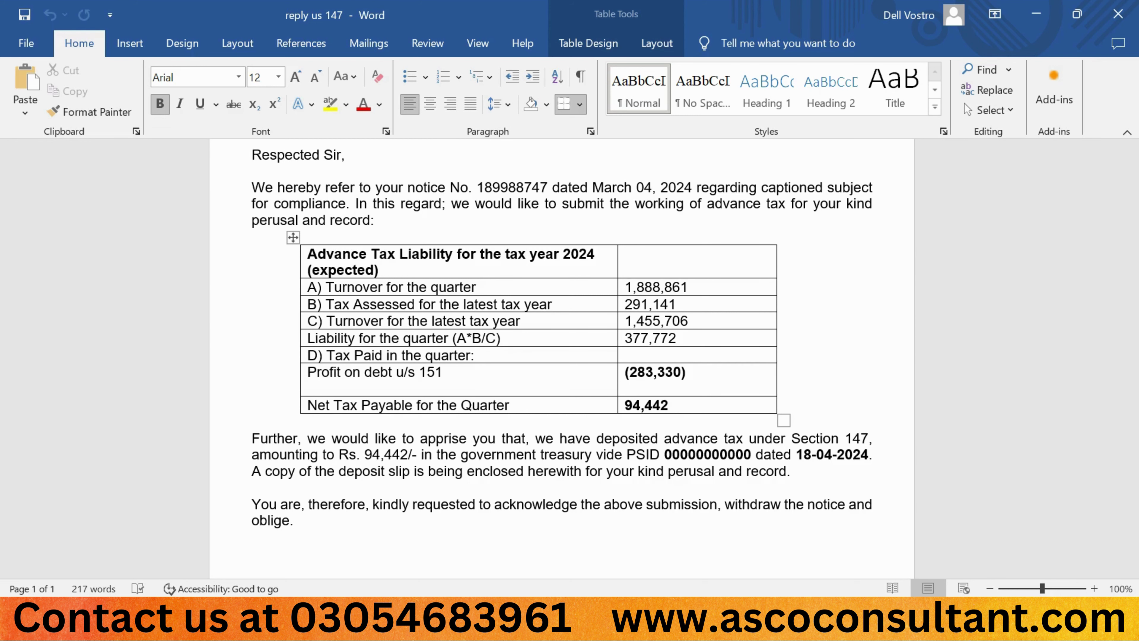
- Close the 2023 114(1) return in IRIS in the browser, and switch back to the Word reply letter
{"action": "mouse_move", "coordinate": [660, 630]}
{"action": "left_click", "coordinate": [591, 543]}
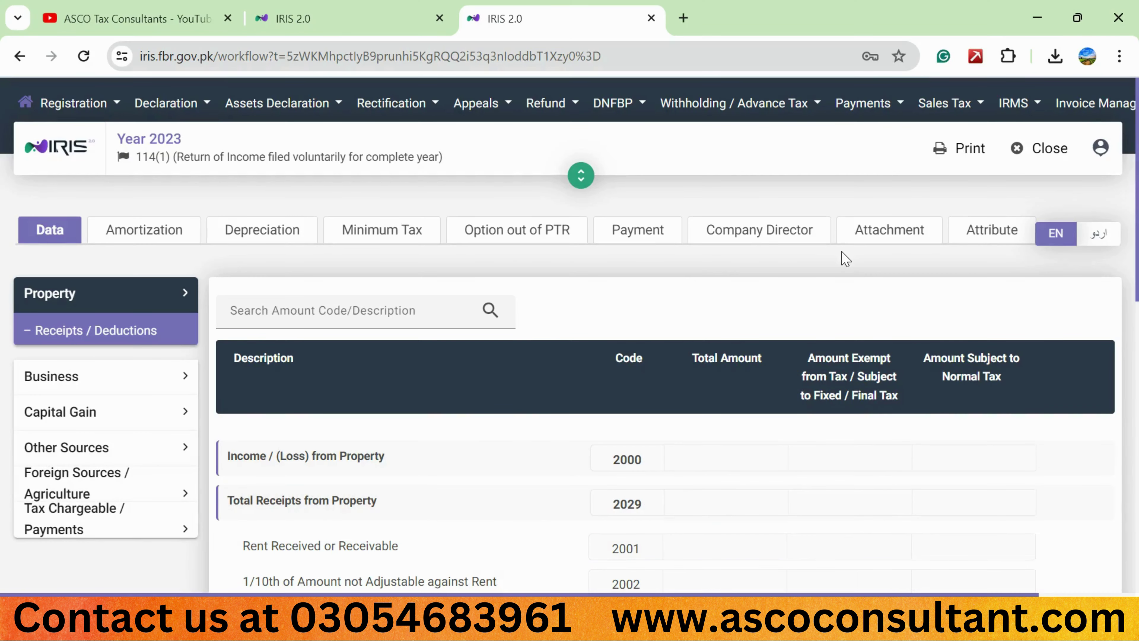
{"action": "scroll", "coordinate": [684, 288], "scroll_direction": "down", "scroll_amount": 1}
{"action": "scroll", "coordinate": [684, 287], "scroll_direction": "up", "scroll_amount": 1}
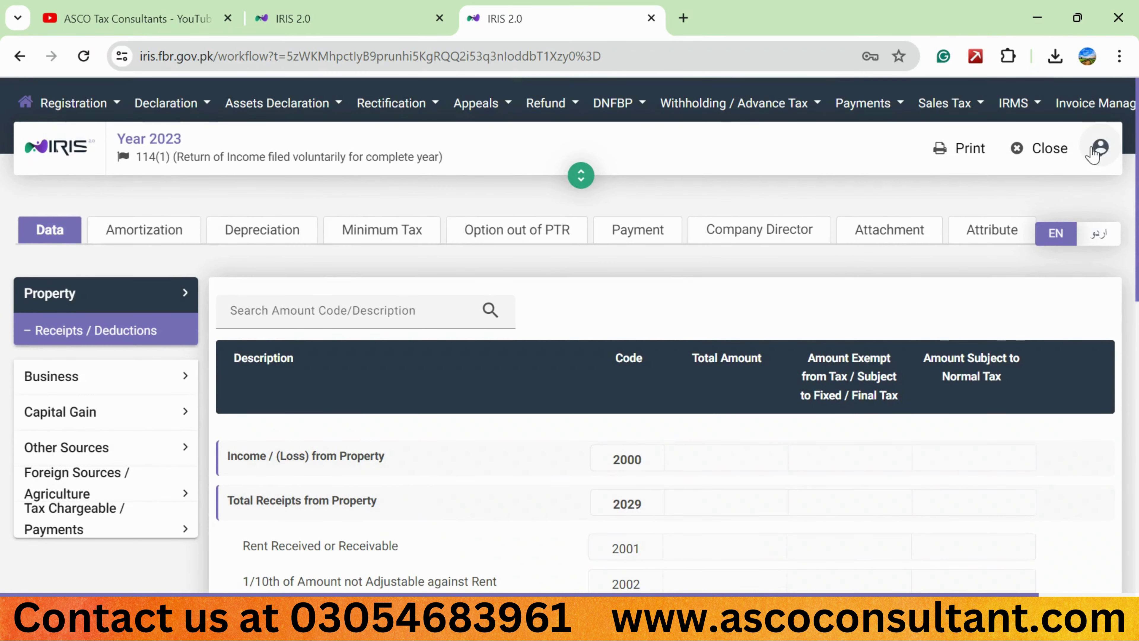
{"action": "left_click", "coordinate": [1045, 147]}
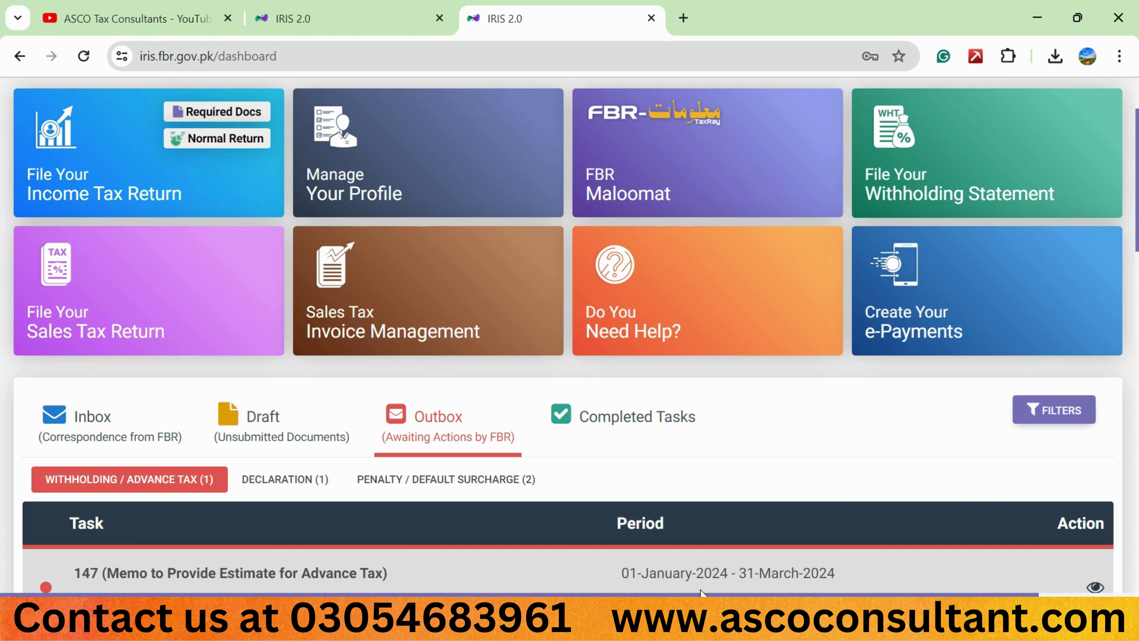
{"action": "left_click", "coordinate": [855, 631]}
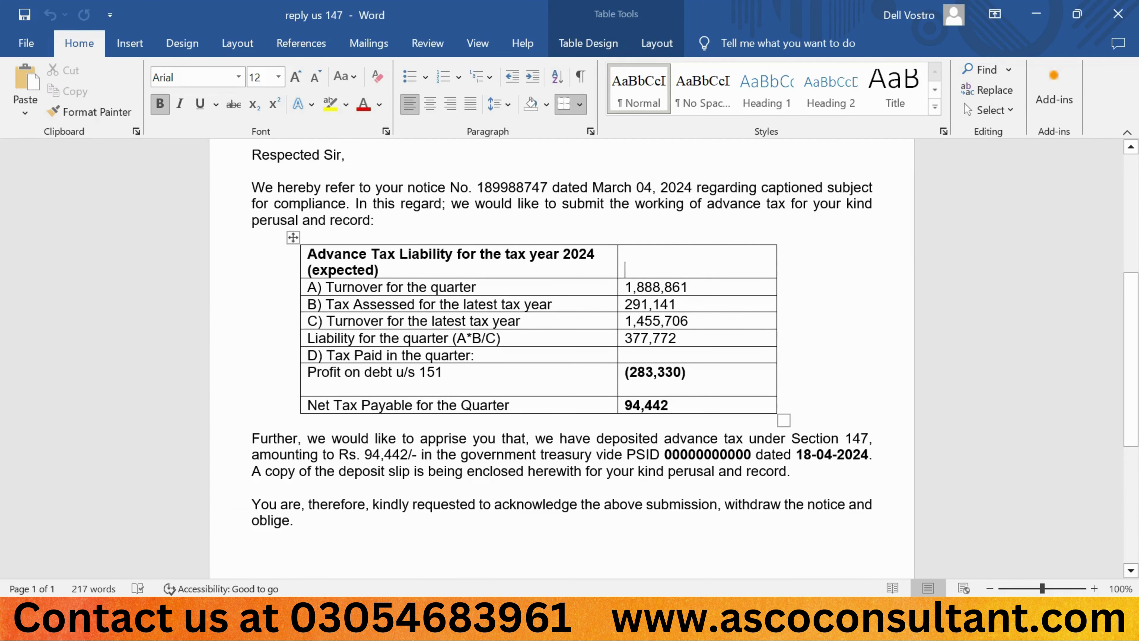